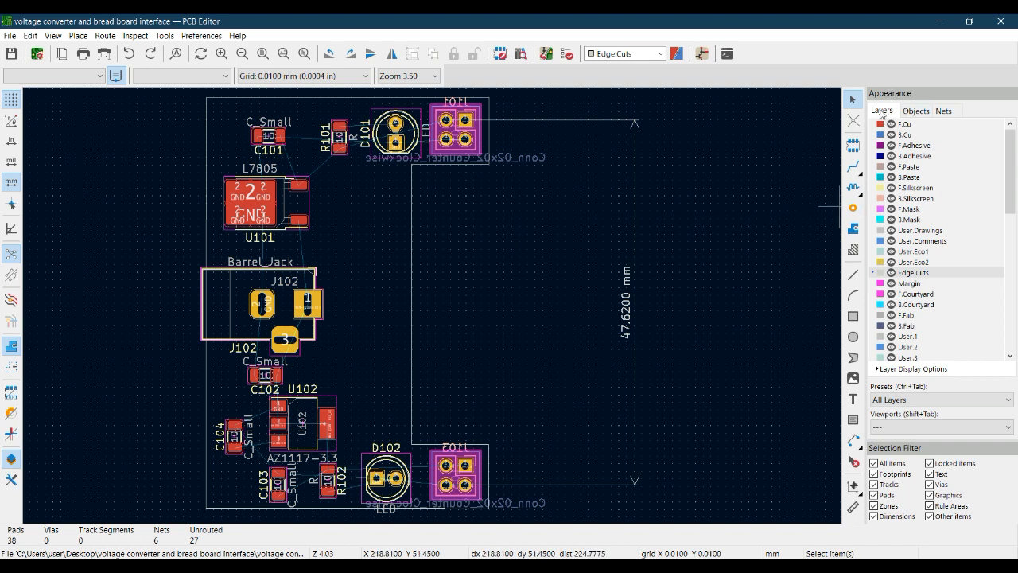
Examine the layer list by making F.Cu, F.Adhesive, Edge.Cuts and B.Cu the active layer one after another.
left_click(903, 129)
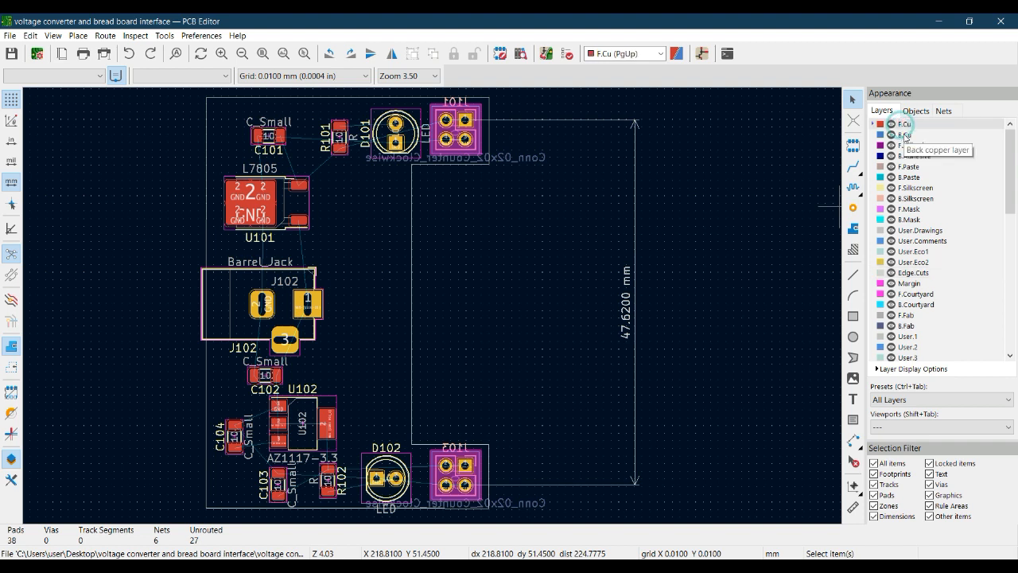
left_click(912, 147)
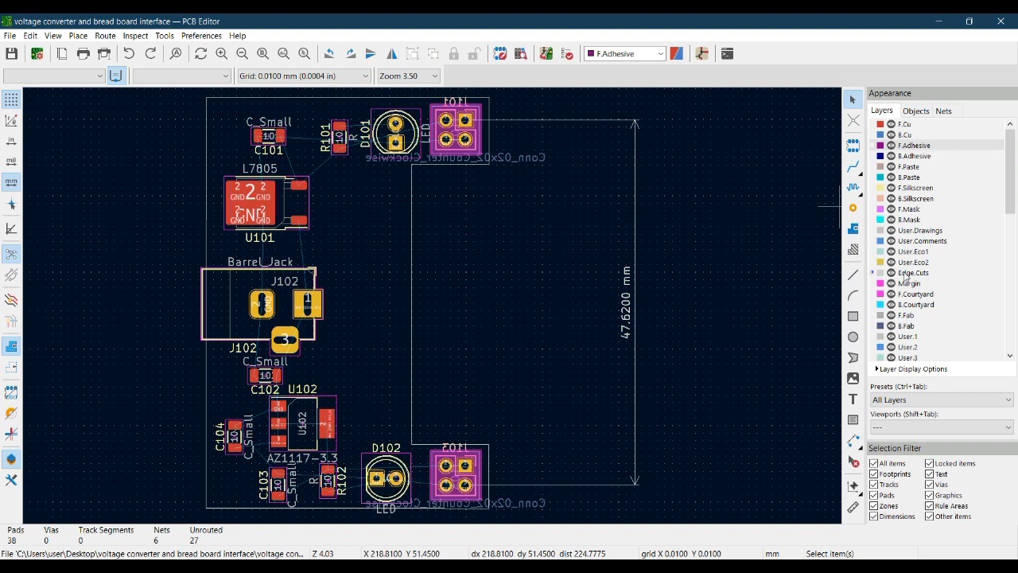
left_click(906, 273)
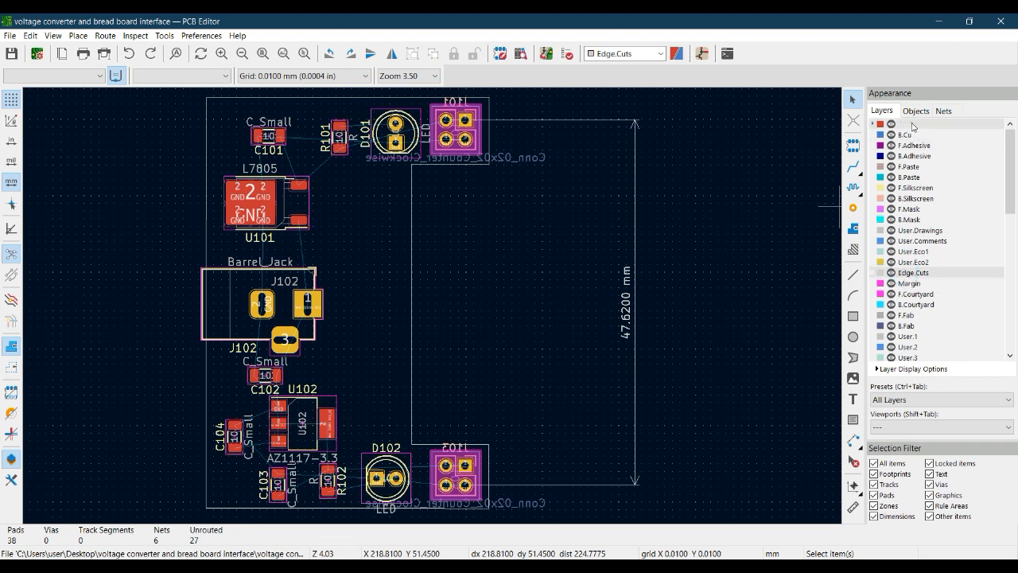
left_click(911, 125)
left_click(905, 135)
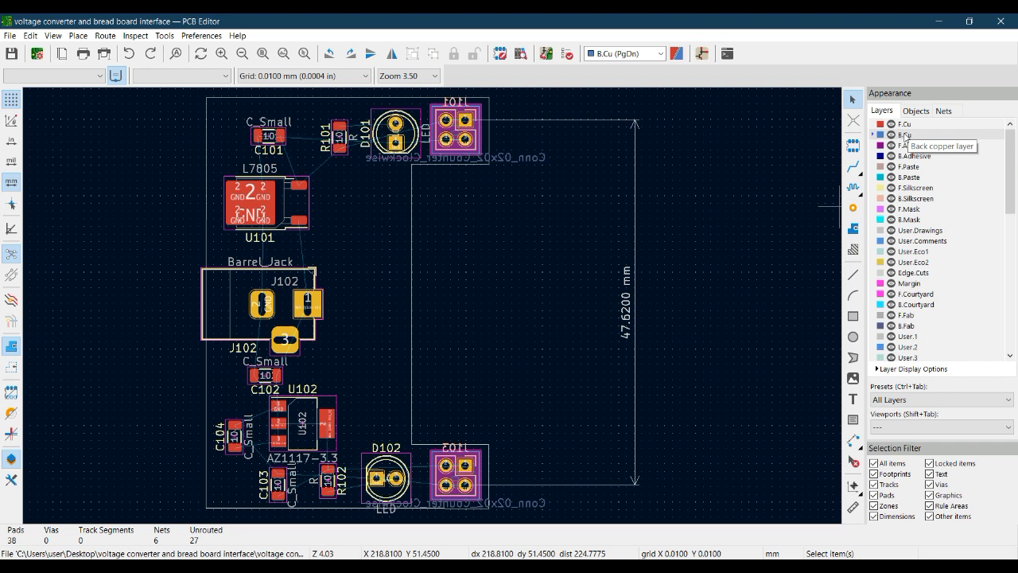
left_click(908, 124)
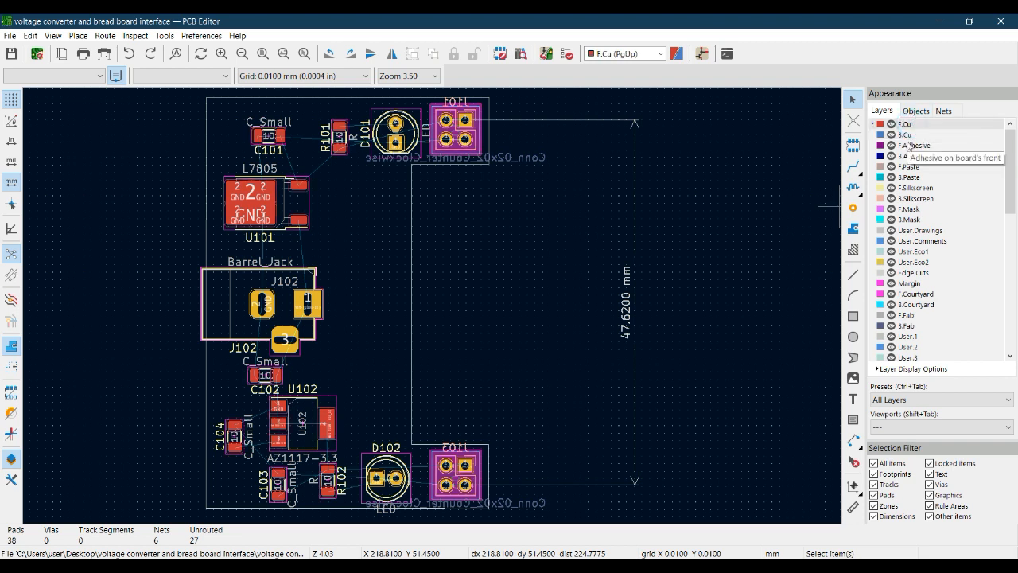
left_click(908, 135)
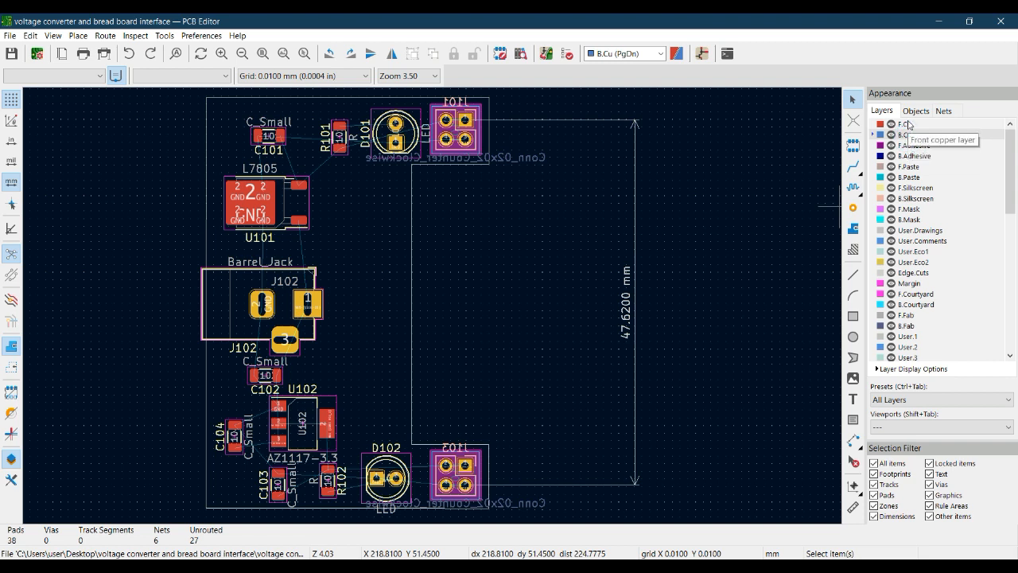
left_click(911, 125)
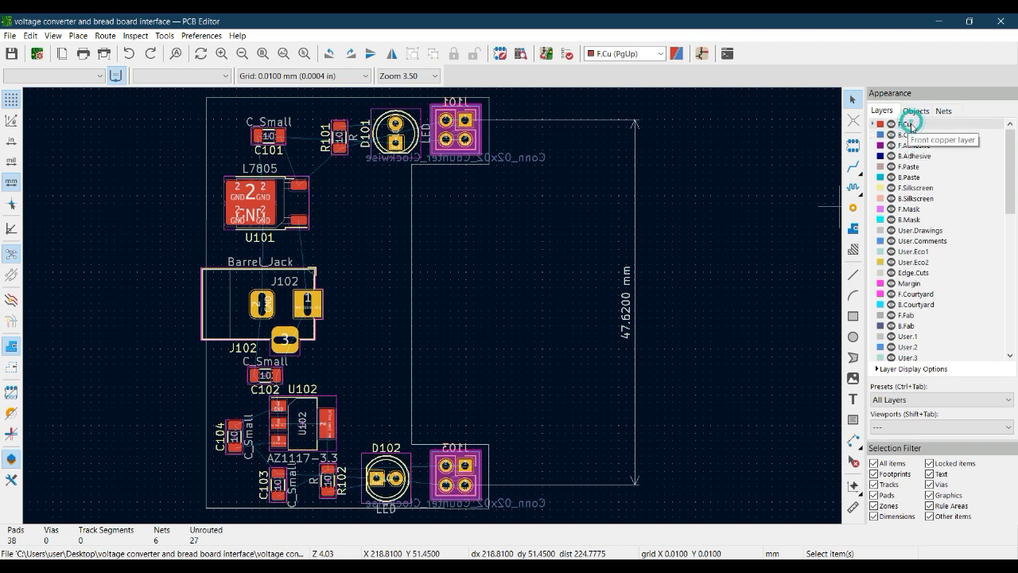
left_click(911, 137)
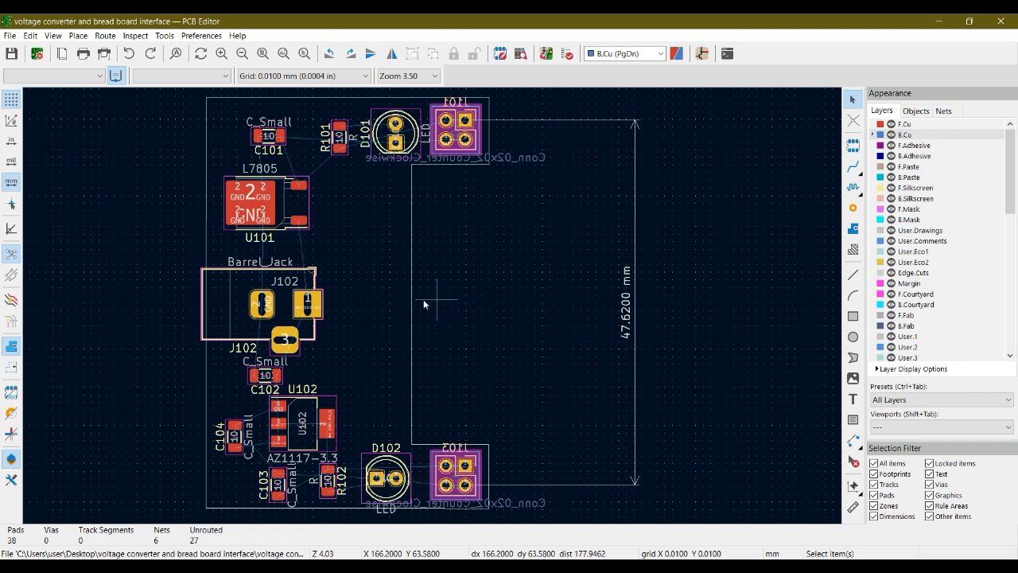
Set the board's physical stackup to 4 copper layers, then select the inner layers In1.Cu and In2.Cu.
left_click(38, 57)
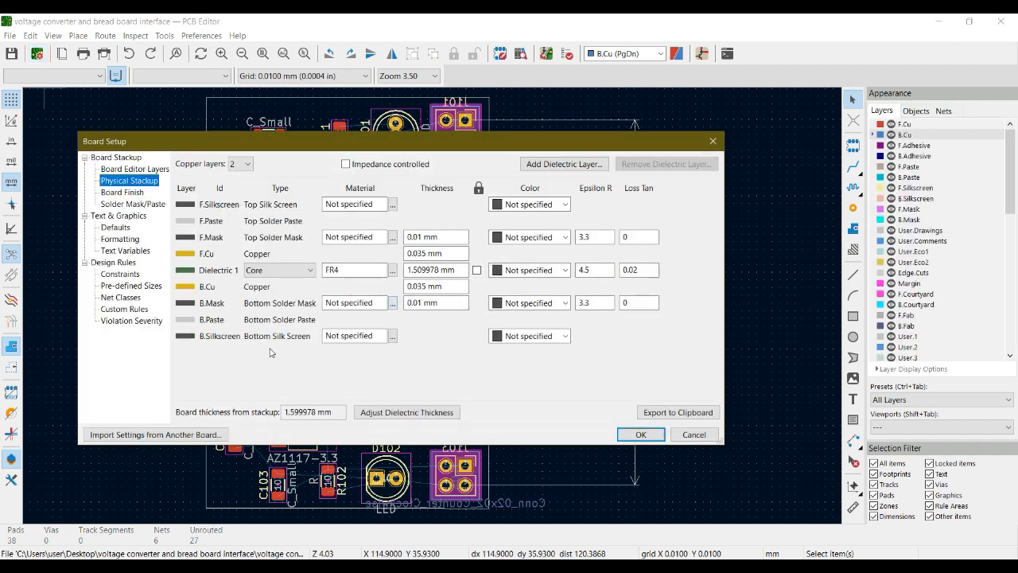
left_click(123, 168)
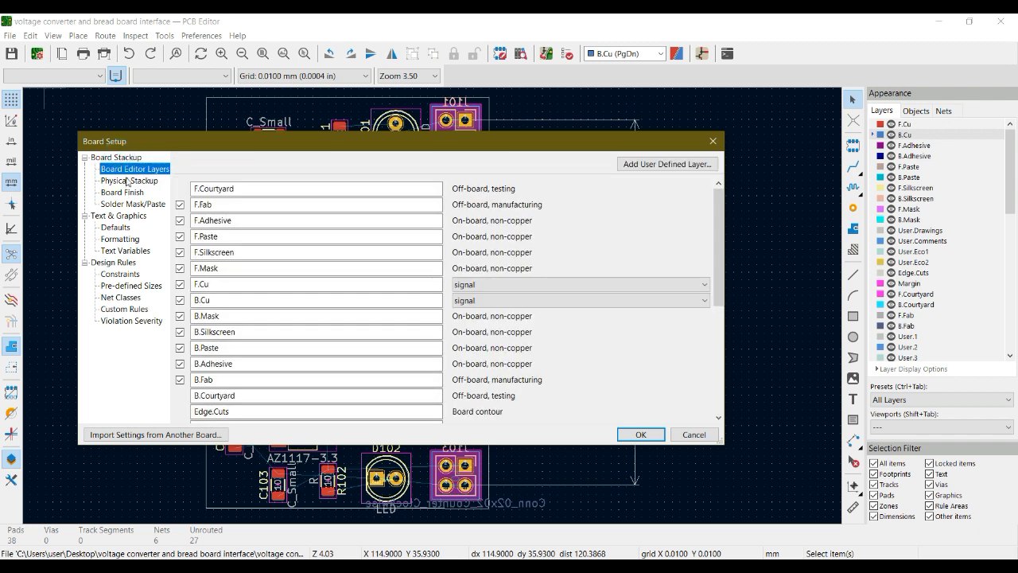
left_click(126, 182)
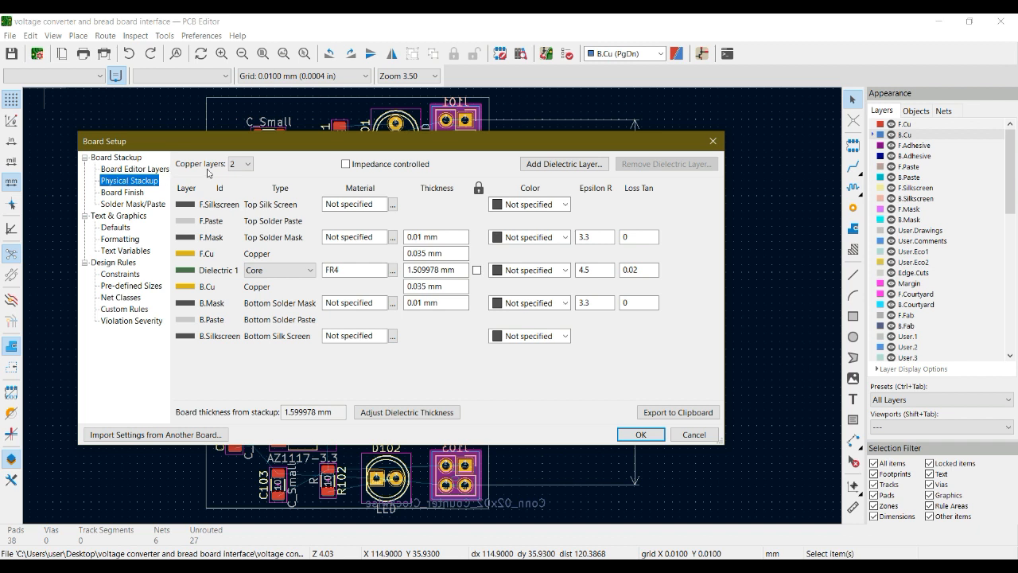
left_click(246, 166)
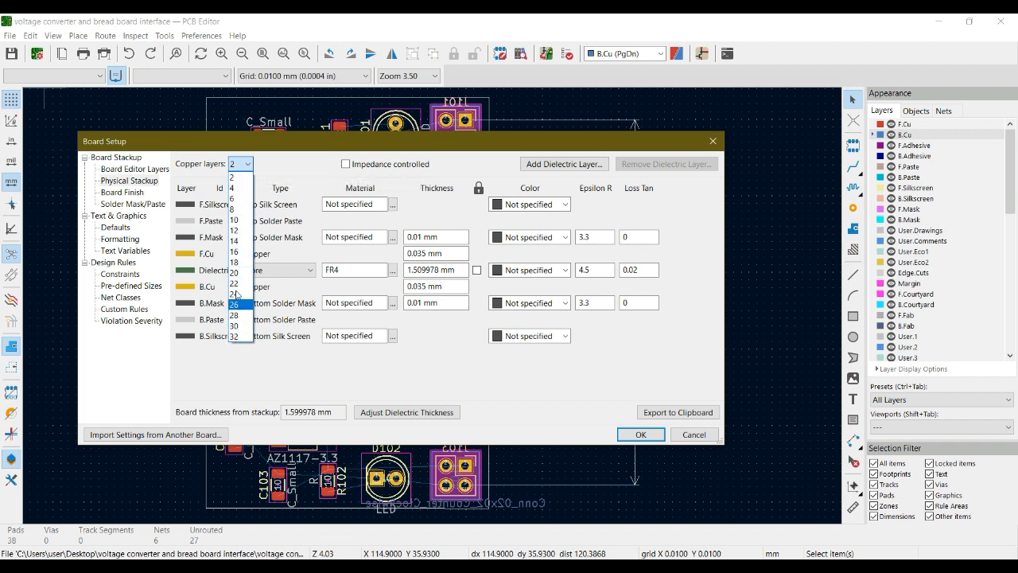
left_click(239, 188)
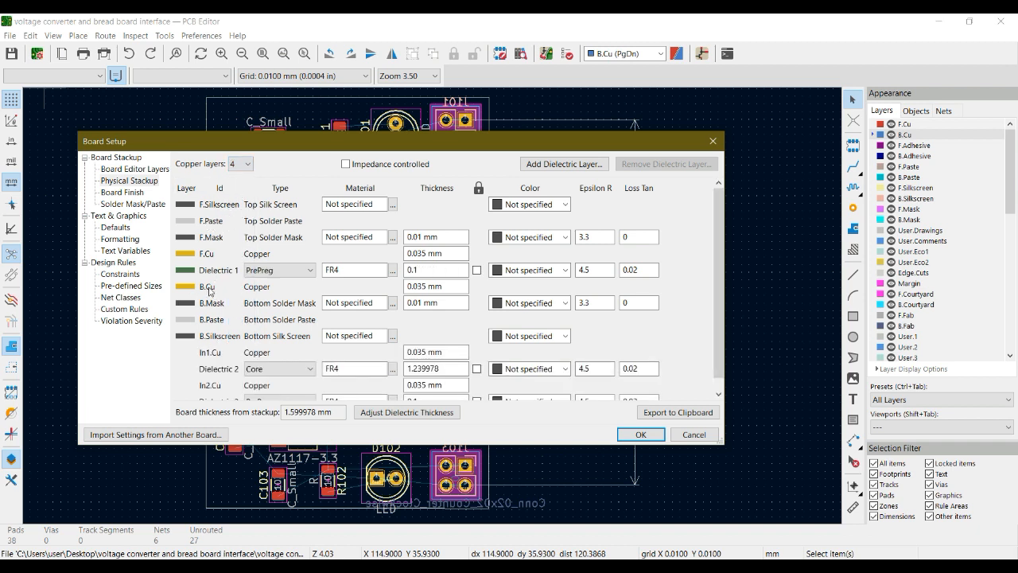
scroll(283, 313, "down", 1)
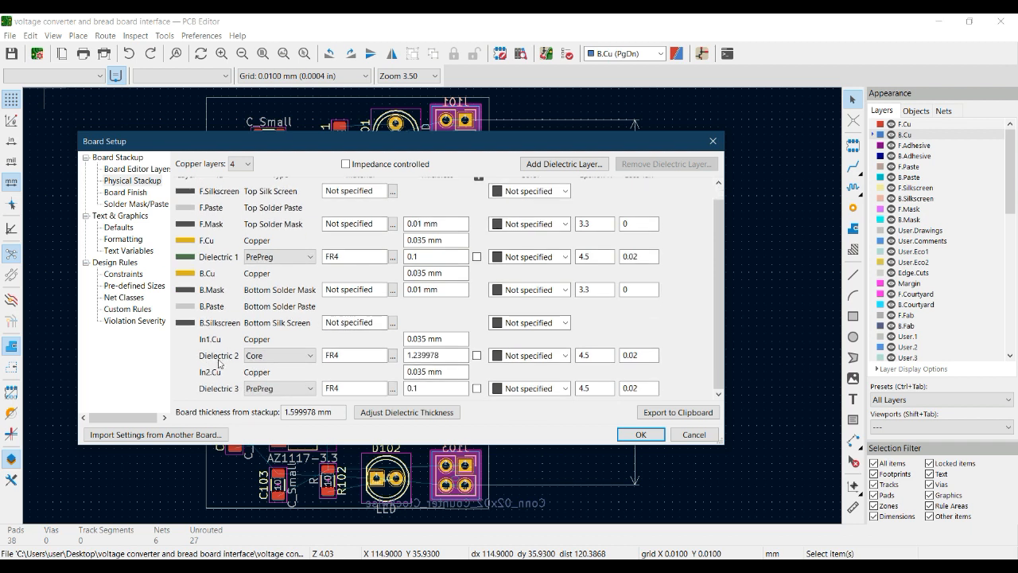
scroll(221, 363, "up", 1)
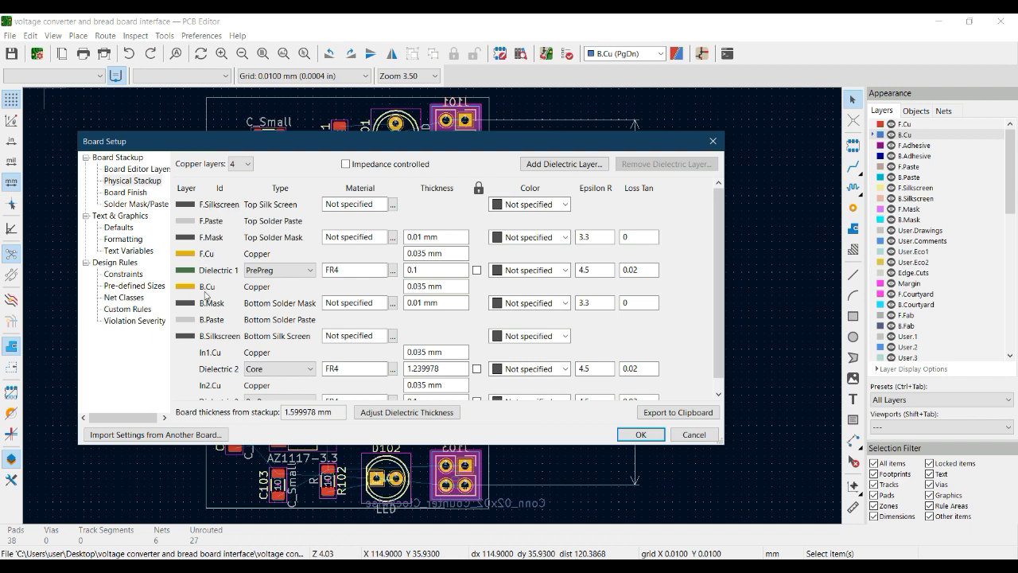
left_click(634, 439)
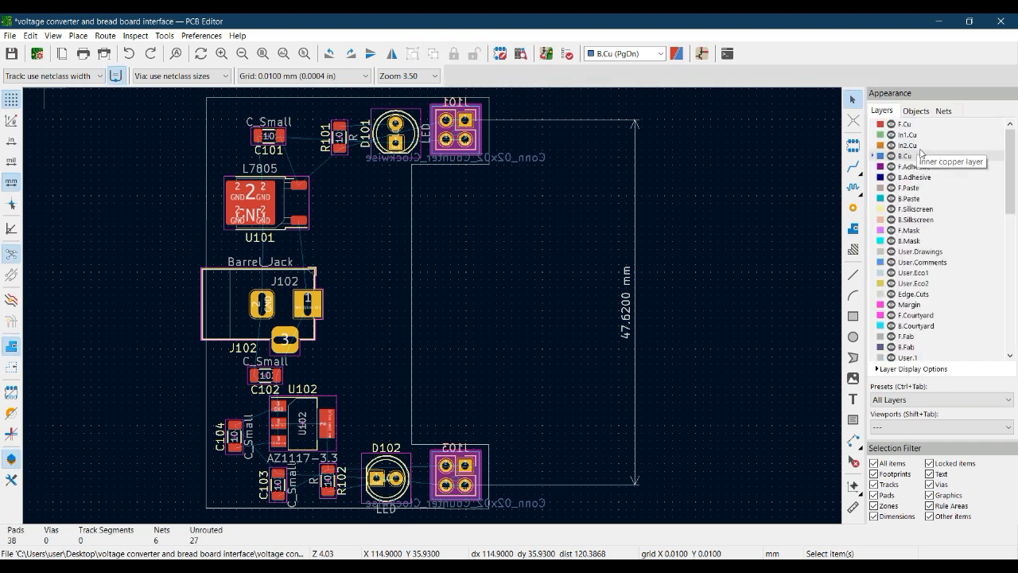
left_click(911, 135)
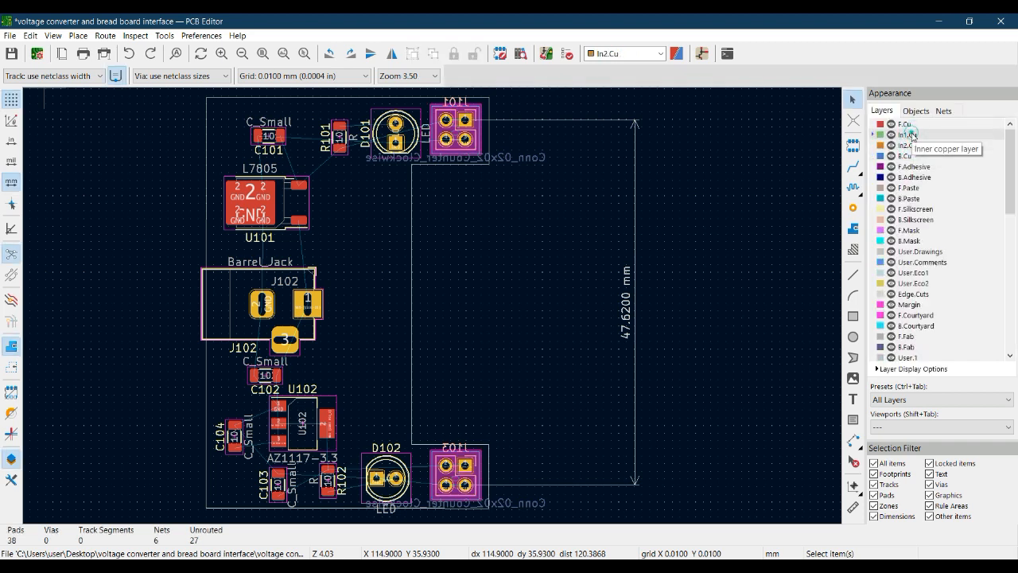
left_click(909, 145)
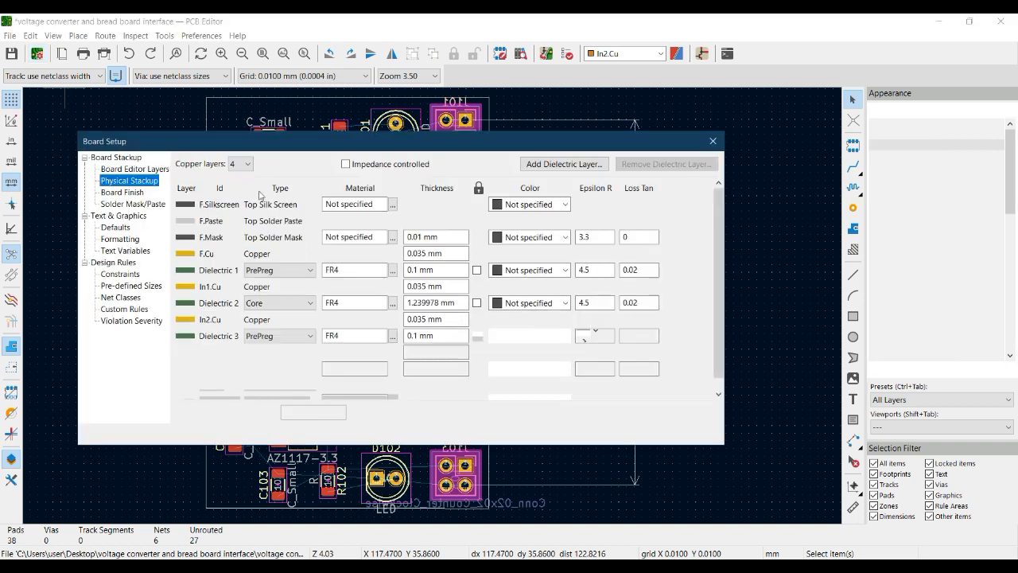
Set the copper layer count in the board's physical stackup back to 2.
left_click(243, 163)
left_click(239, 177)
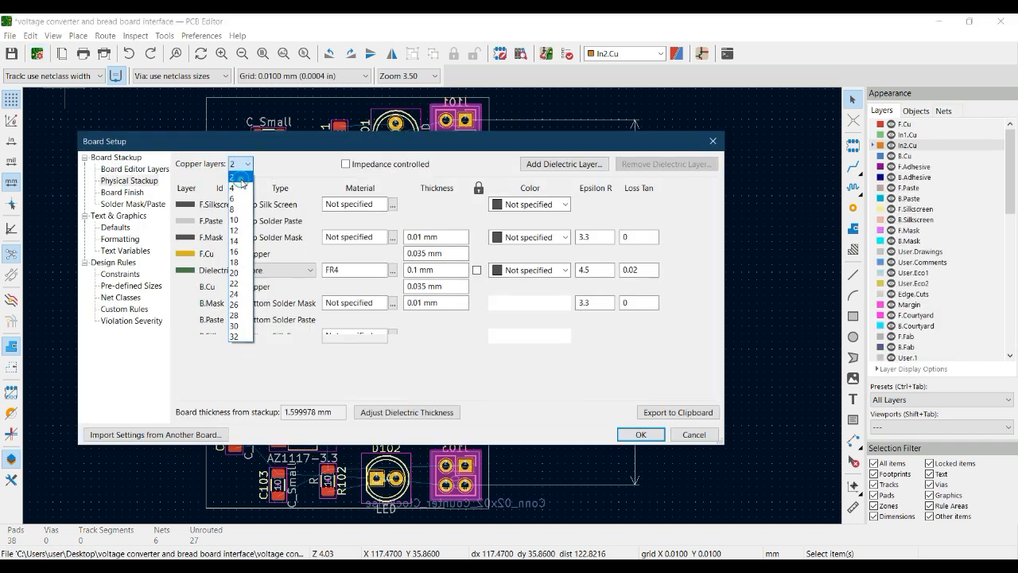
left_click(641, 435)
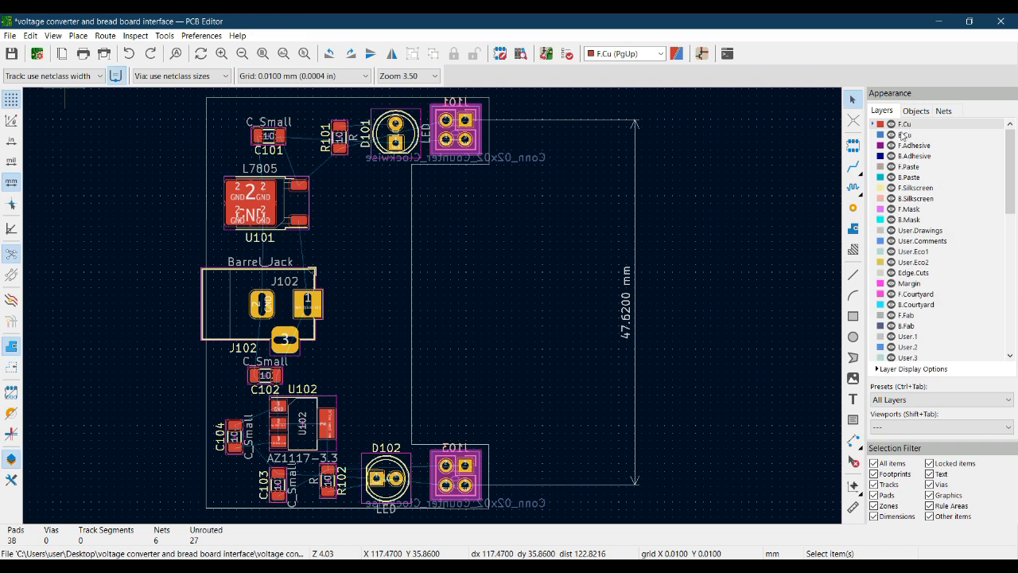
Route a sample track on F.Cu in the empty area between the board notch and the vertical dimension.
left_click(904, 136)
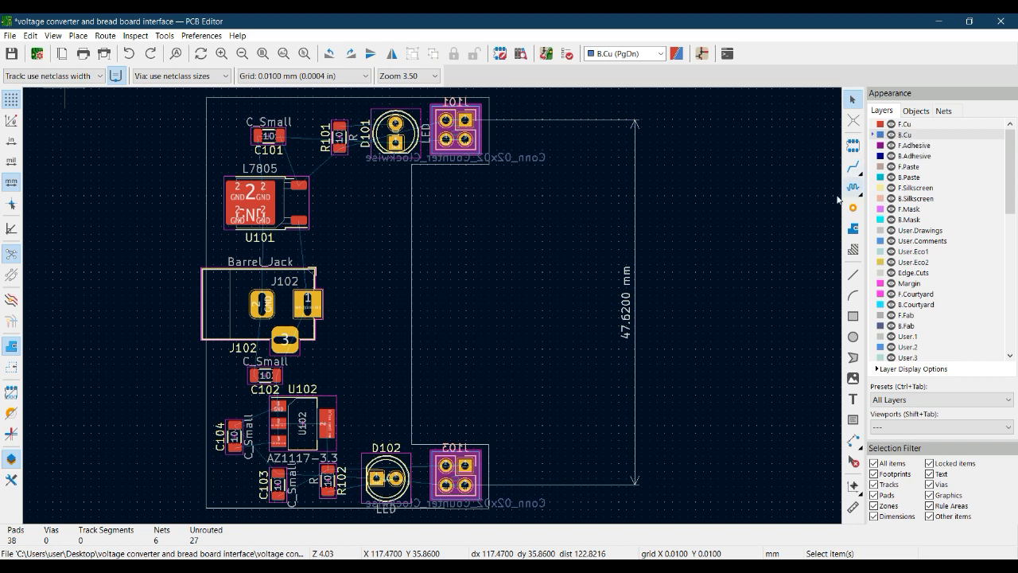
left_click(905, 127)
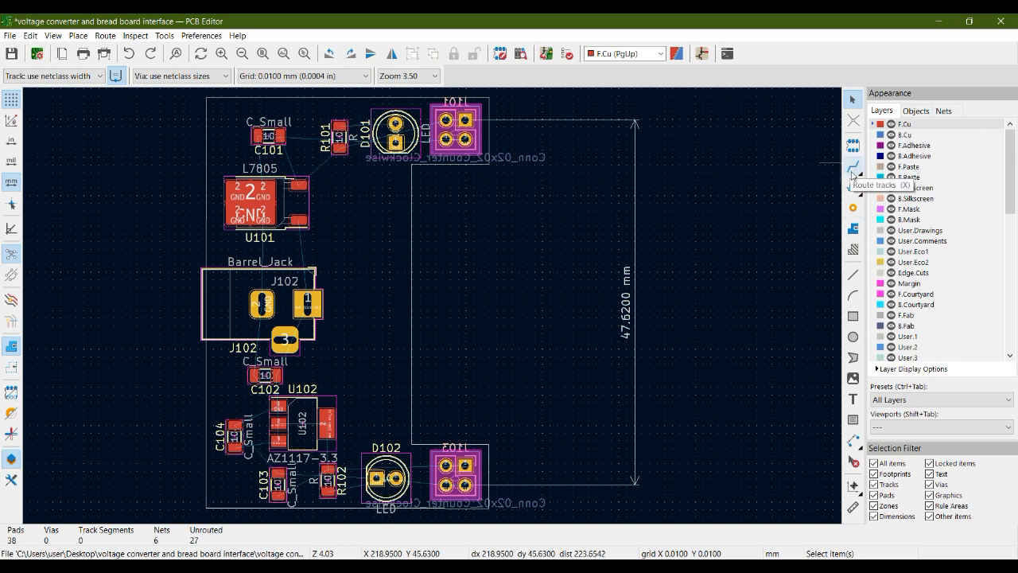
left_click(853, 167)
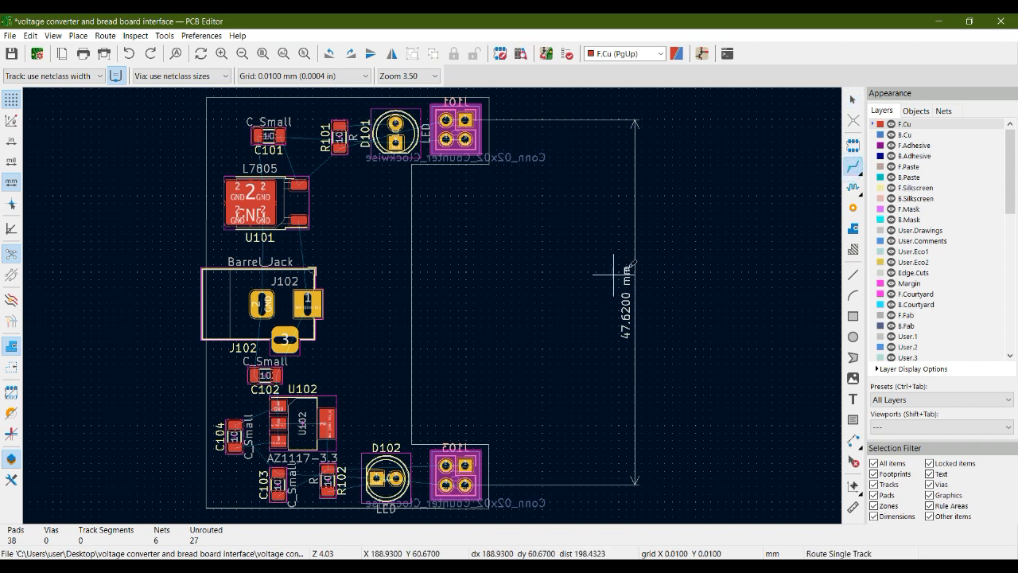
left_click(547, 196)
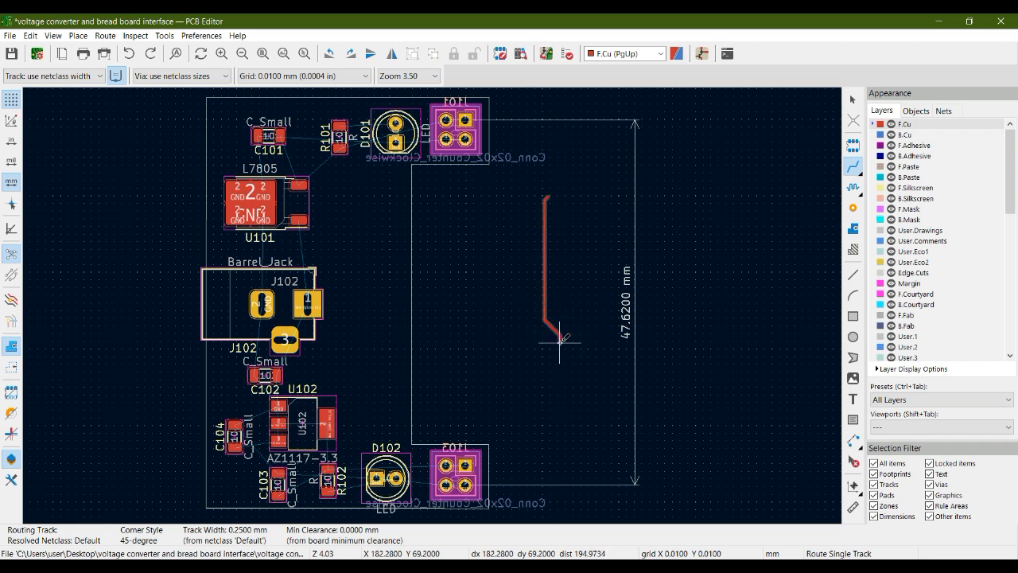
right_click(559, 342)
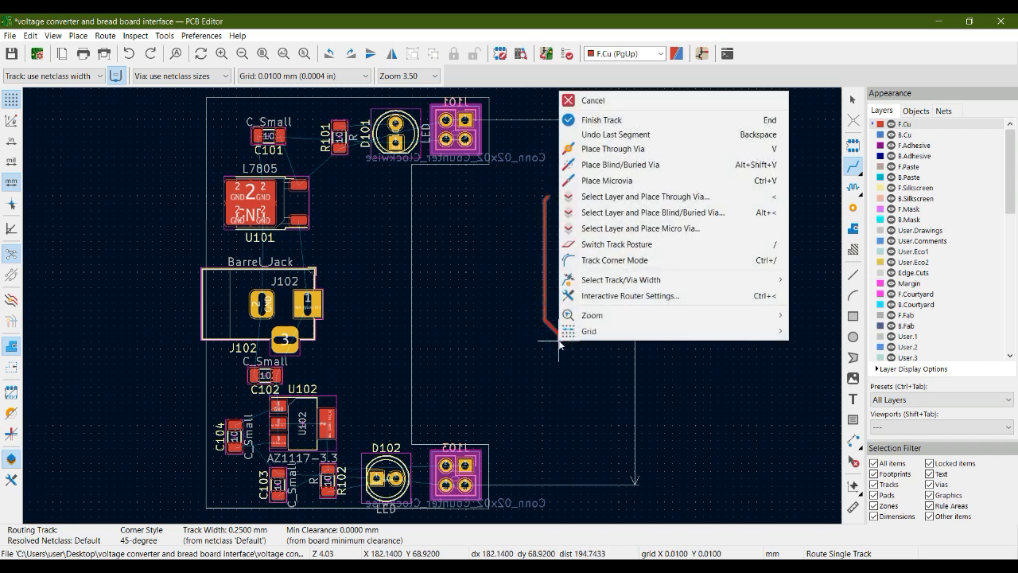
left_click(664, 129)
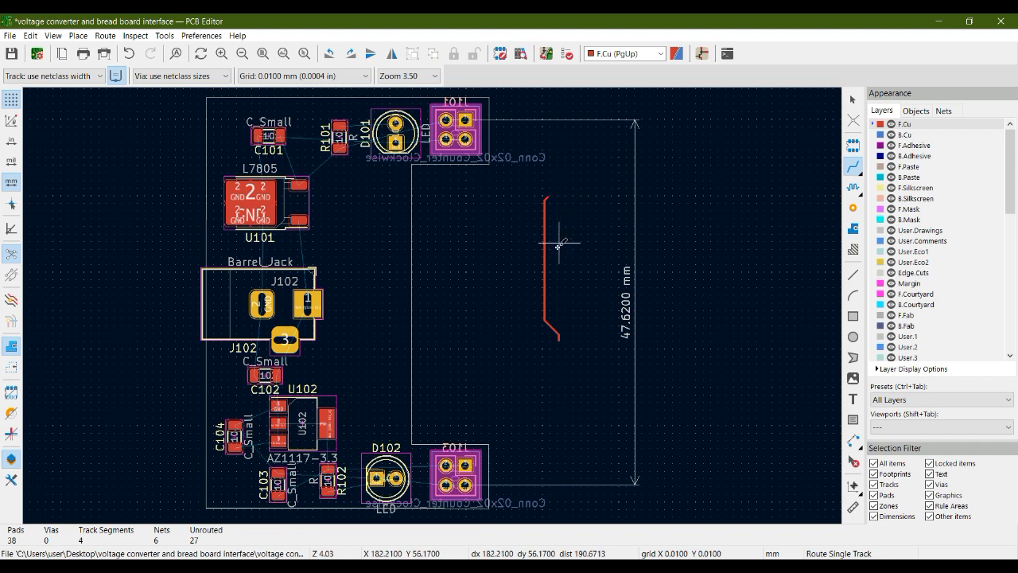
Route a straight vertical sample track on B.Cu between the board notch and the F.Cu sample track.
left_click(907, 136)
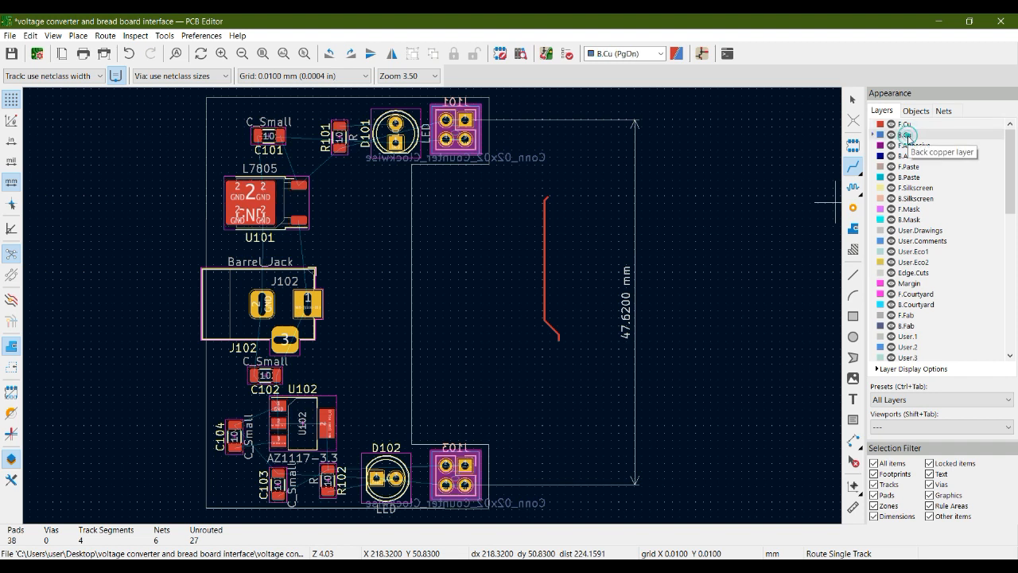
left_click(509, 202)
right_click(508, 345)
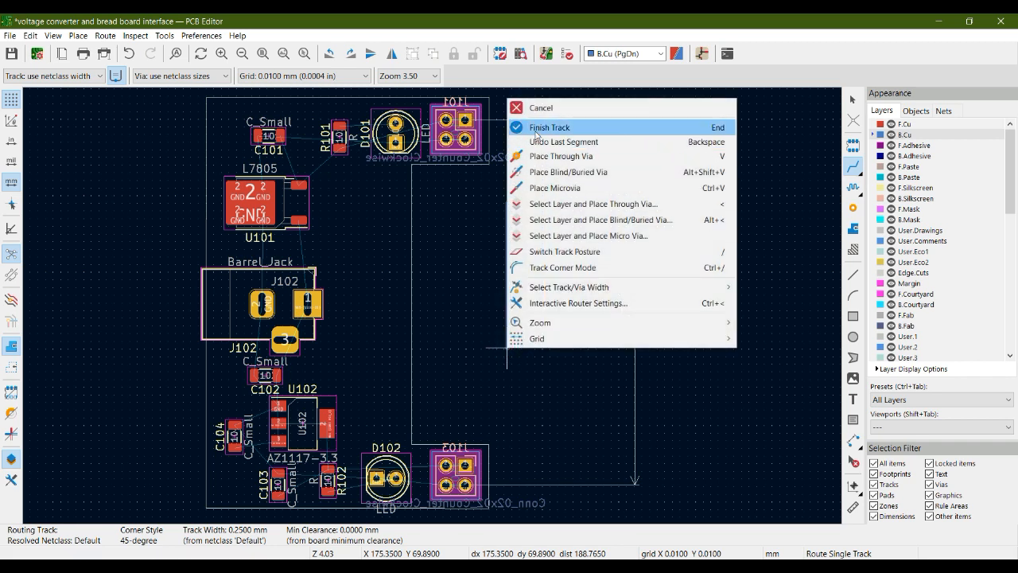
left_click(536, 131)
key("Escape")
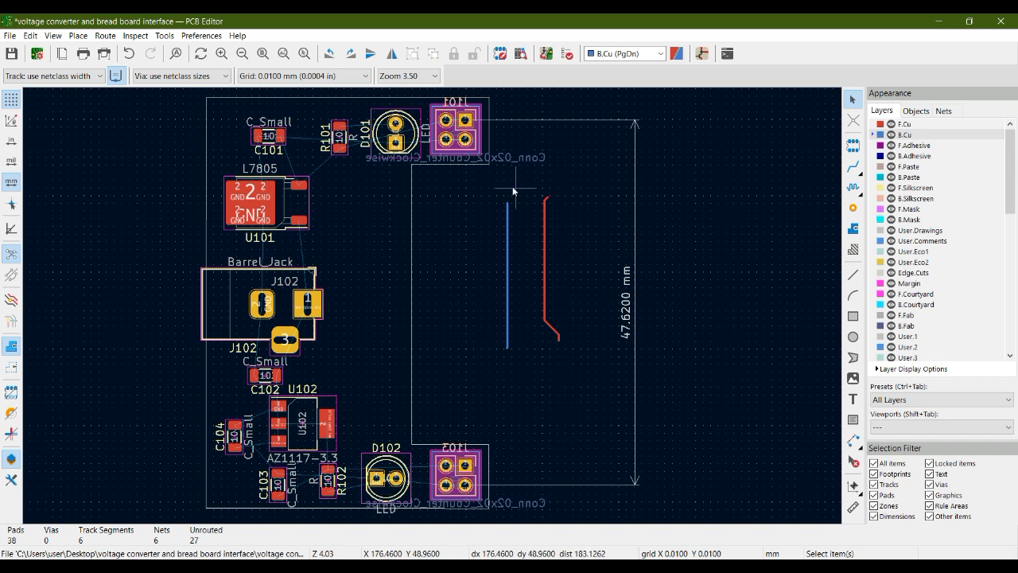
Delete both sample tracks beside the board notch.
left_click_drag(481, 191, 573, 359)
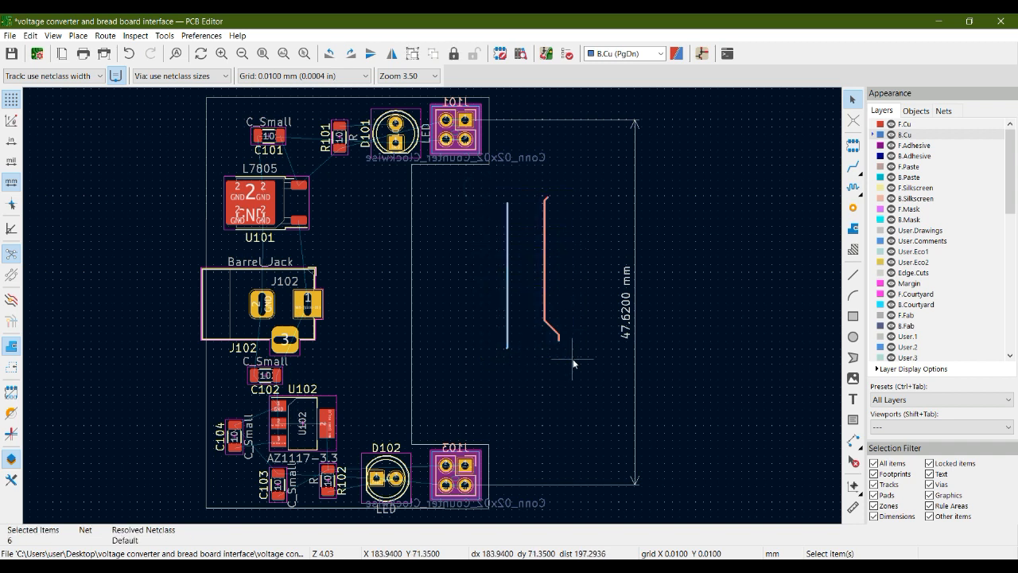
key("Delete")
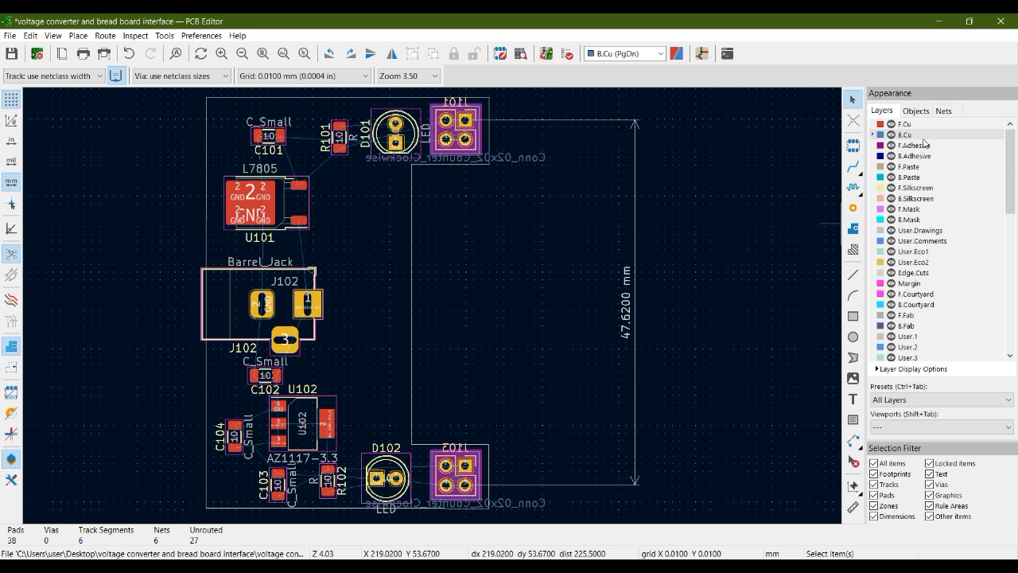
Route a 1.5 mm wide track on F.Cu from pad 1 to pad 2 of connector J101.
left_click(902, 125)
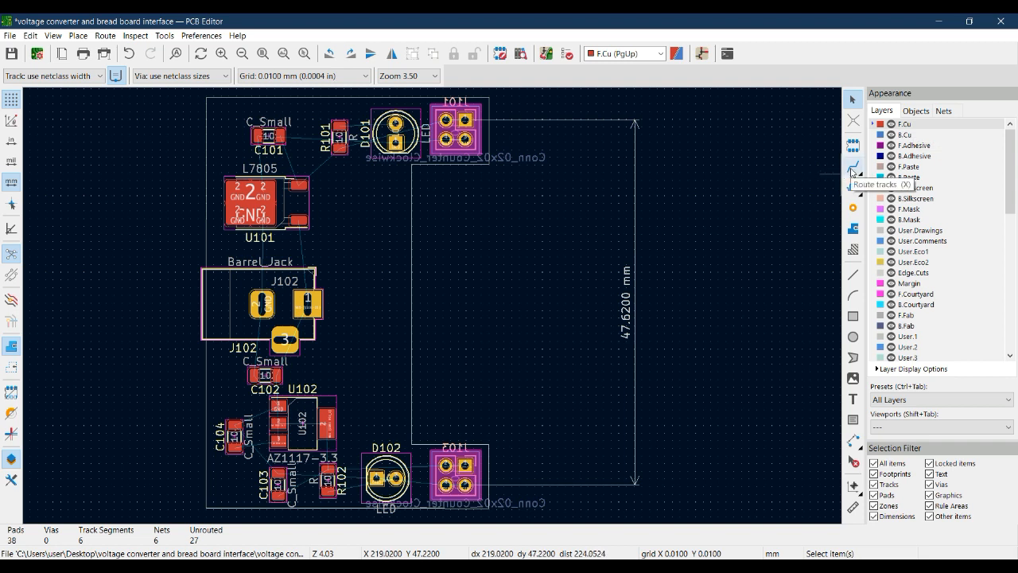
left_click(852, 167)
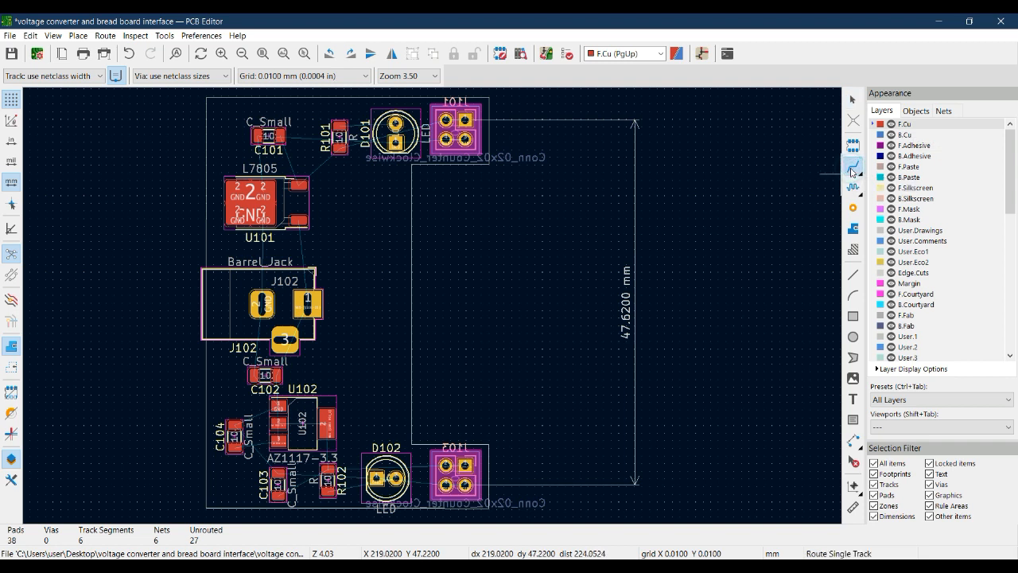
middle_click_drag(365, 185, 418, 213)
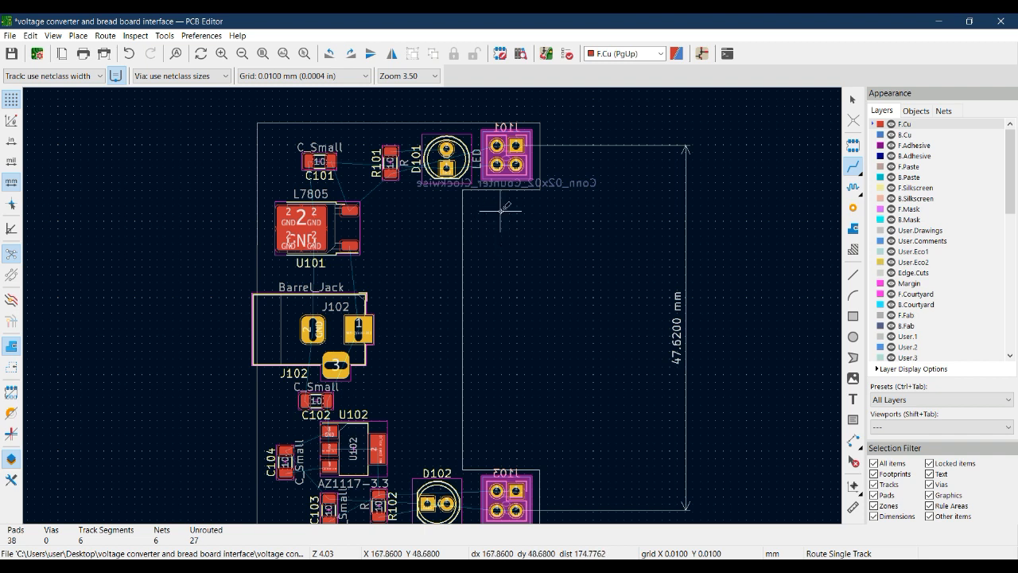
scroll(497, 144, "up", 3)
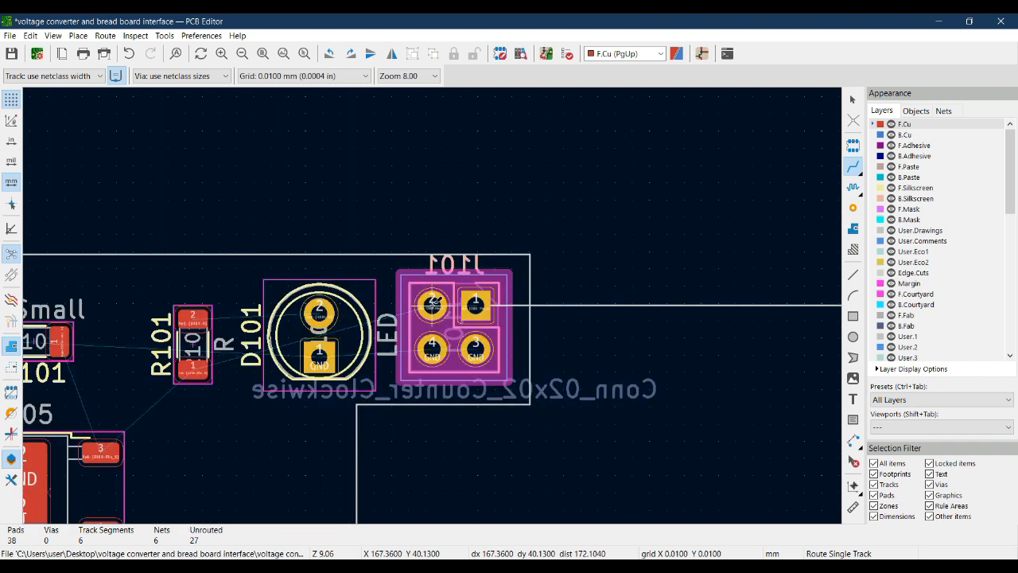
middle_click_drag(442, 446, 548, 385)
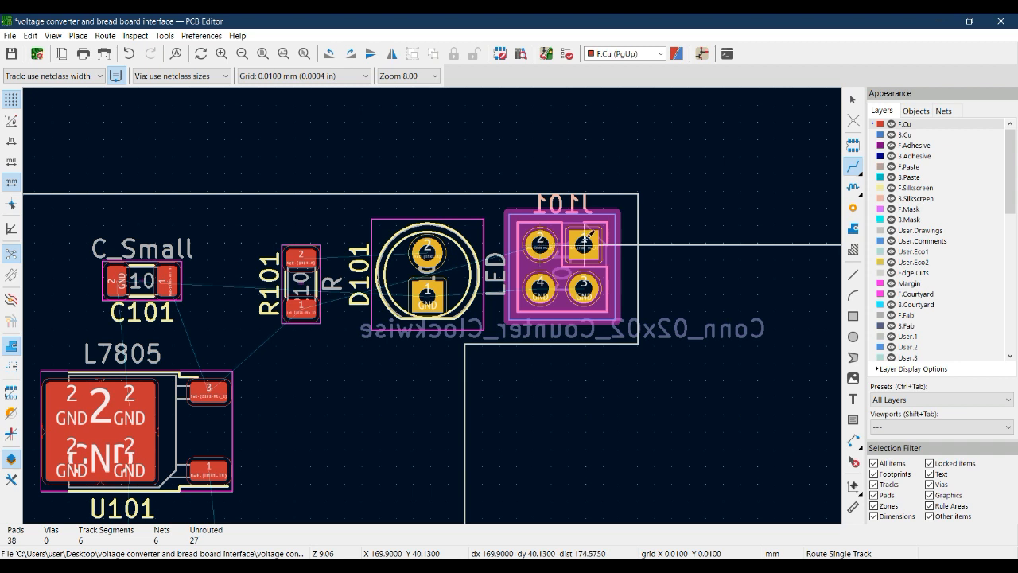
left_click(585, 235)
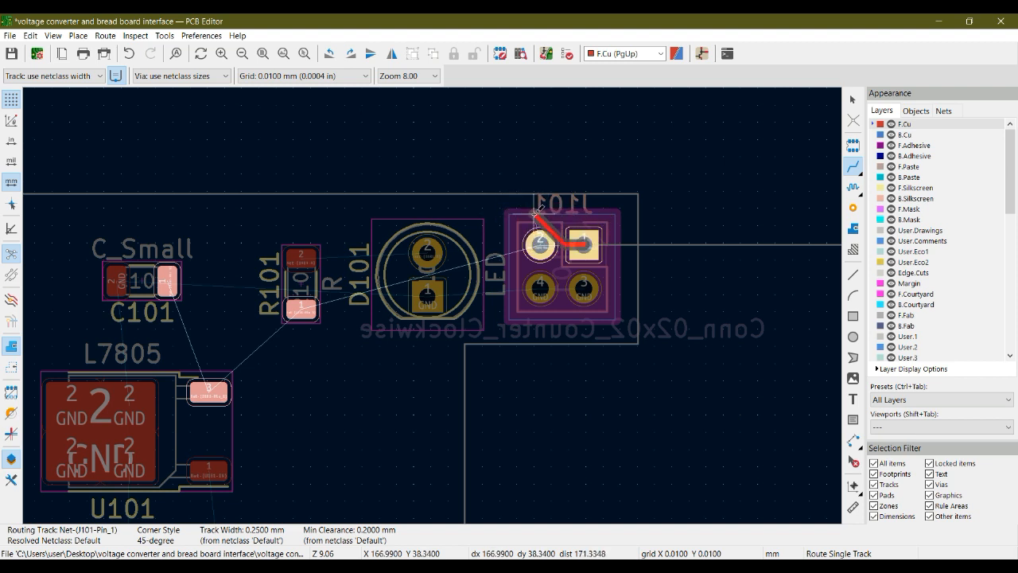
key("q")
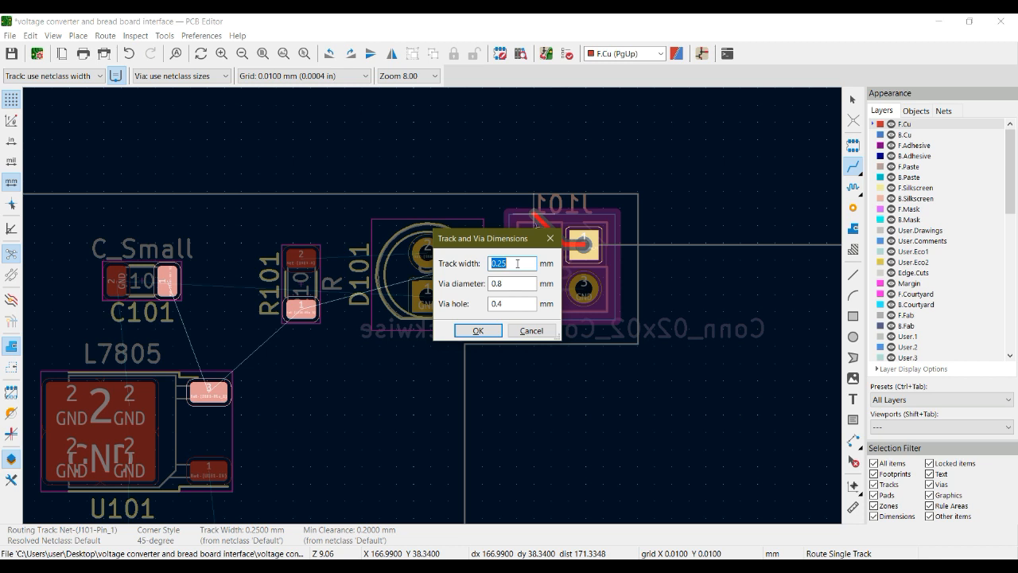
key("BackSpace")
type("1.5")
left_click(476, 330)
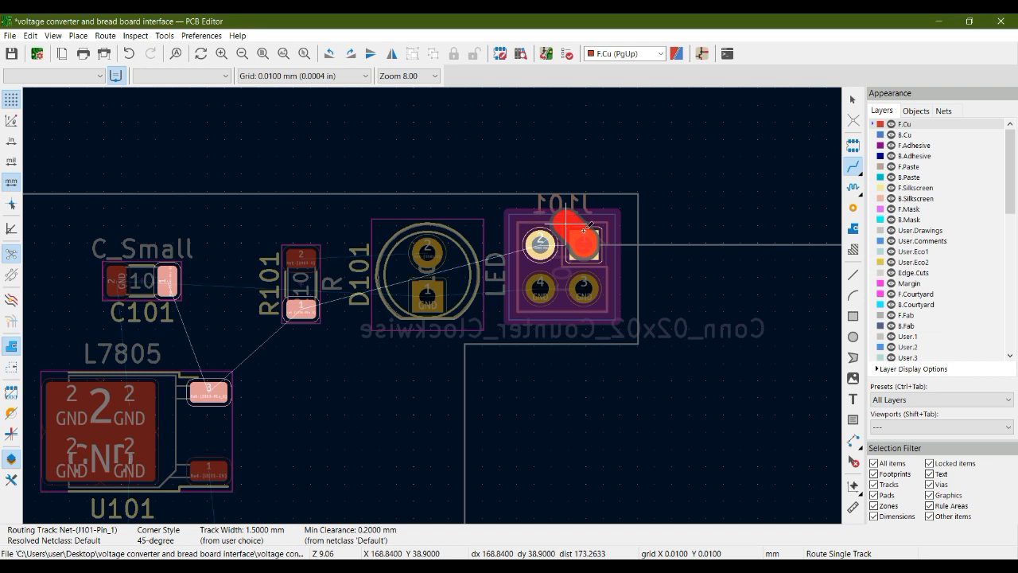
left_click(541, 241)
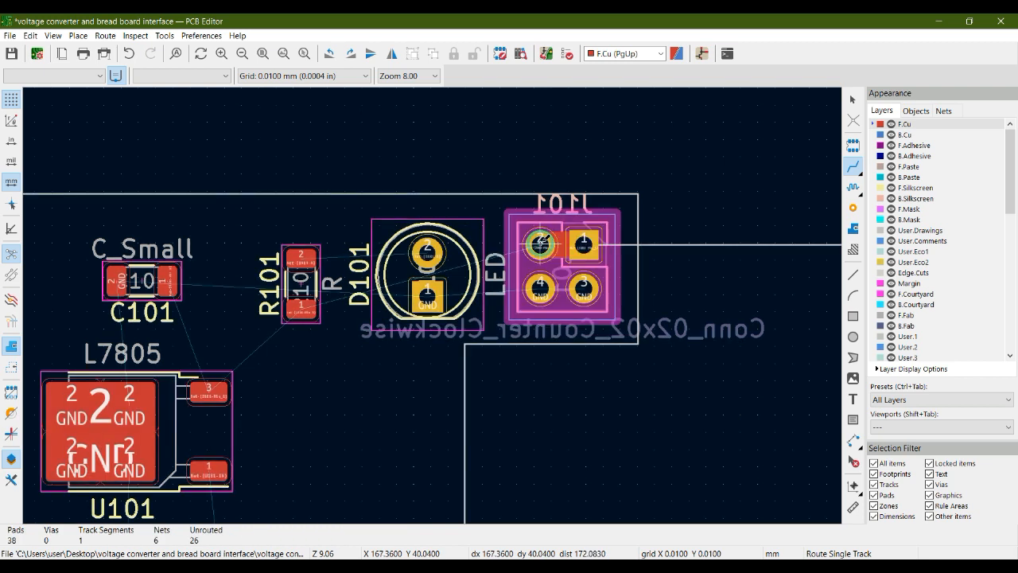
Route a 1.5 mm F.Cu track from J101 pad 2 along the board's upper edge, ending between C101 and R101, above the upper pad of U101.
scroll(540, 241, "up", 5)
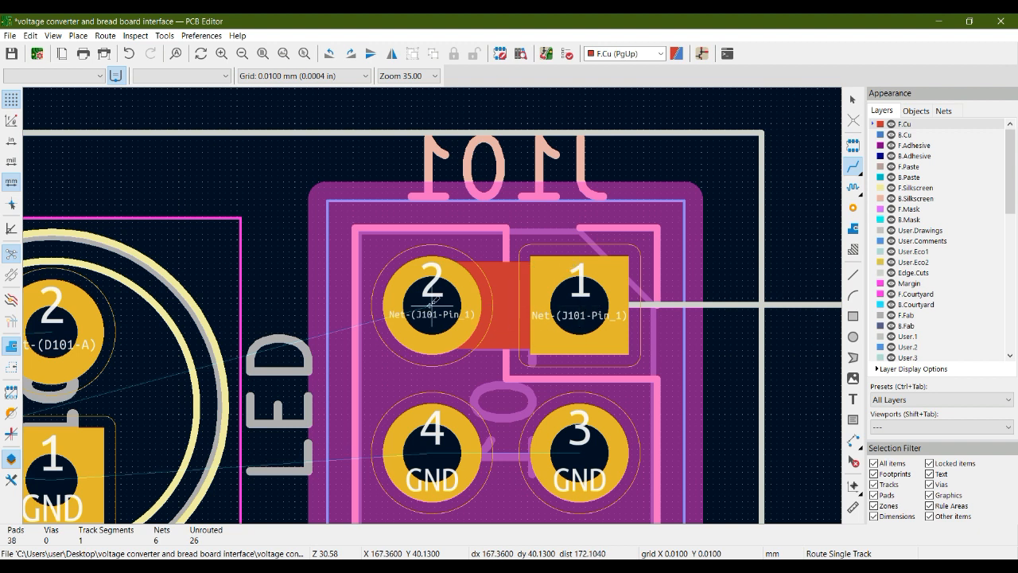
scroll(500, 331, "down", 5)
middle_click_drag(401, 318, 569, 283)
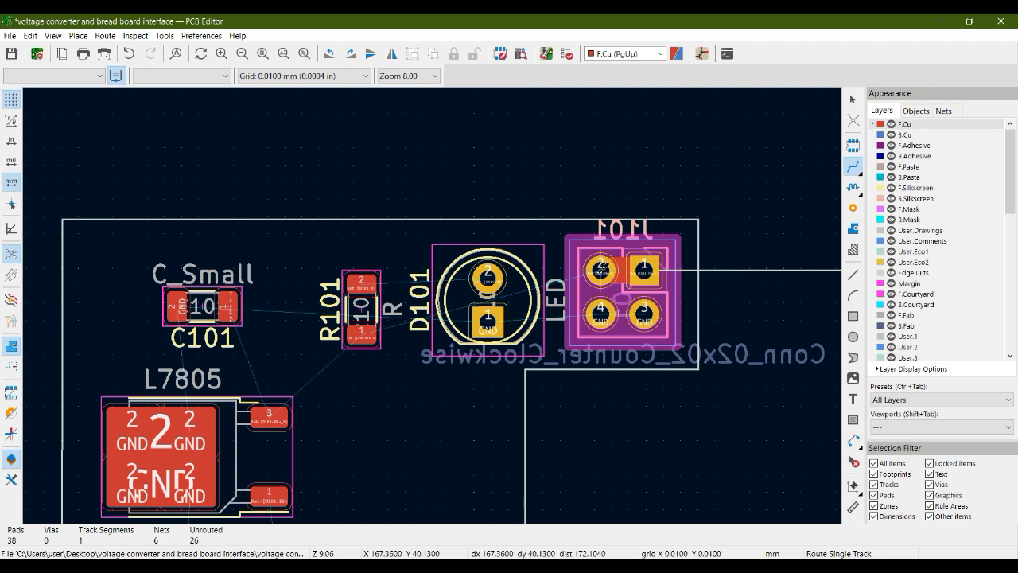
left_click(601, 269)
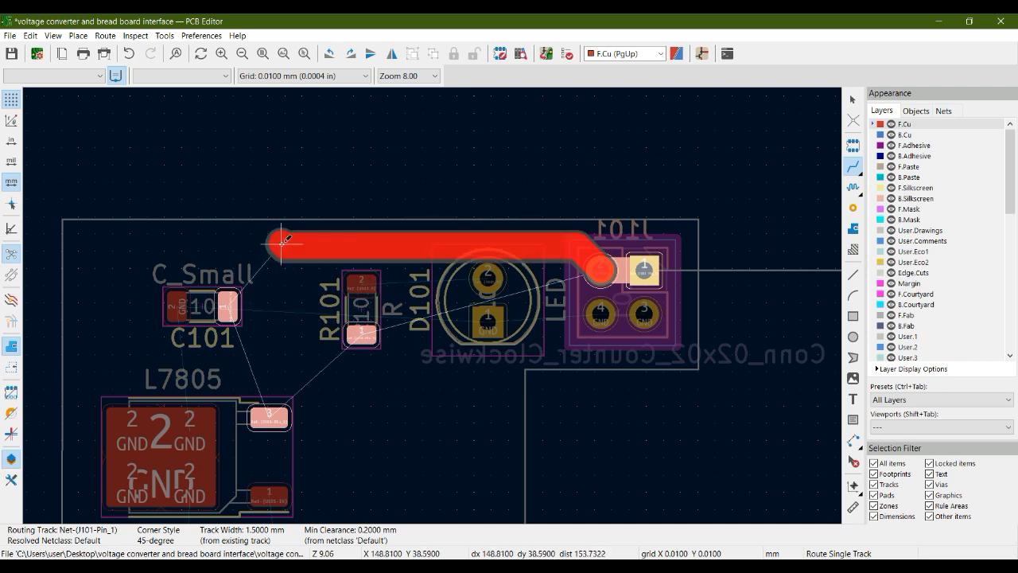
left_click(281, 244)
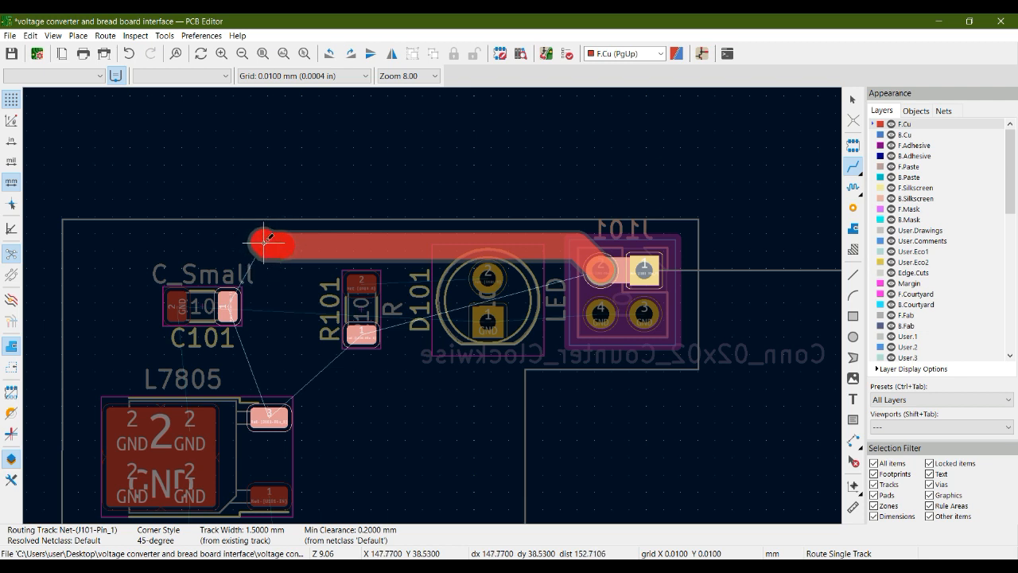
double_click(268, 244)
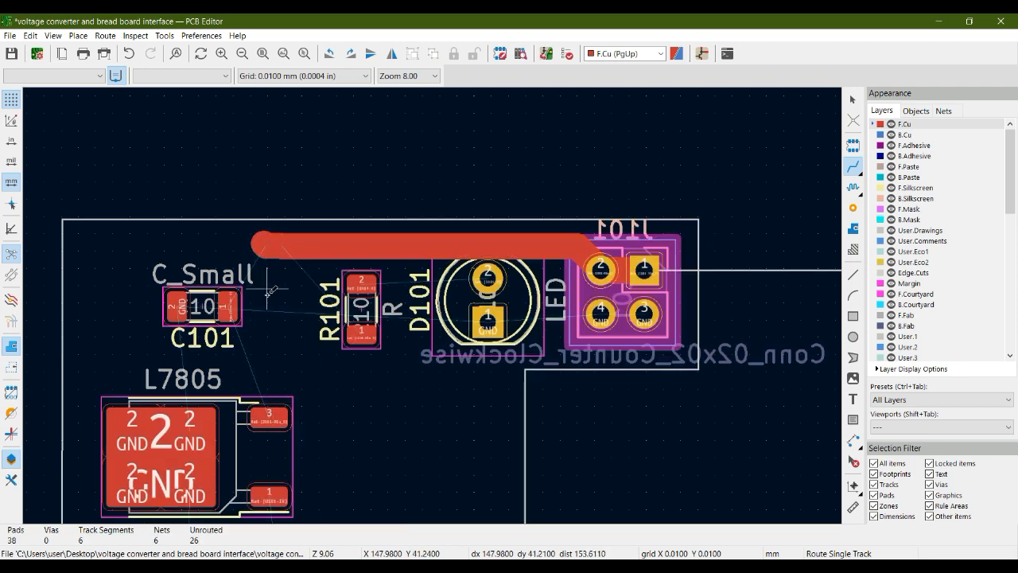
Route a 1.5 mm F.Cu track from U101 pad 3 up to the upper-edge track and align the short corner segment with it.
left_click(268, 412)
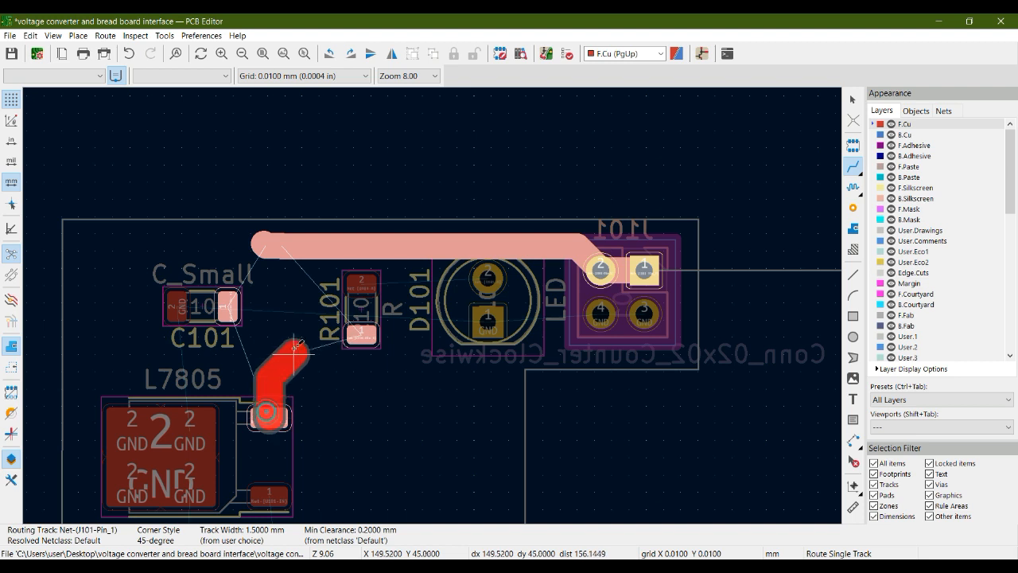
left_click(271, 242)
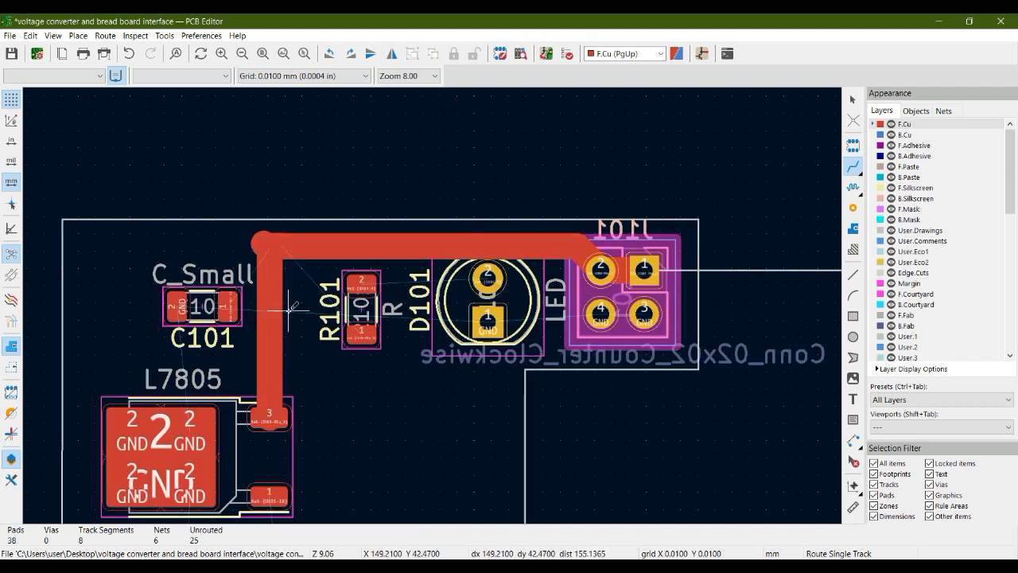
key("Escape")
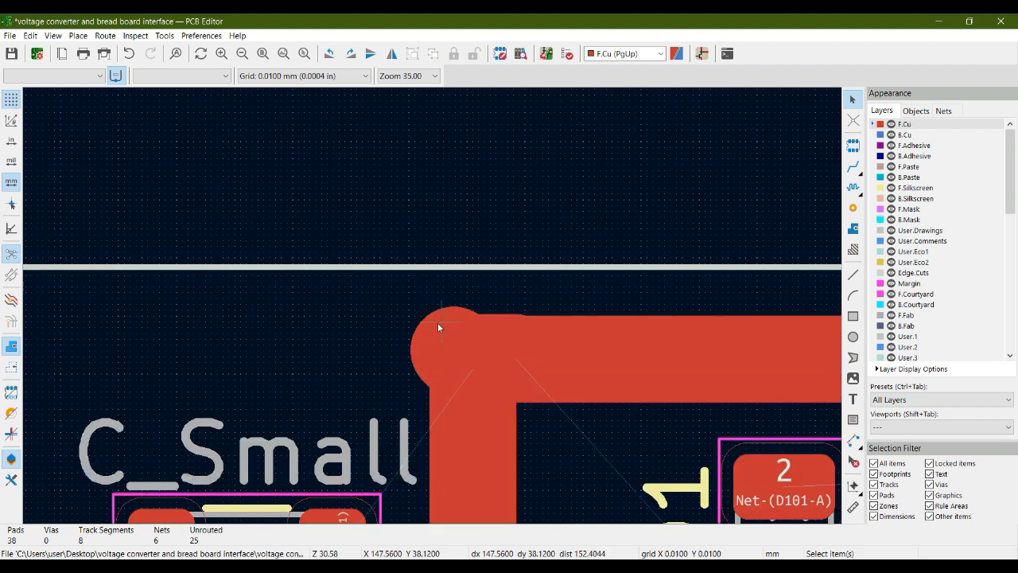
left_click(436, 314)
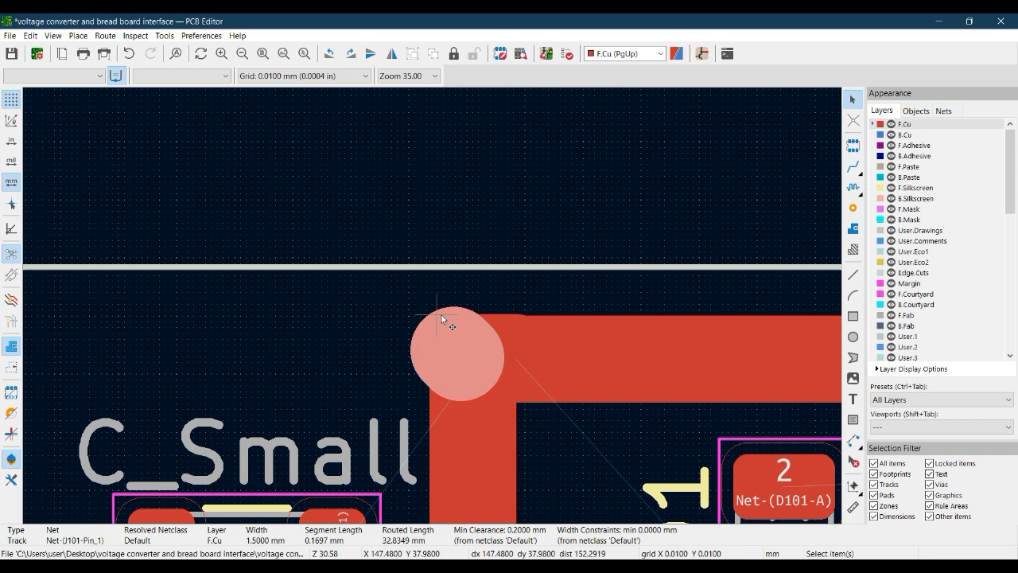
left_click(490, 314)
Connect C101 pad 1 to the vertical track above U101 with a horizontal 1.5 mm F.Cu track.
middle_click_drag(582, 467, 502, 252)
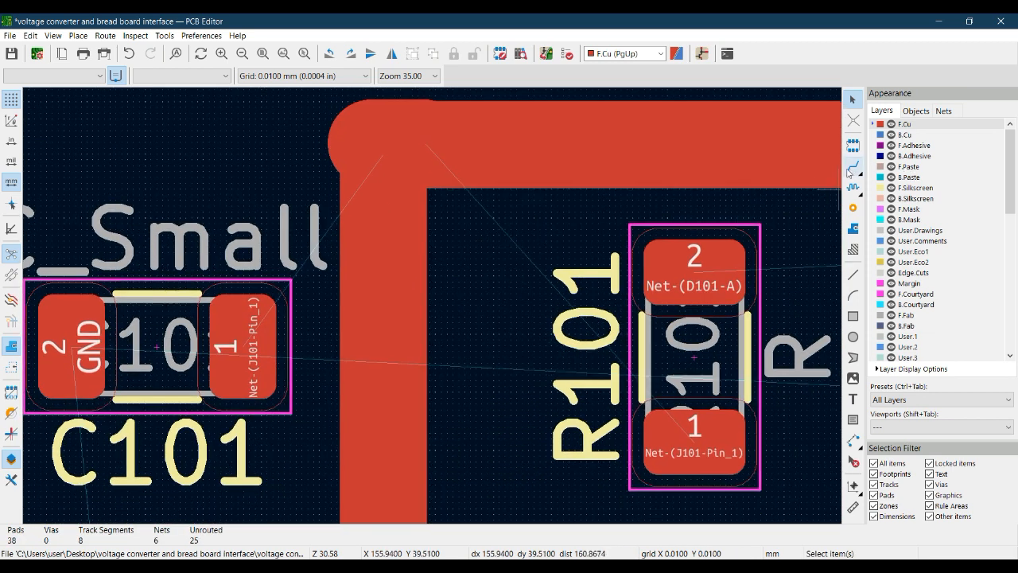
left_click(852, 165)
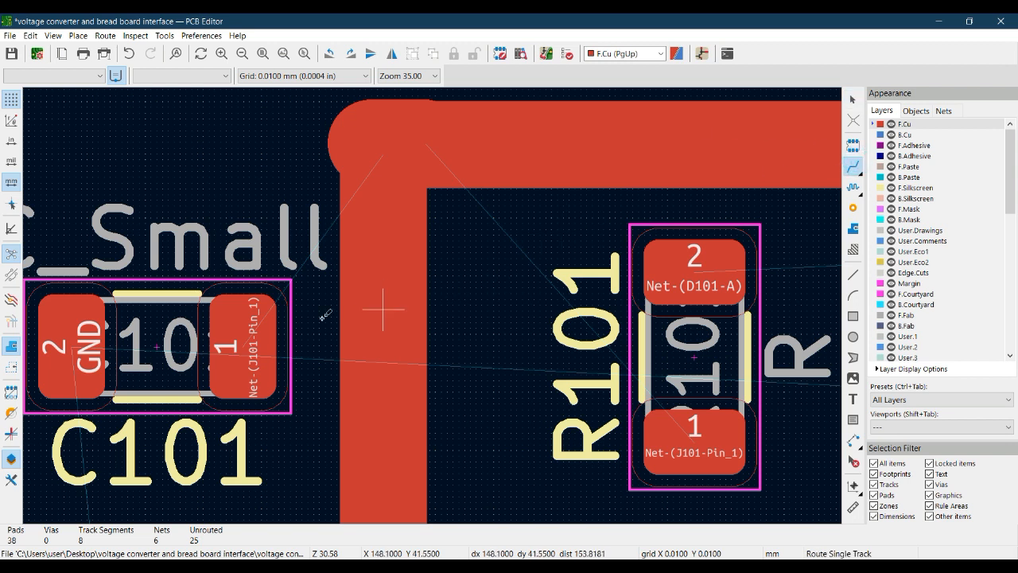
left_click(238, 330)
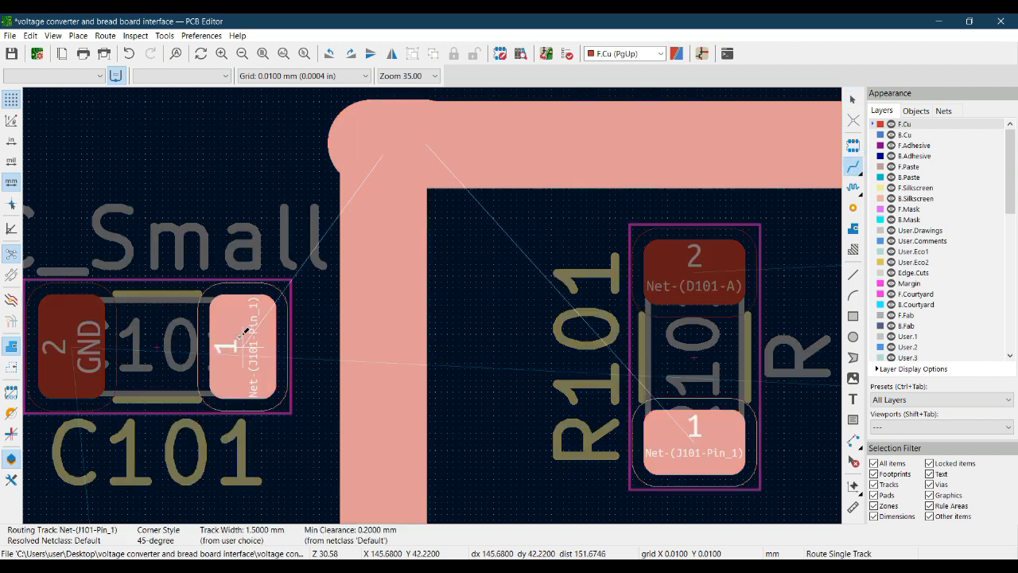
left_click(402, 342)
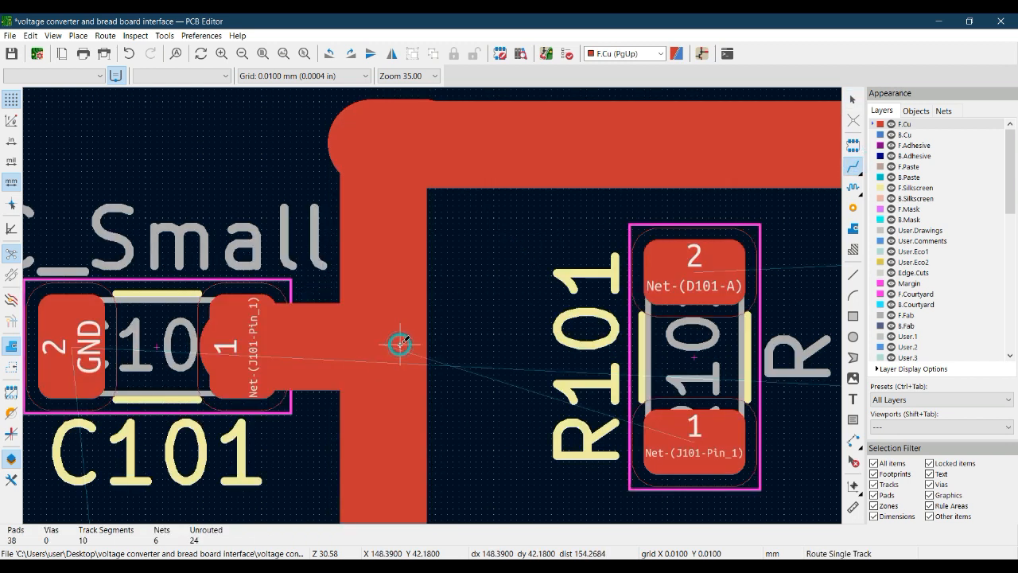
scroll(434, 326, "down", 3)
scroll(434, 371, "up", 1)
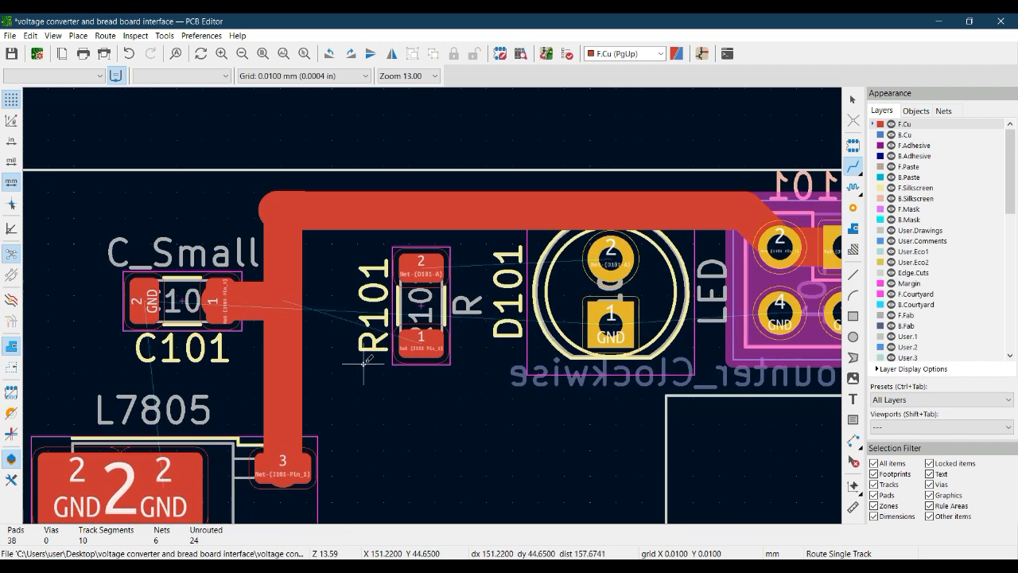
scroll(382, 350, "down", 3)
scroll(342, 358, "up", 3)
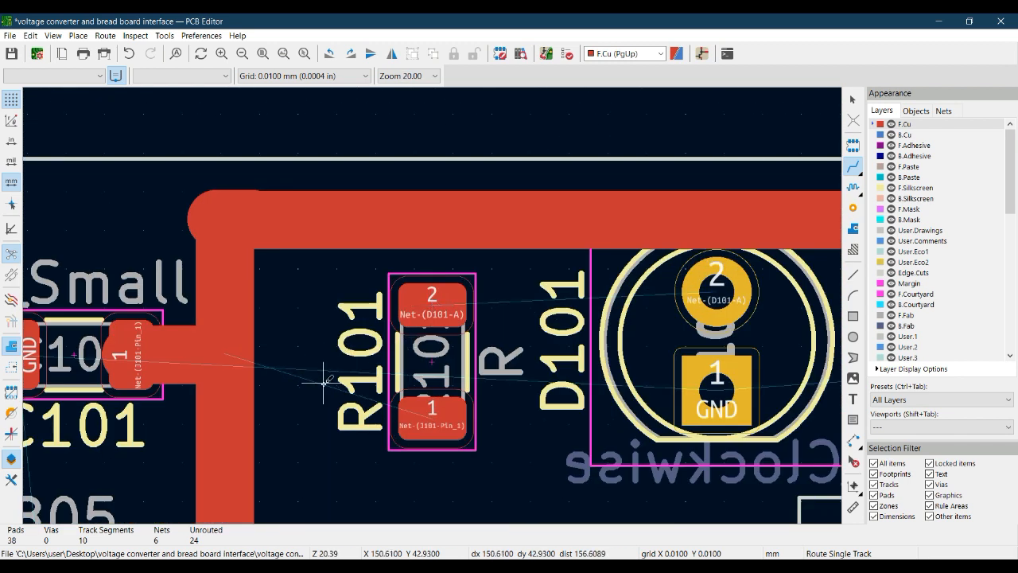
scroll(322, 386, "down", 3)
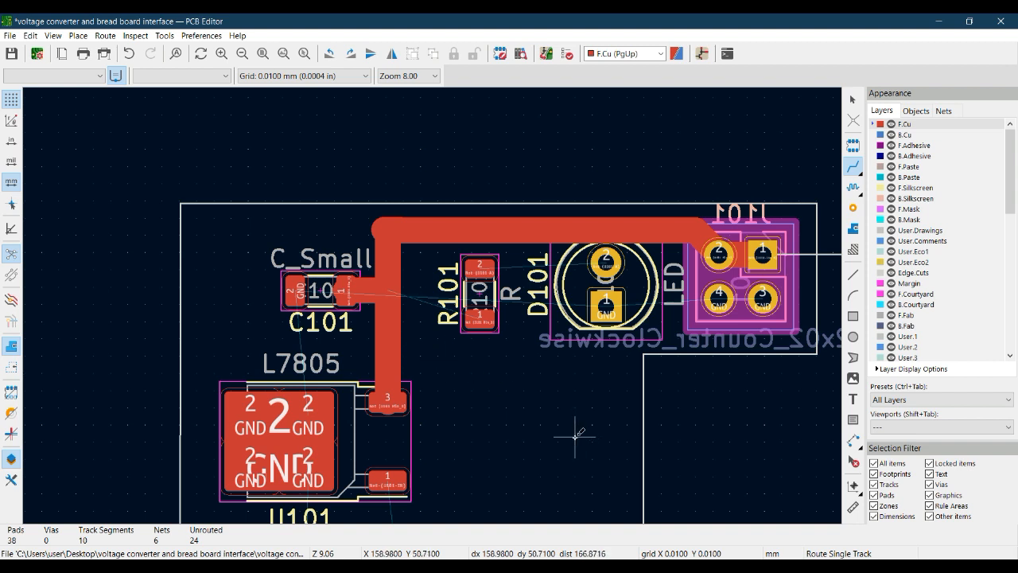
key("Escape")
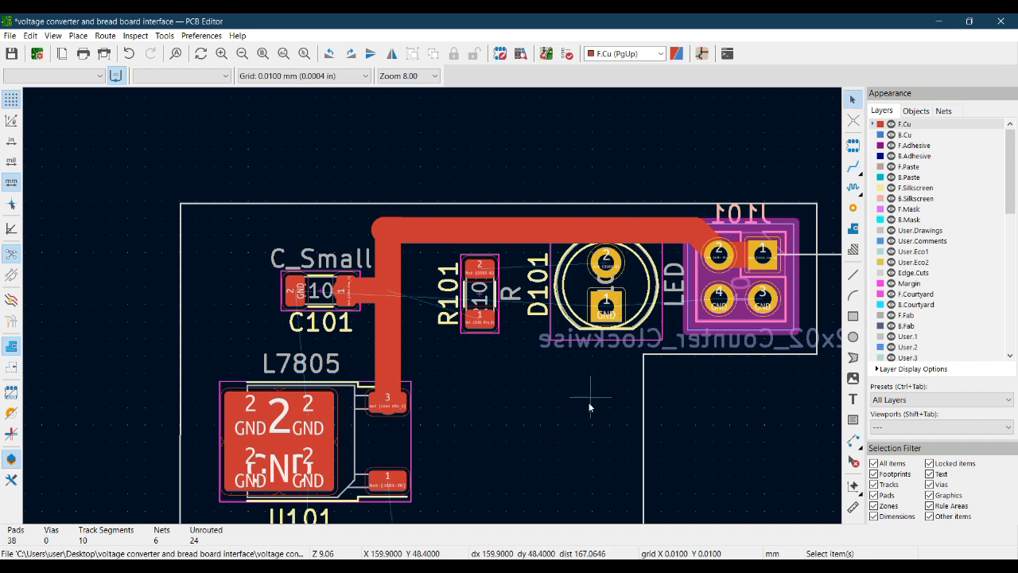
Move LED D101 slightly down, away from the upper-edge track, and save the board.
middle_click_drag(621, 317, 579, 391)
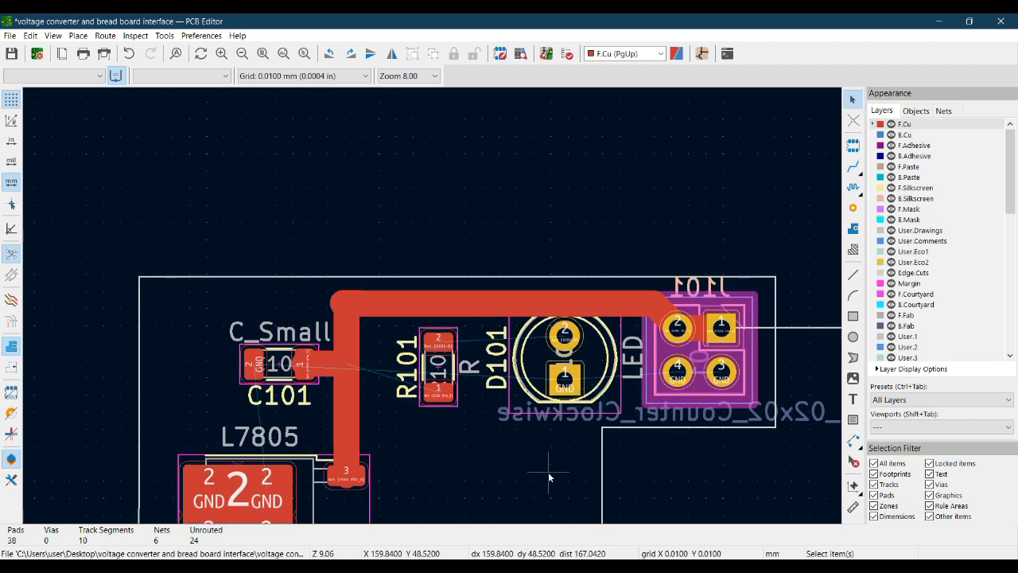
left_click(597, 354)
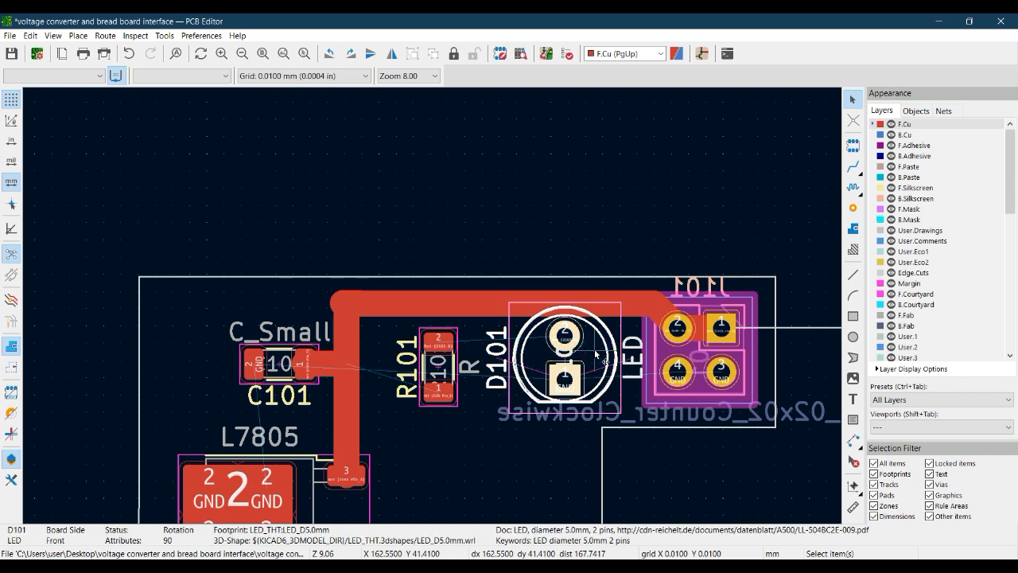
key("m")
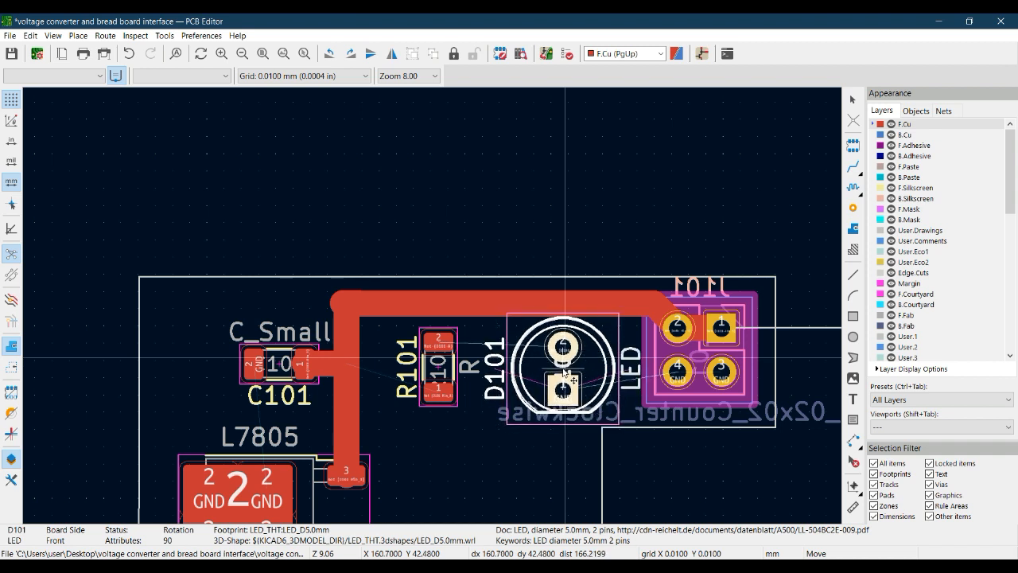
left_click(565, 371)
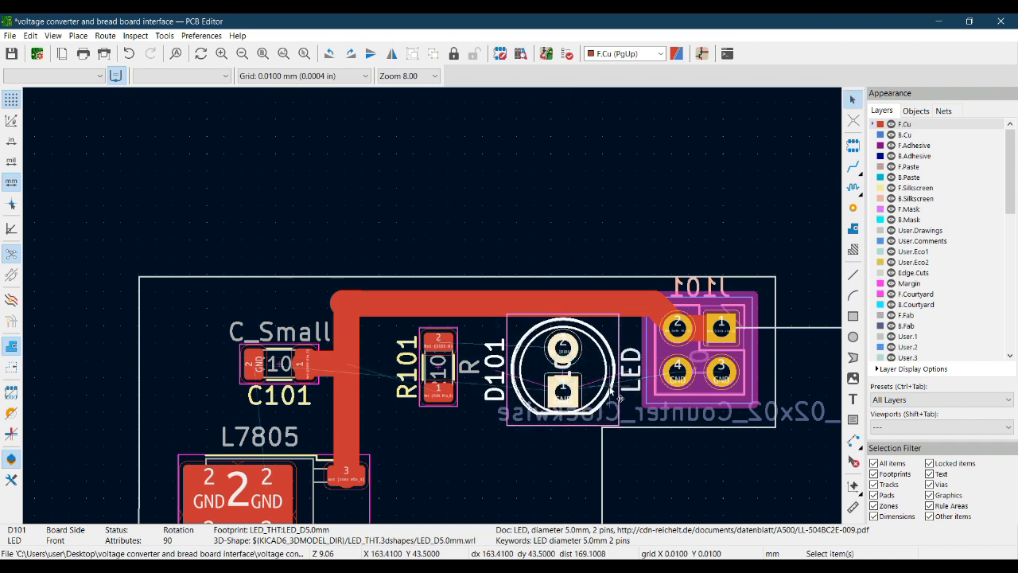
left_click(659, 465)
middle_click_drag(549, 469, 555, 386)
key("ctrl+s")
middle_click_drag(489, 414, 461, 381)
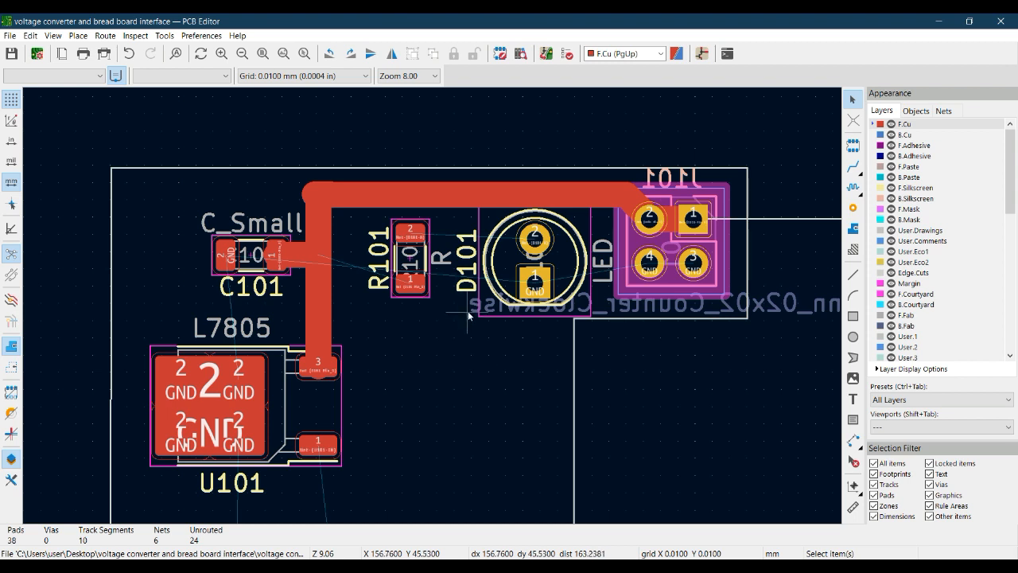
Route a 1.5 mm F.Cu track from R101 pad 2 to pad 2 of LED D101.
left_click(853, 166)
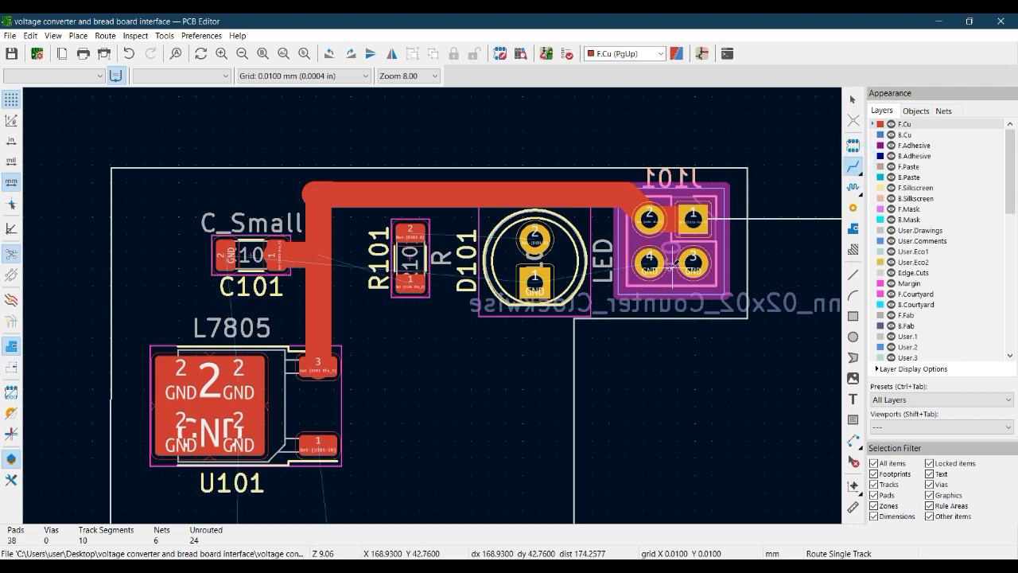
left_click(421, 230)
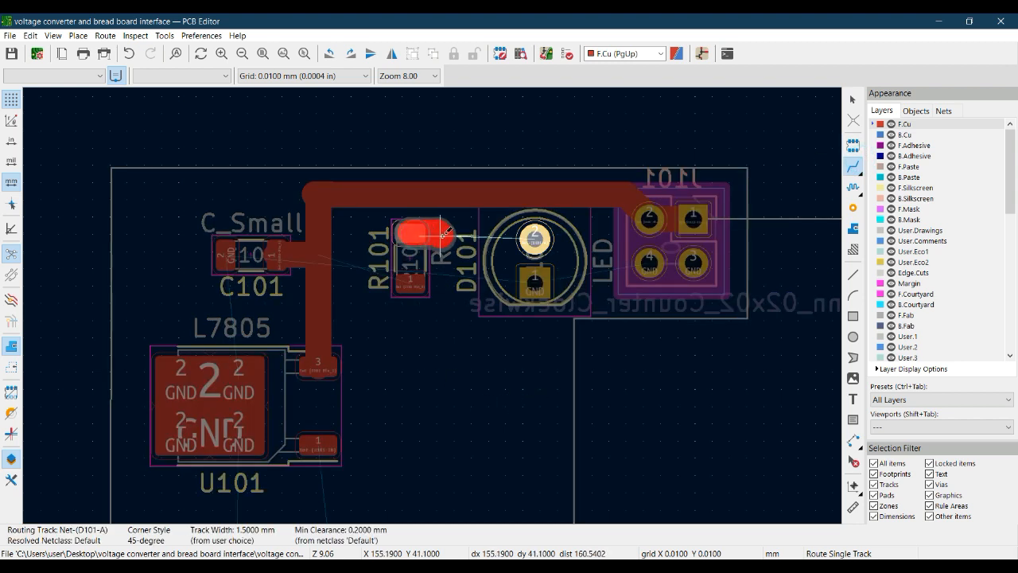
left_click(536, 235)
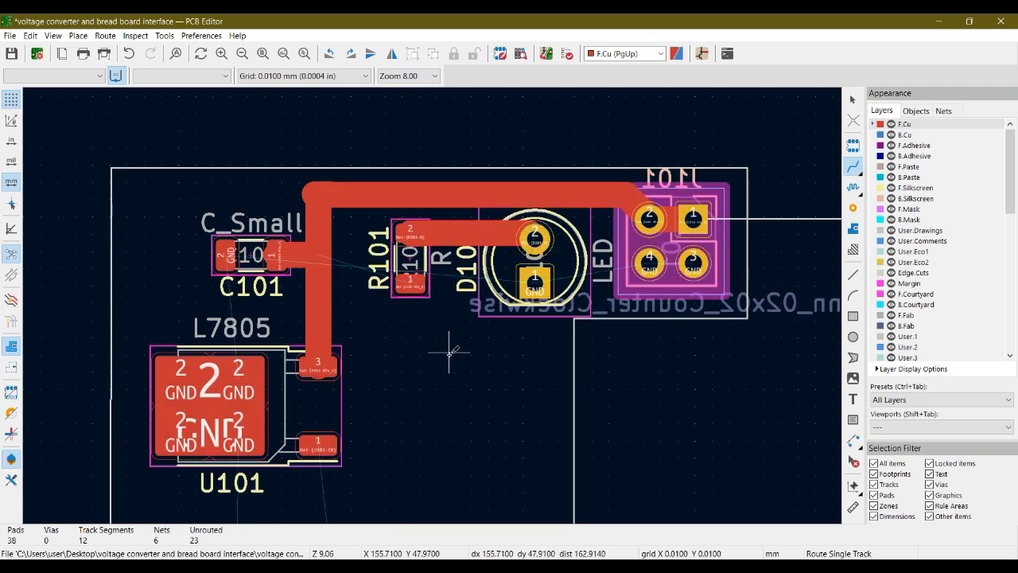
middle_click_drag(402, 385, 461, 356)
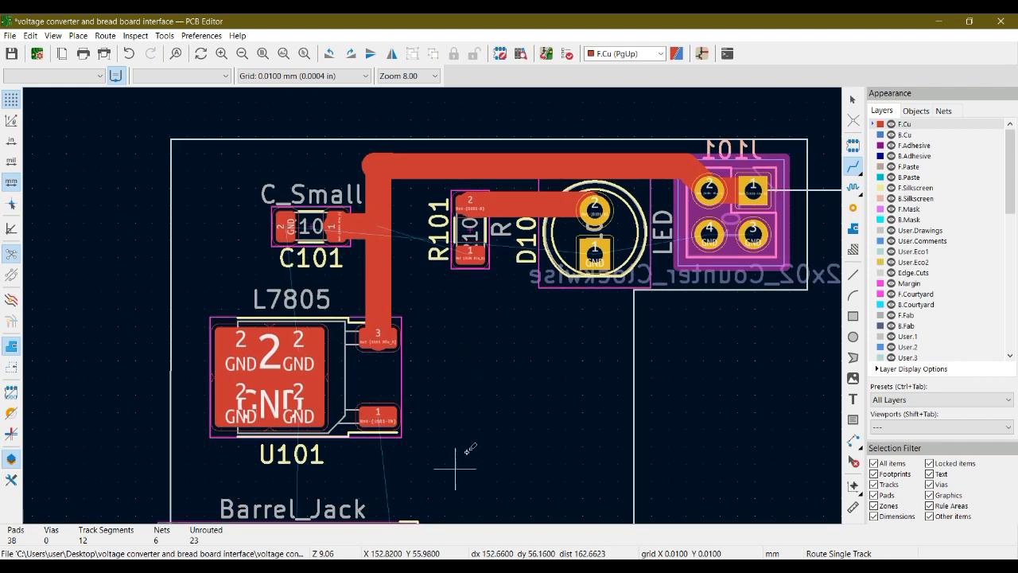
Route a 1.5 mm F.Cu track from U101 pad 1 sideways, down past the barrel jack's corner and back to J102 pad 1.
middle_click_drag(496, 390, 472, 356)
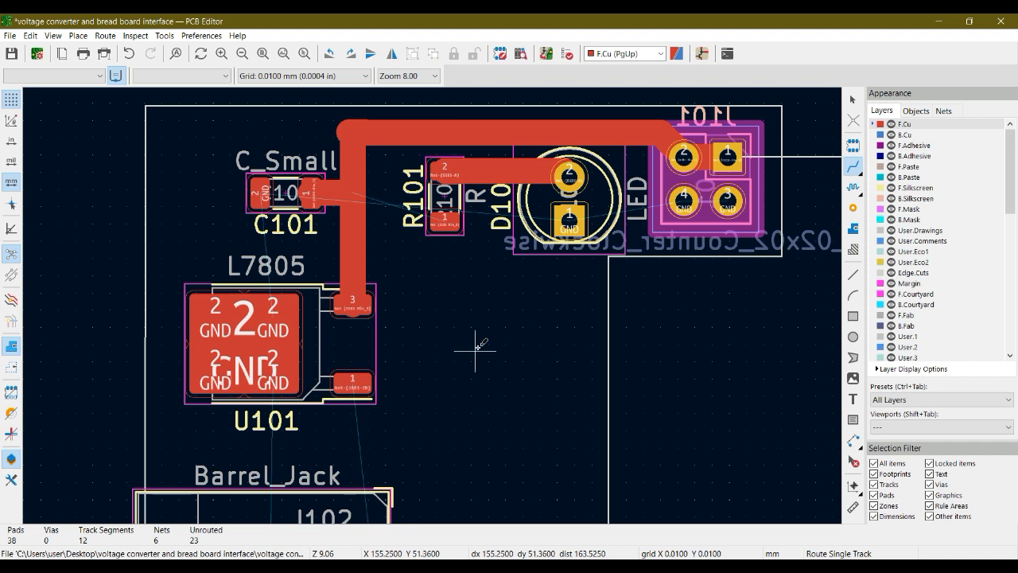
middle_click_drag(470, 363, 500, 228)
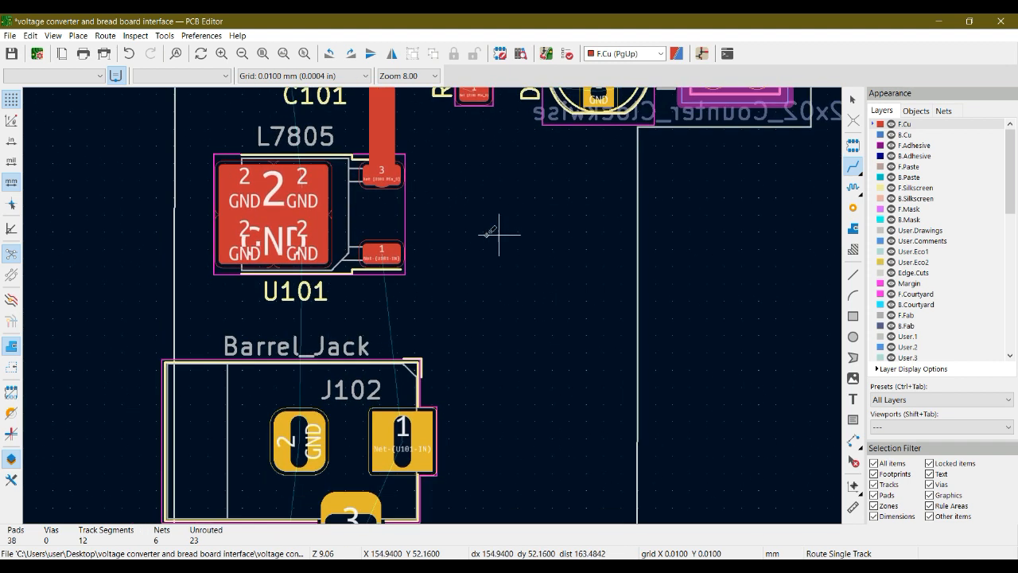
left_click(381, 248)
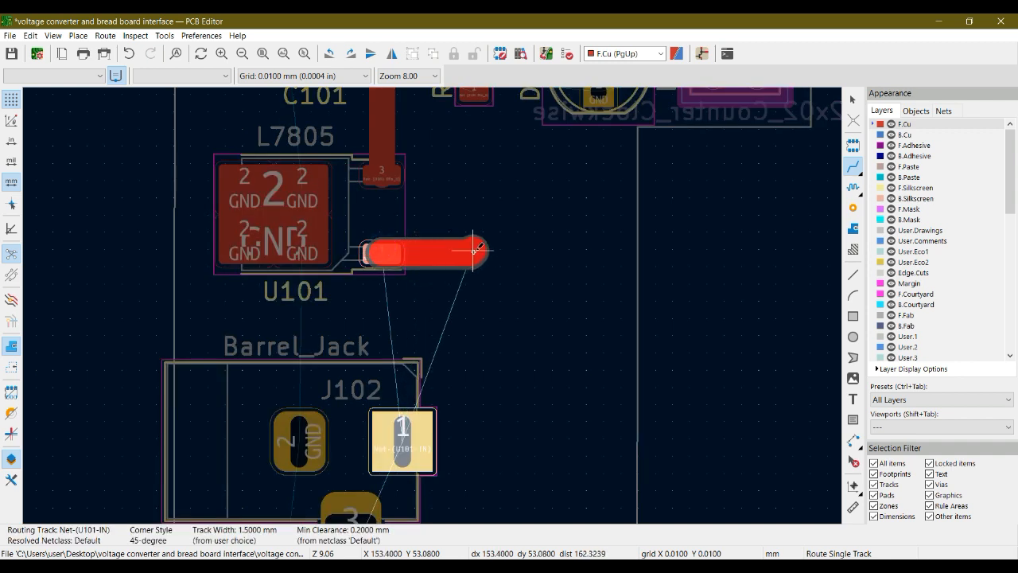
left_click(478, 255)
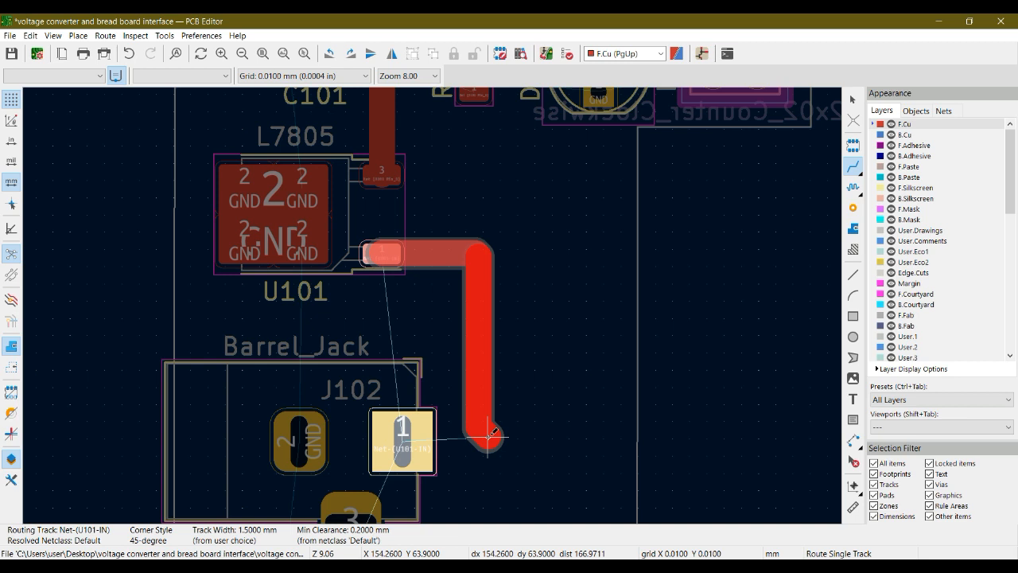
left_click(478, 436)
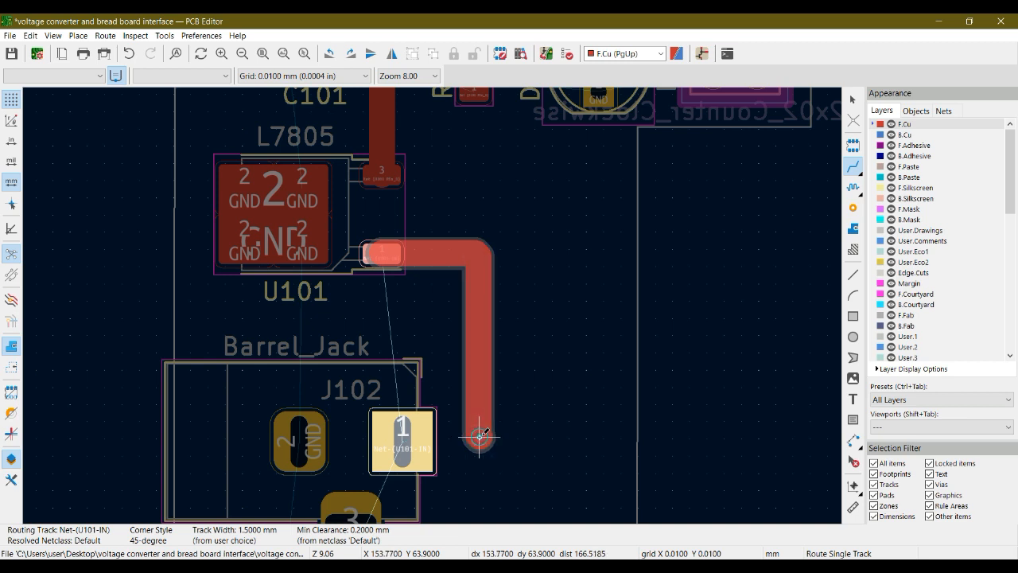
left_click(397, 436)
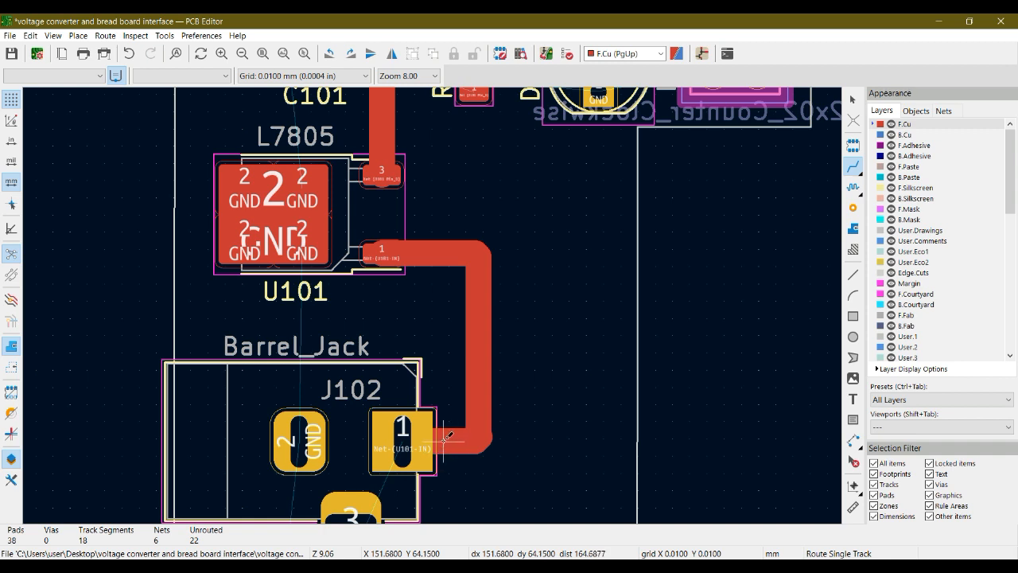
scroll(437, 300, "down", 2)
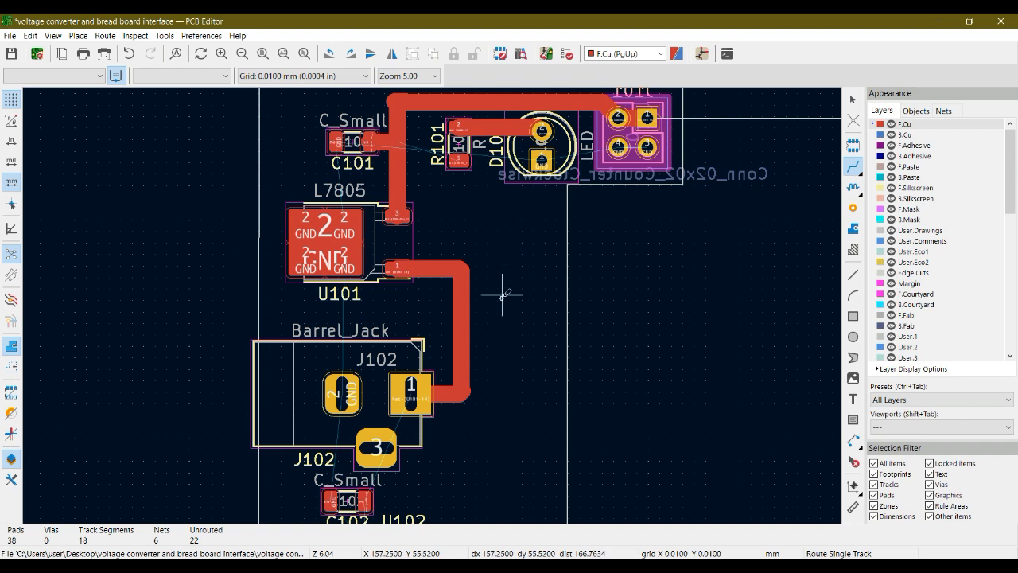
key("Escape")
Try to reshape the track between U101 and J102 by moving its vertical segment and its short segment into J102 pad 1.
left_click(459, 385)
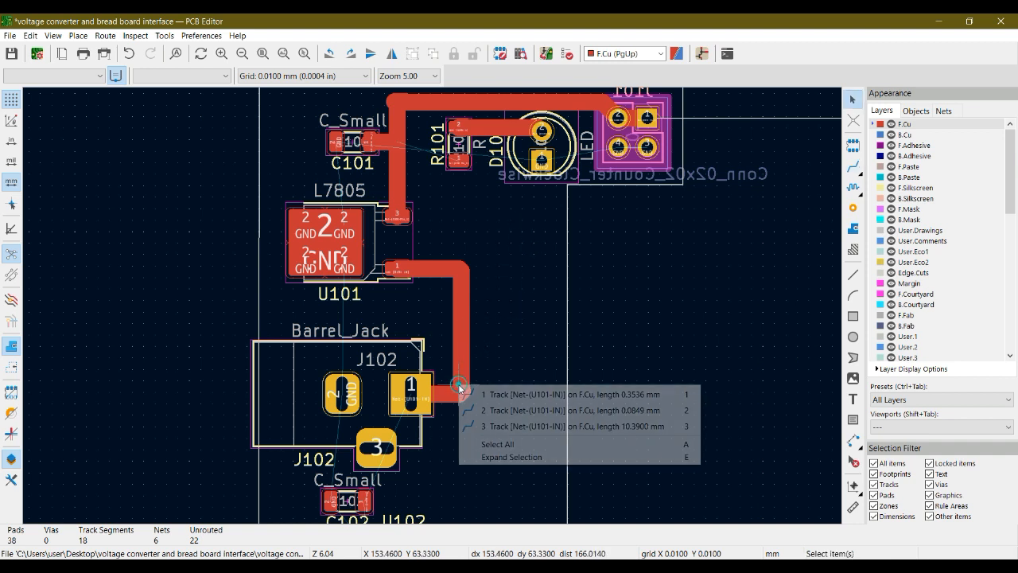
left_click(461, 350)
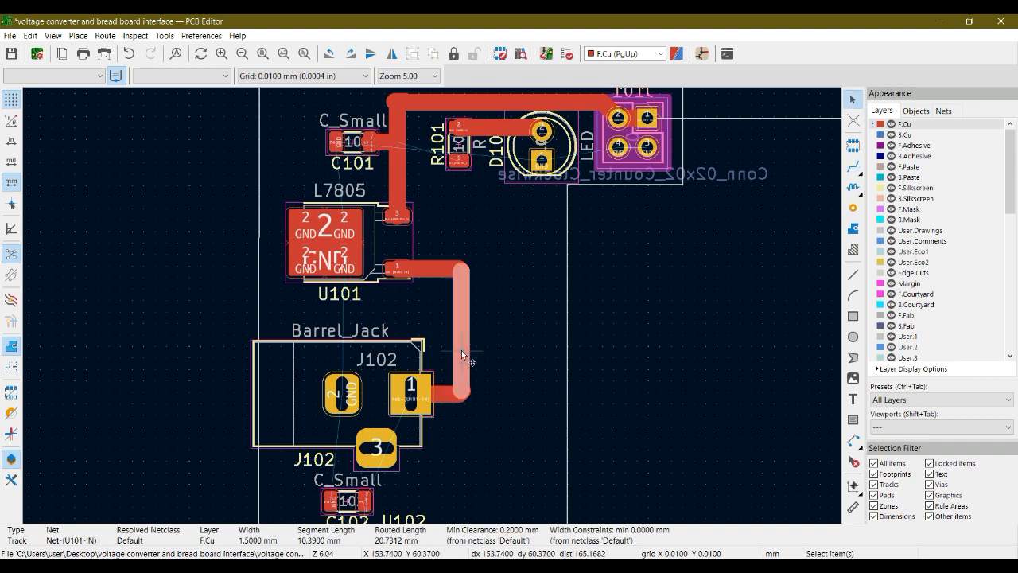
key("g")
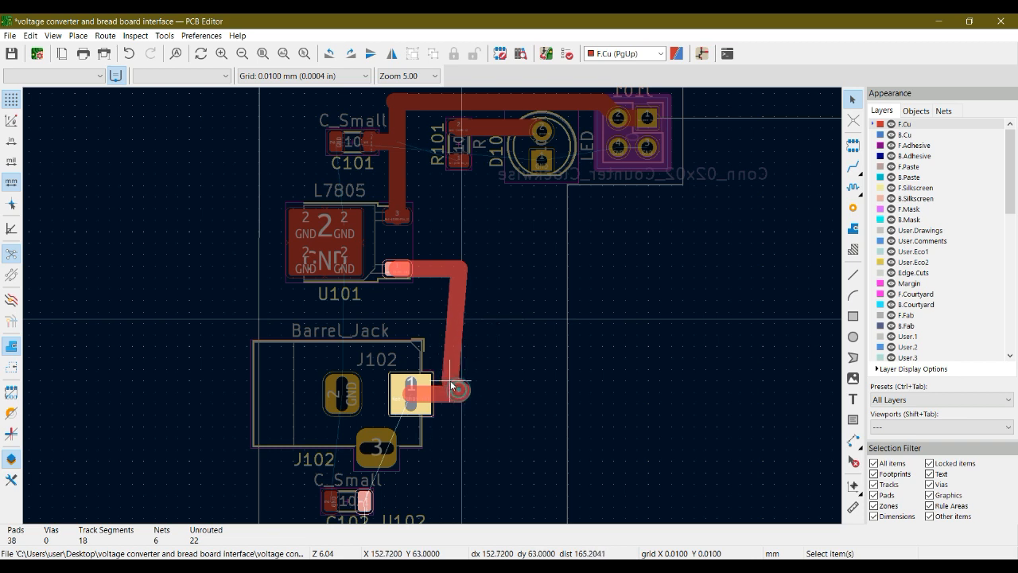
left_click(471, 392)
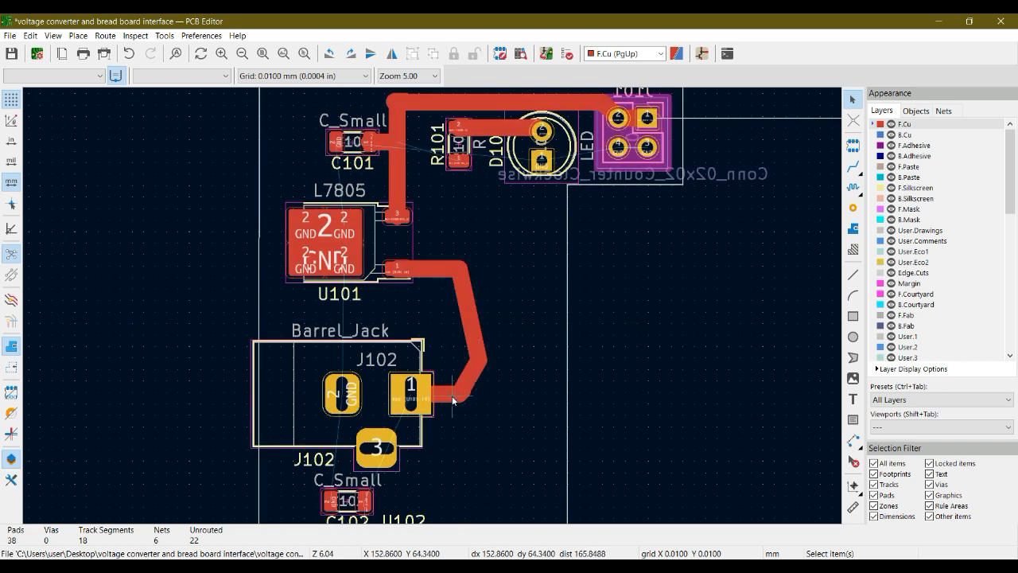
left_click(452, 395)
key("d")
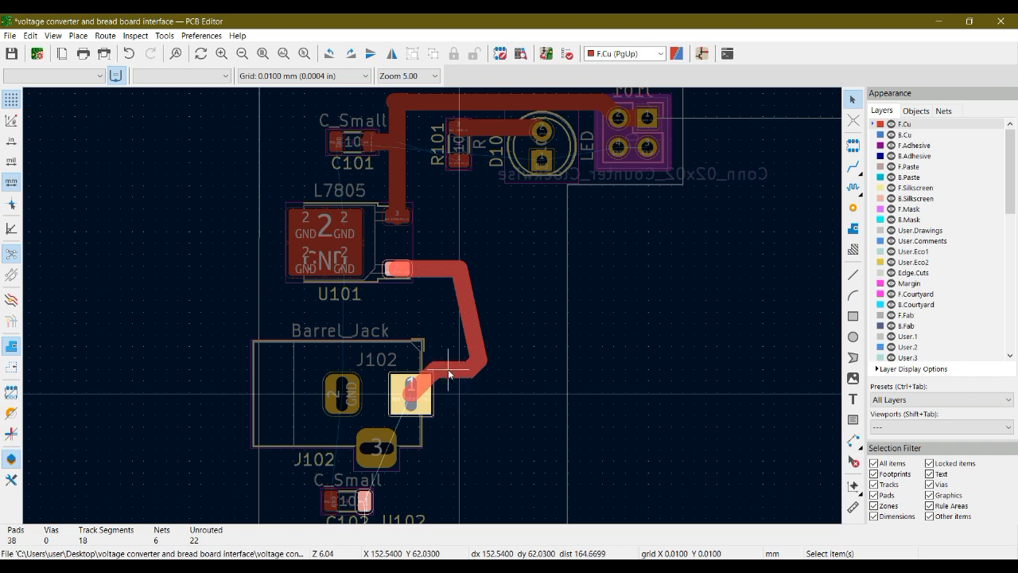
left_click(448, 374)
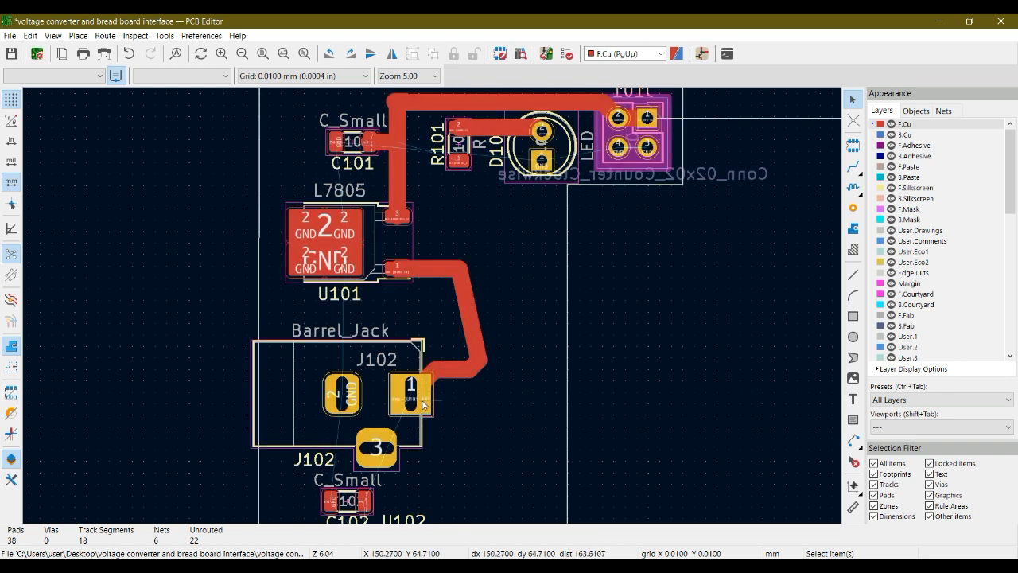
Inspect the reshaped track at J102 pad 1 and undo both segment moves.
scroll(424, 404, "up", 3)
scroll(428, 288, "down", 3)
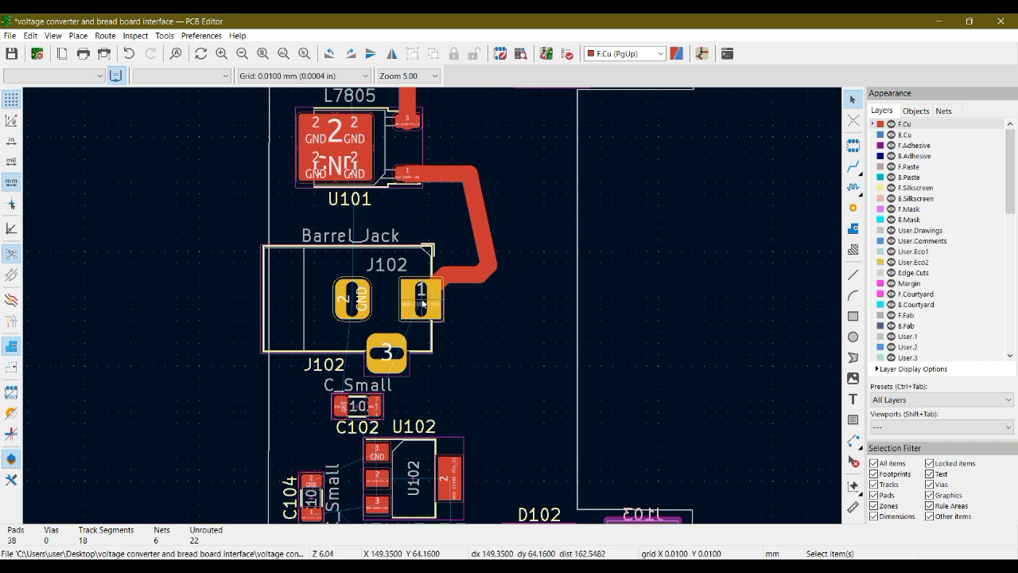
scroll(422, 303, "up", 3)
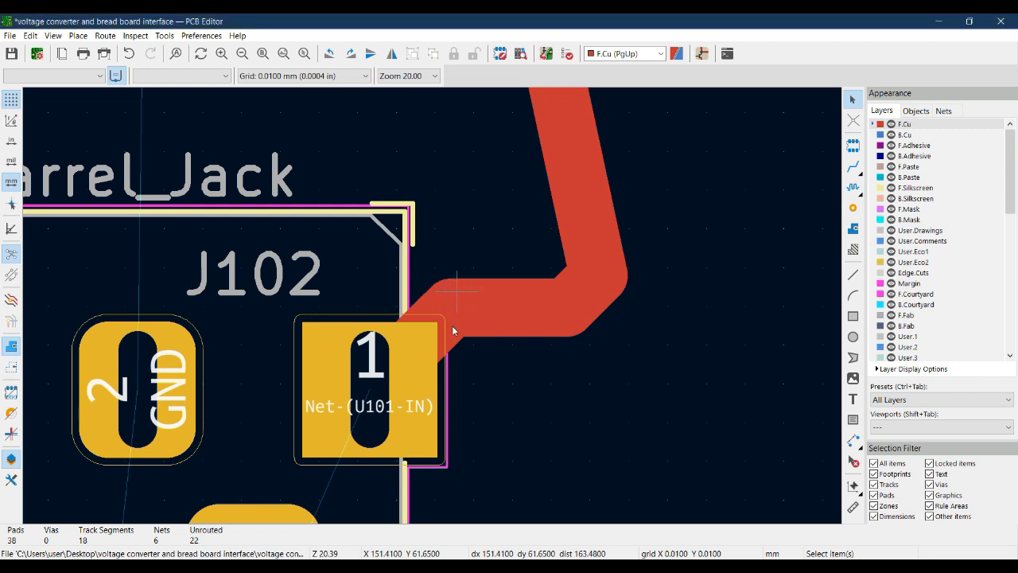
left_click(453, 328)
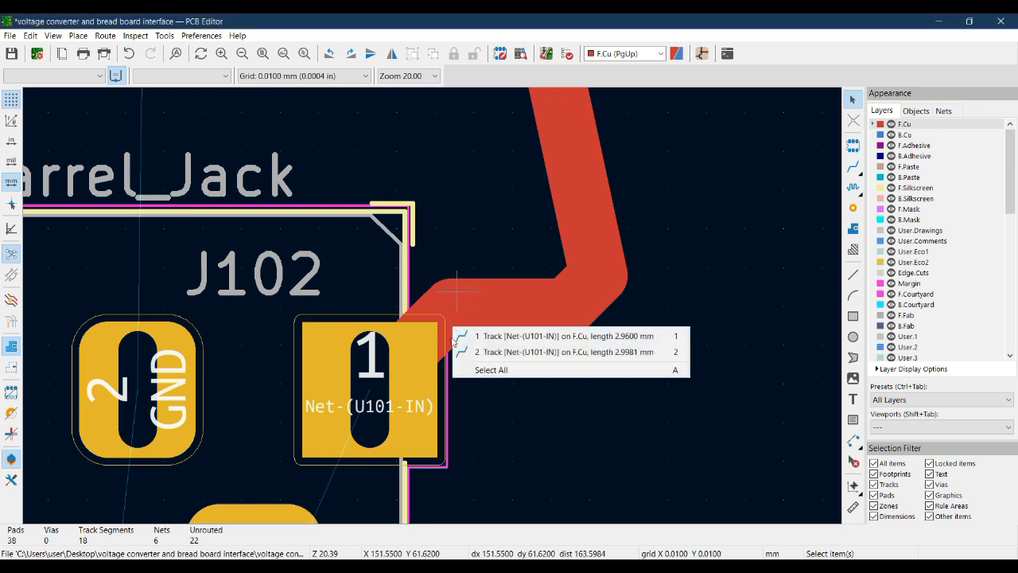
left_click(473, 430)
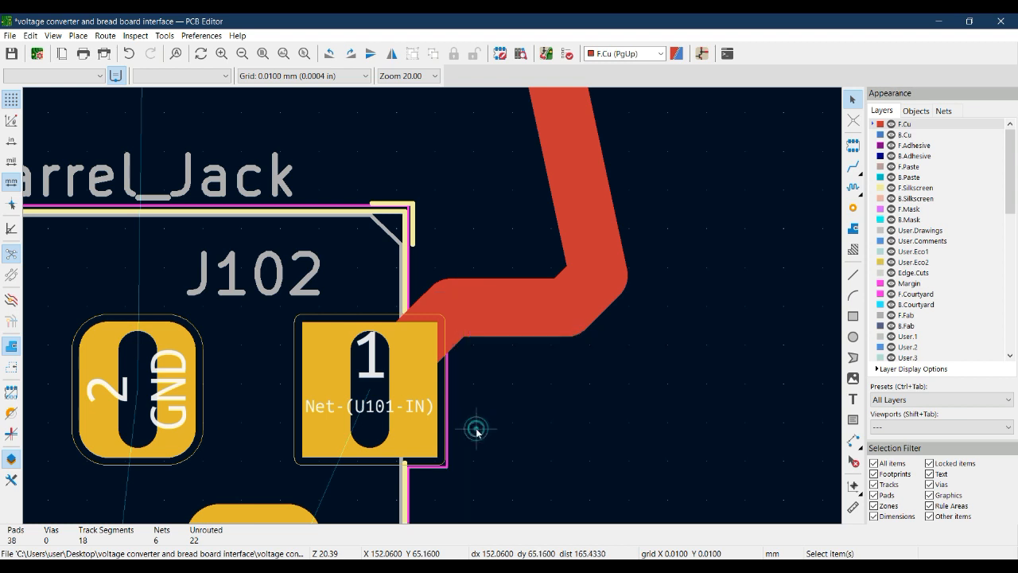
left_click(459, 292)
left_click(450, 215)
scroll(432, 305, "down", 5)
key("ctrl+z")
key("ctrl+z")
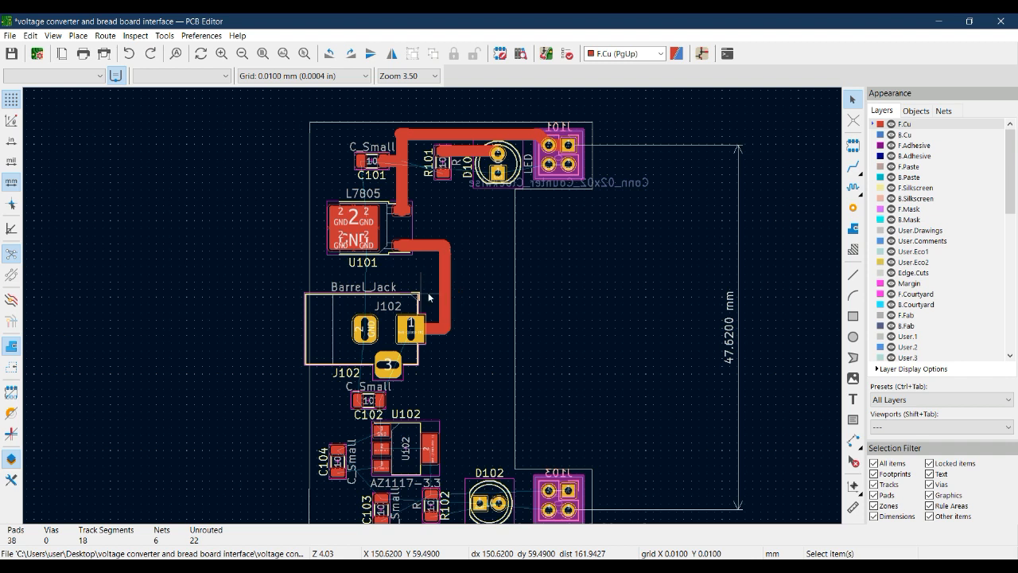
Route a 1.5 mm F.Cu track from the track corner beside J102 pad 1 straight down and across to C102 pad 1.
middle_click_drag(478, 350, 508, 353)
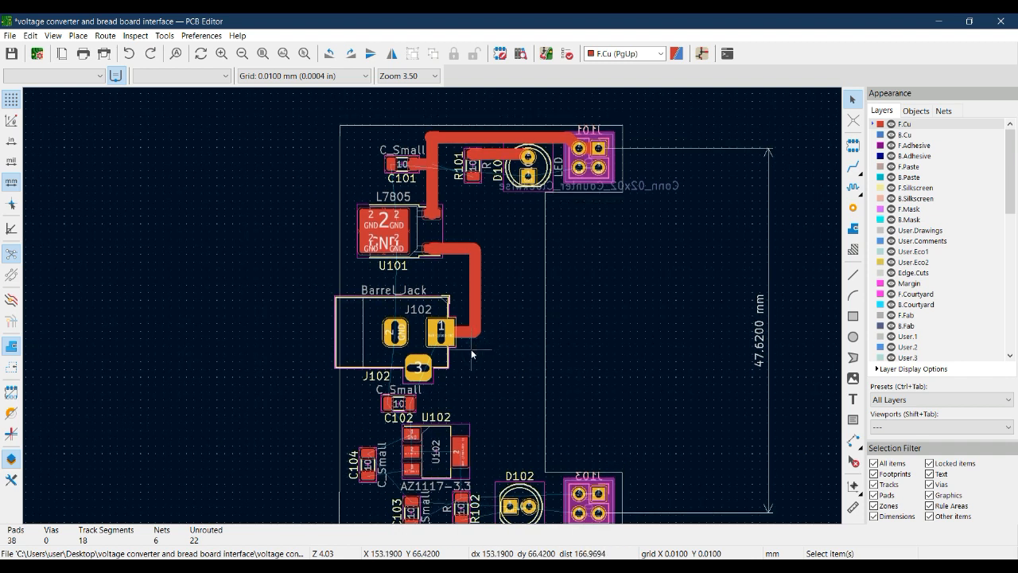
scroll(458, 350, "up", 2)
scroll(432, 305, "down", 1)
middle_click_drag(458, 326, 550, 322)
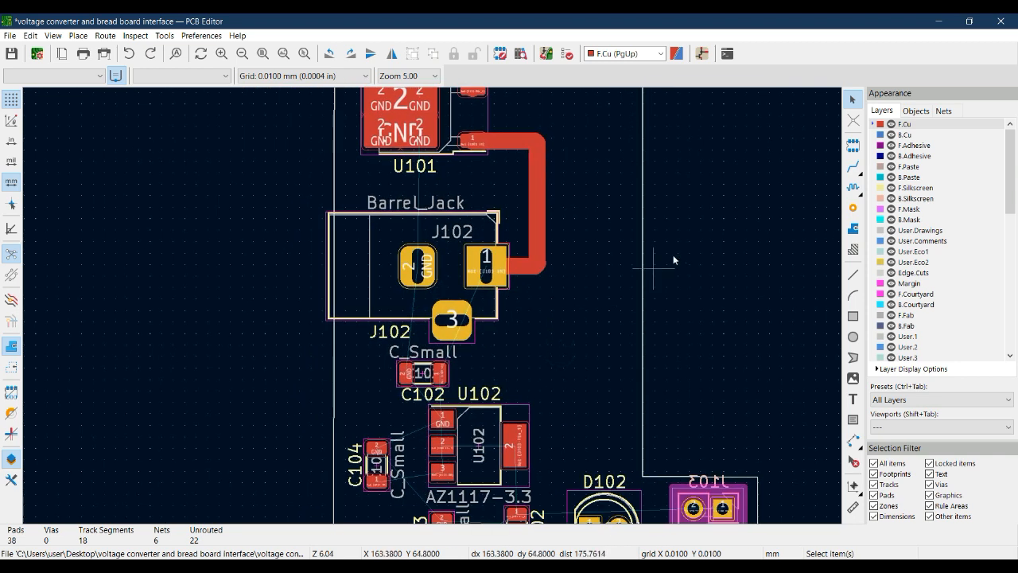
left_click(847, 168)
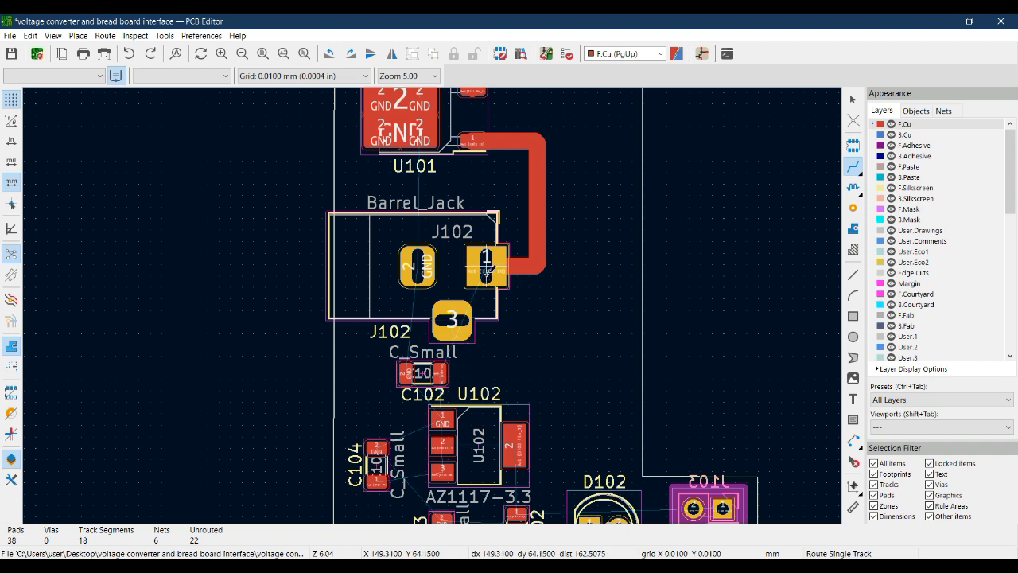
left_click(486, 258)
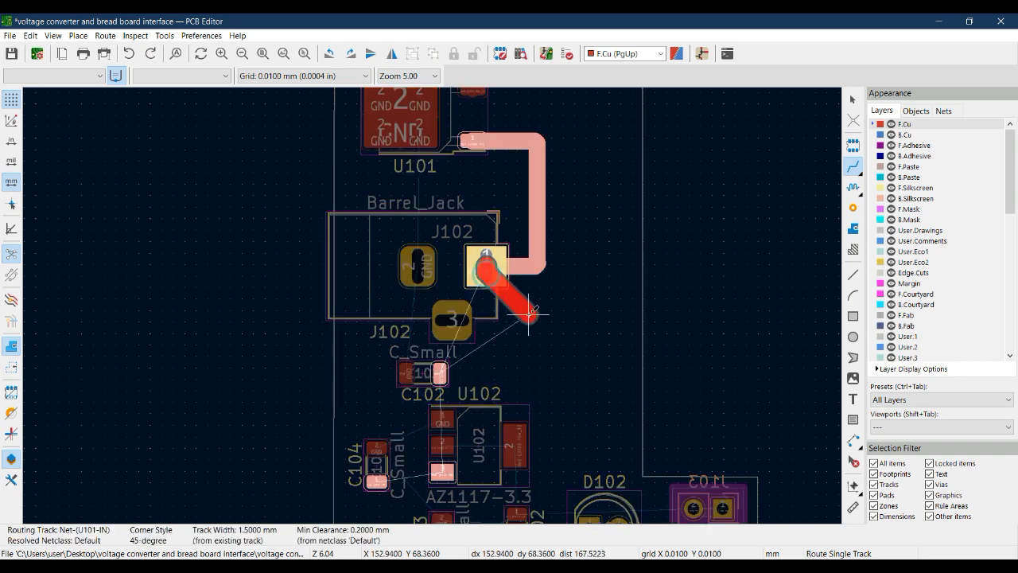
left_click(539, 264)
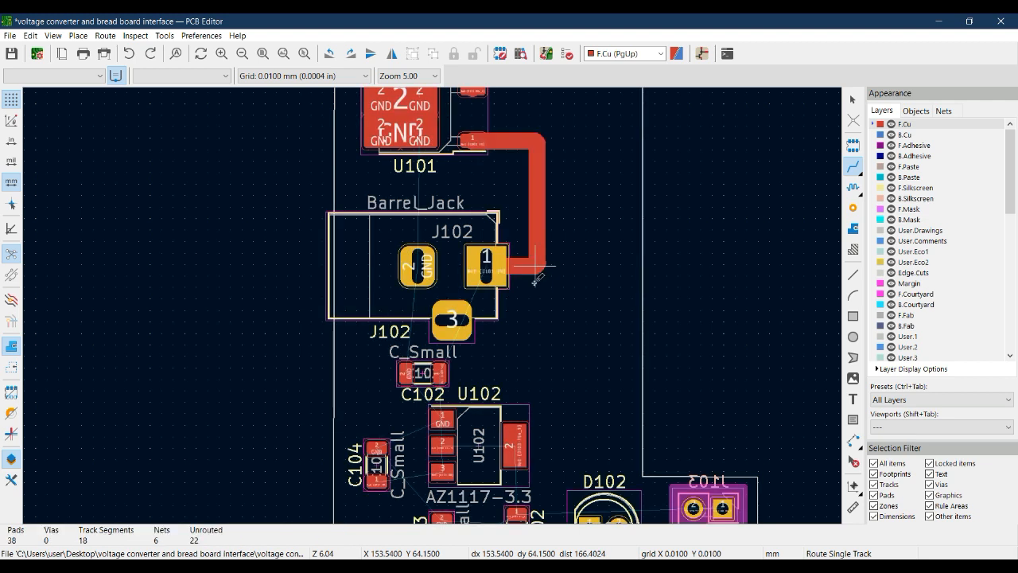
left_click(852, 167)
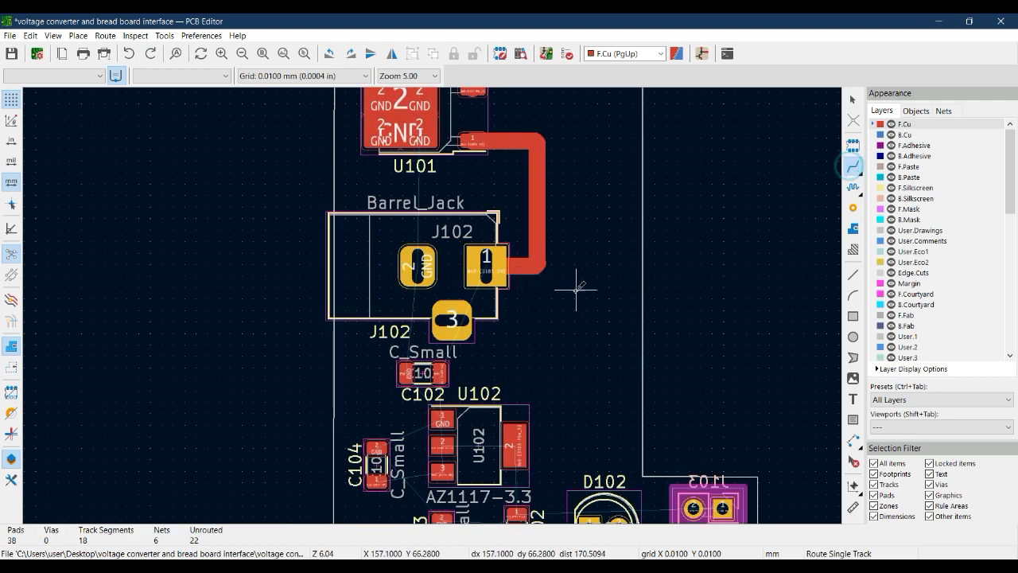
left_click(538, 263)
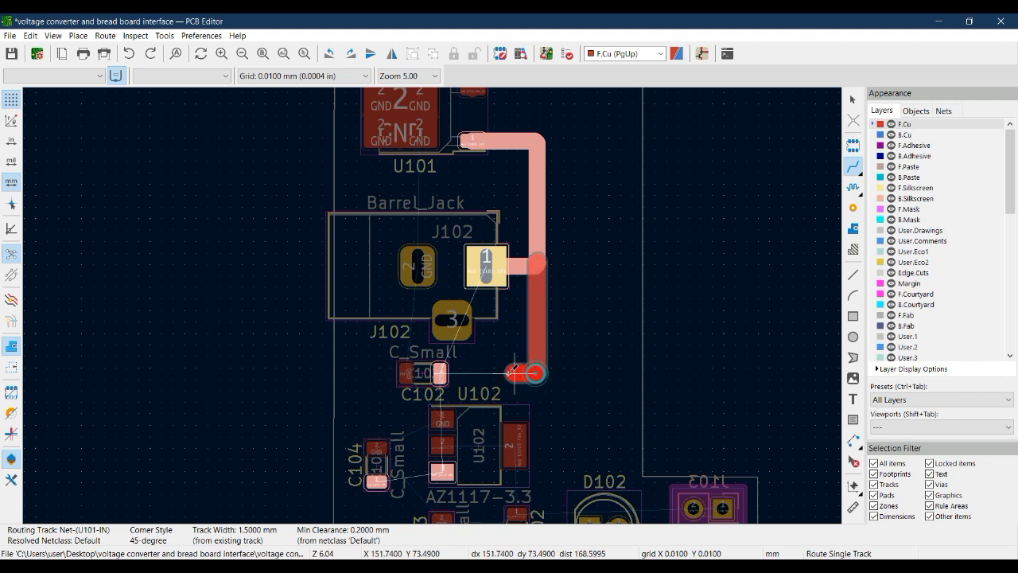
left_click(441, 372)
Route 1.5 mm F.Cu tracks from C104 pad 1 to U102 pad 3 and from C103 pad 1 to R102 pad 1.
middle_click_drag(513, 323, 558, 273)
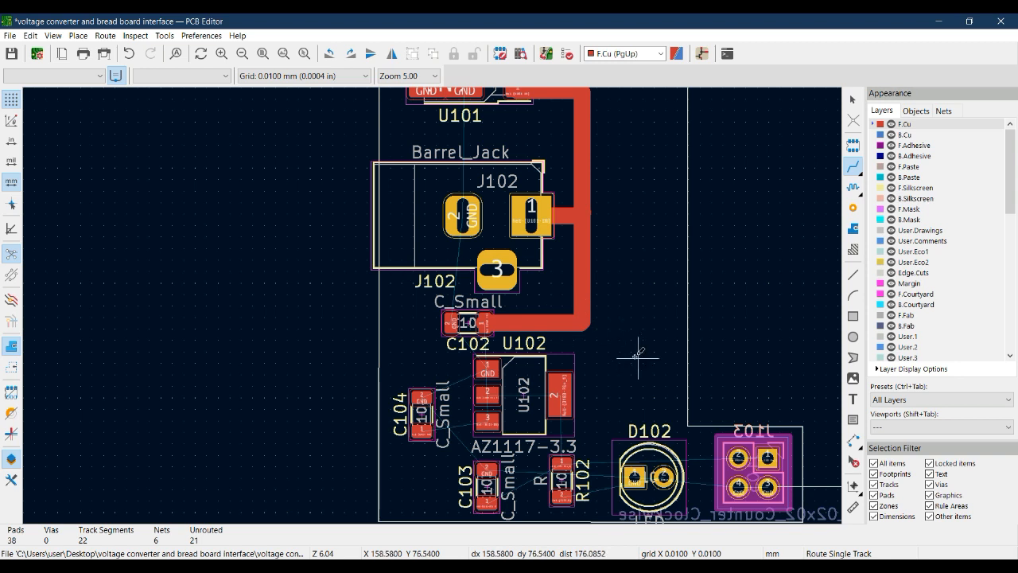
middle_click_drag(648, 345, 594, 313)
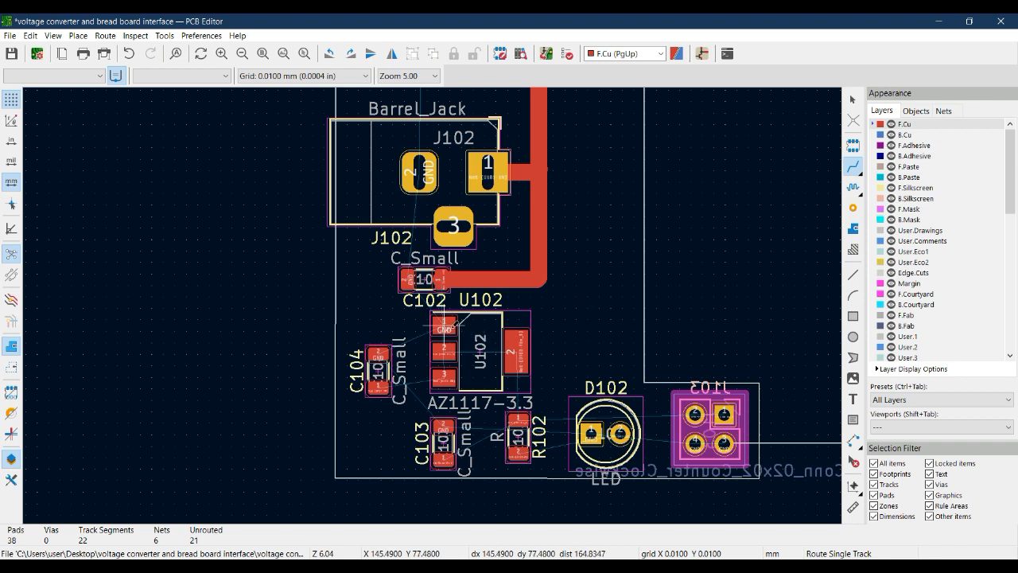
left_click(385, 386)
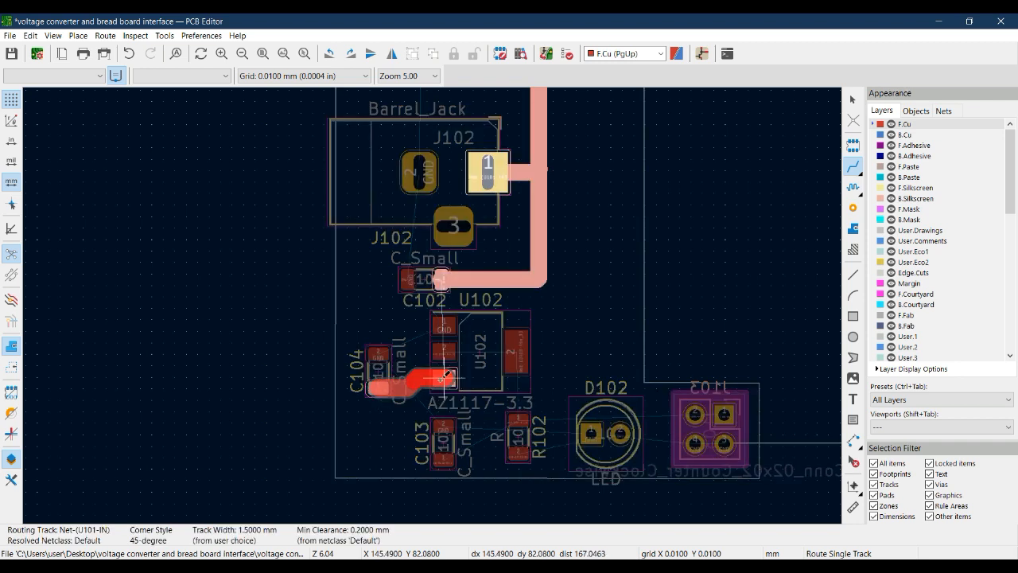
left_click(443, 378)
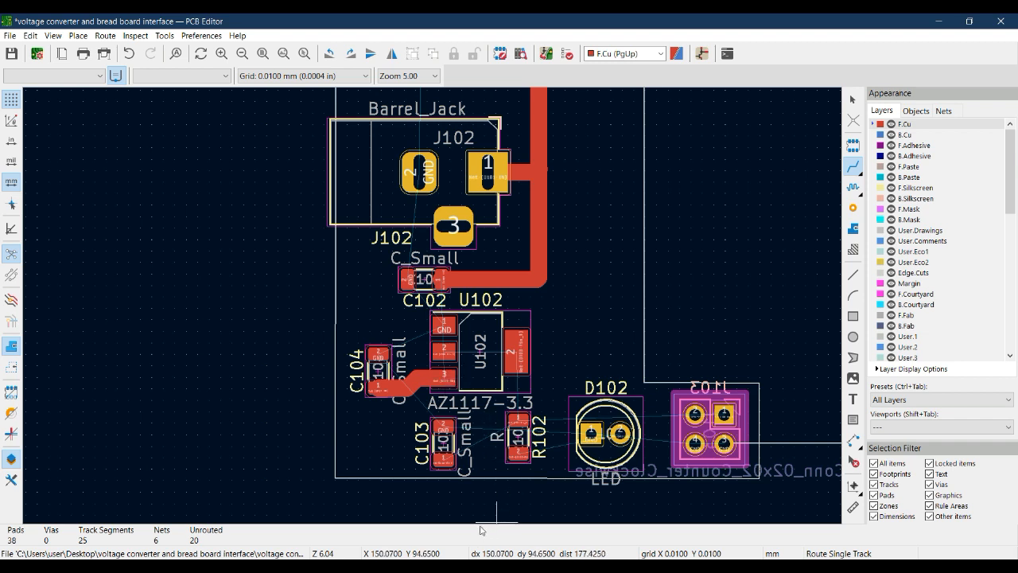
left_click(444, 459)
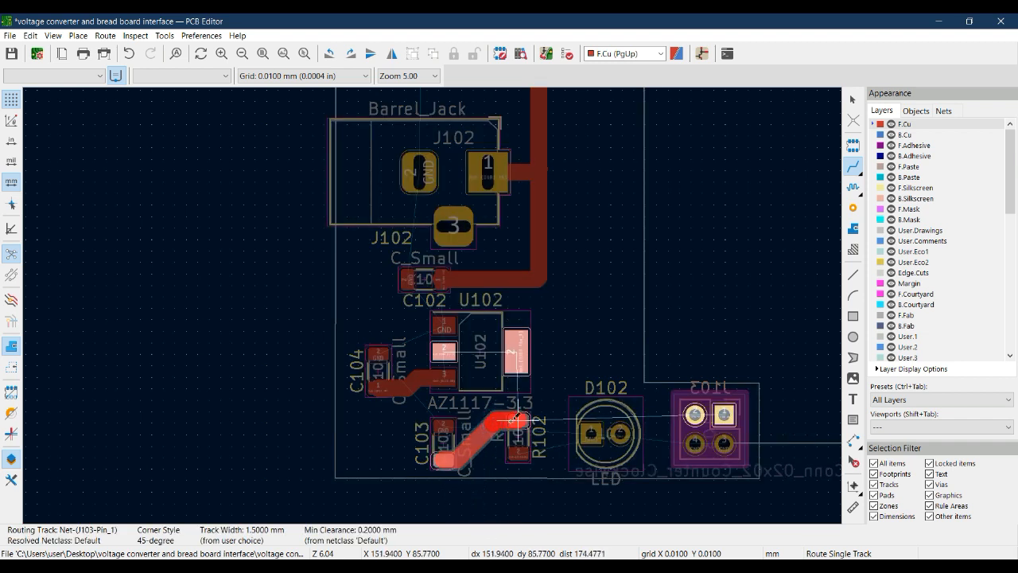
left_click(515, 419)
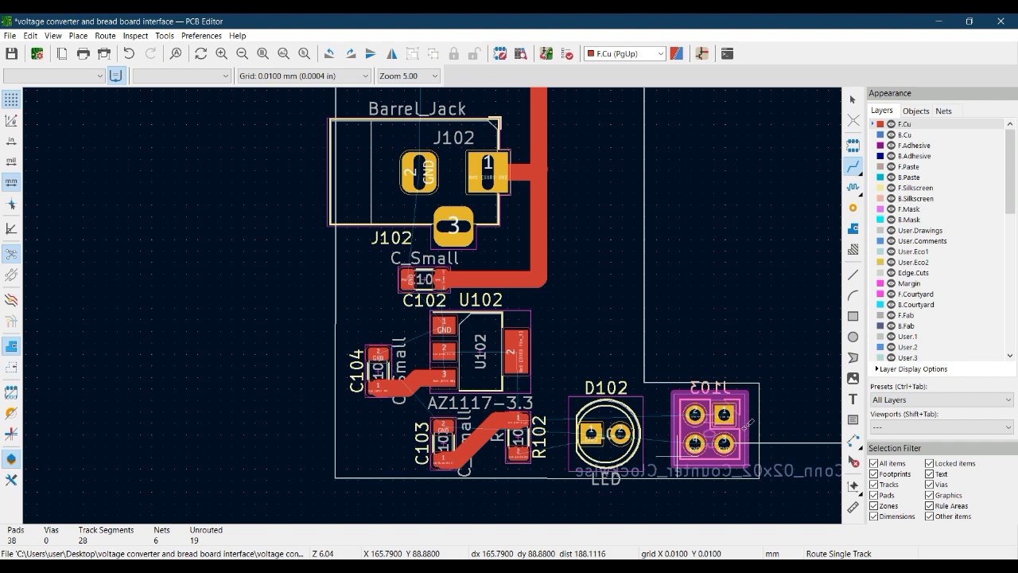
Route a 1.5 mm F.Cu track from J103 pad 1 through pad 2, then above D102 to U102's large pad 2.
scroll(726, 427, "up", 2)
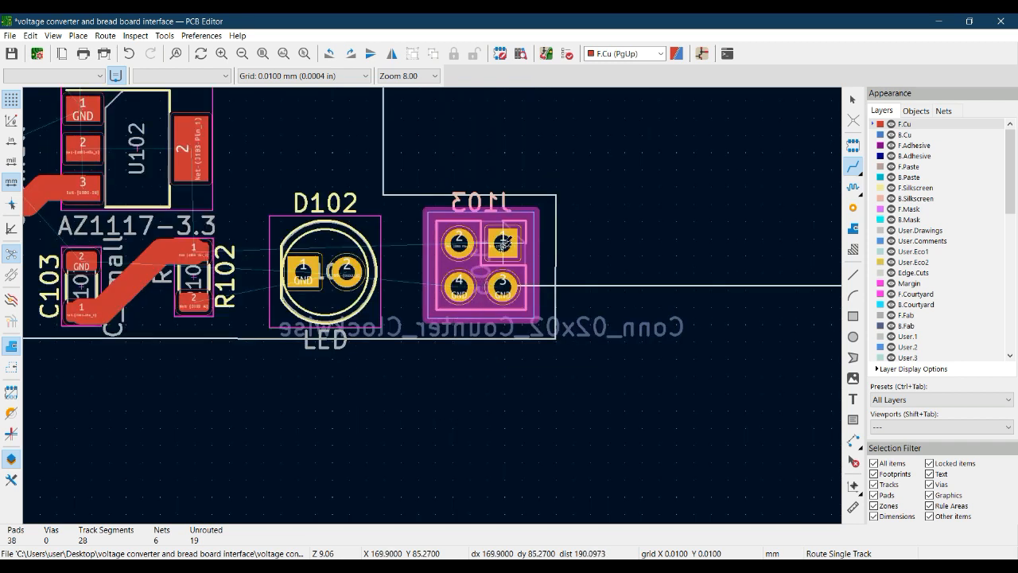
left_click(504, 237)
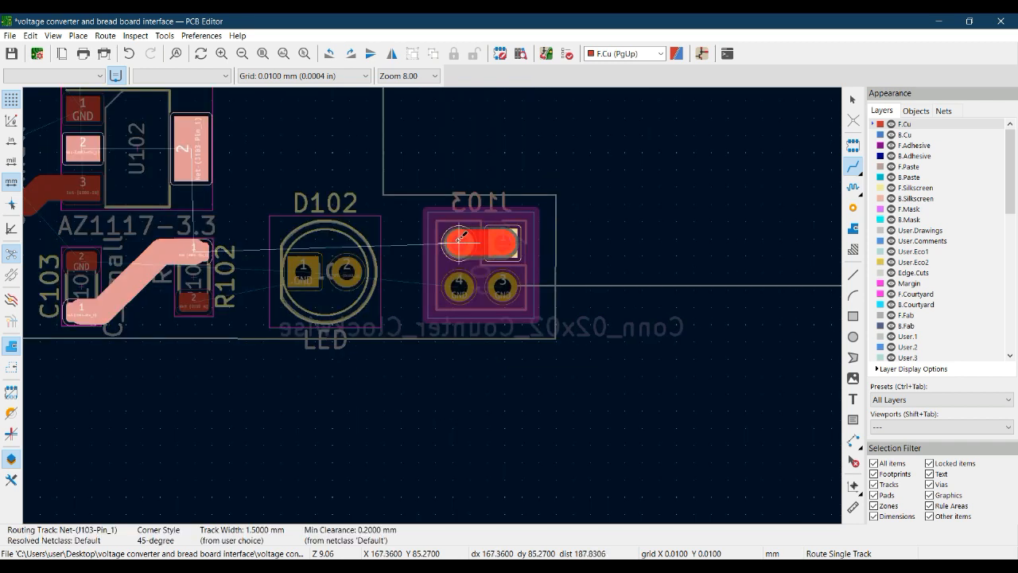
left_click(459, 237)
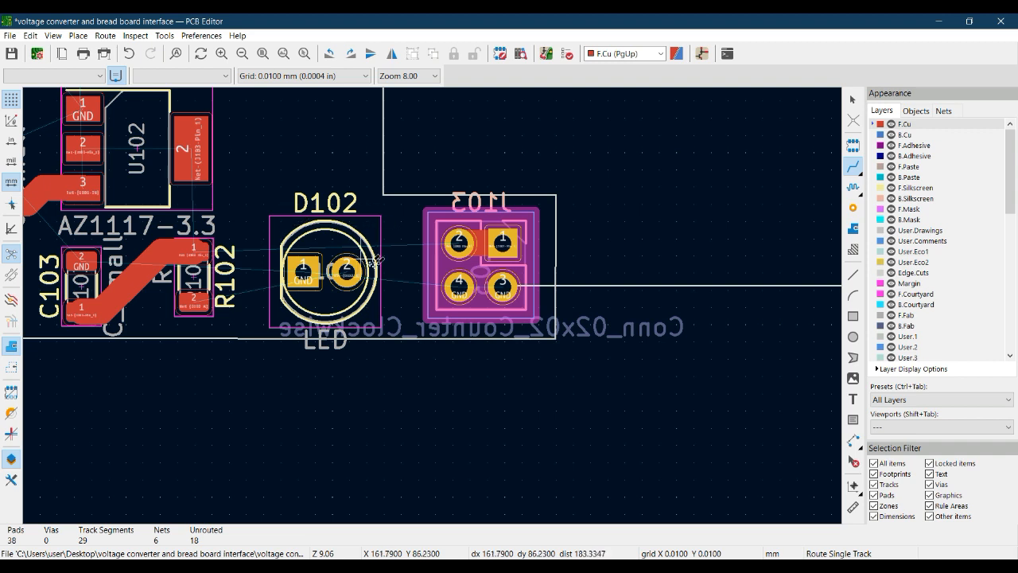
left_click(460, 238)
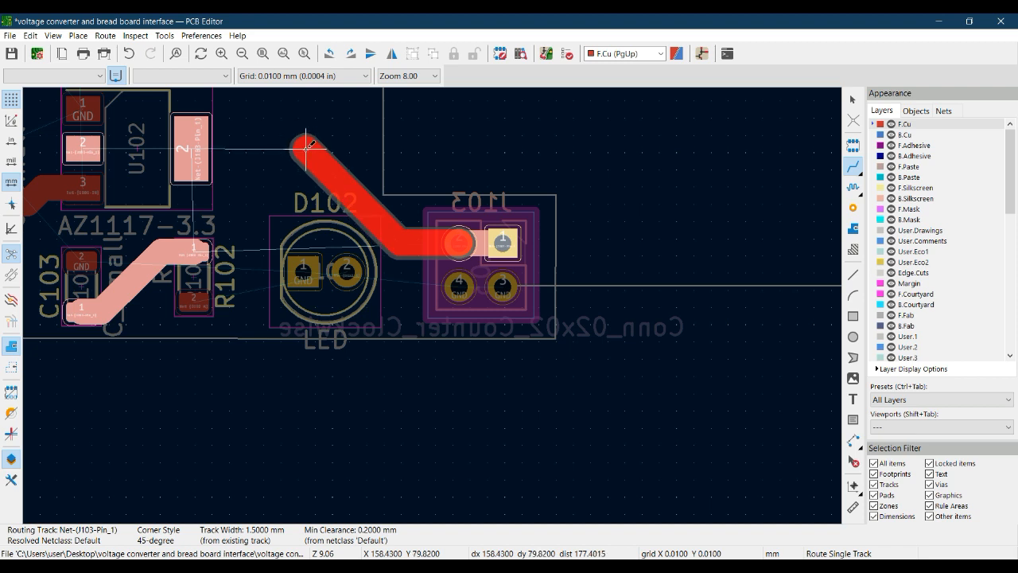
left_click(307, 146)
left_click(201, 135)
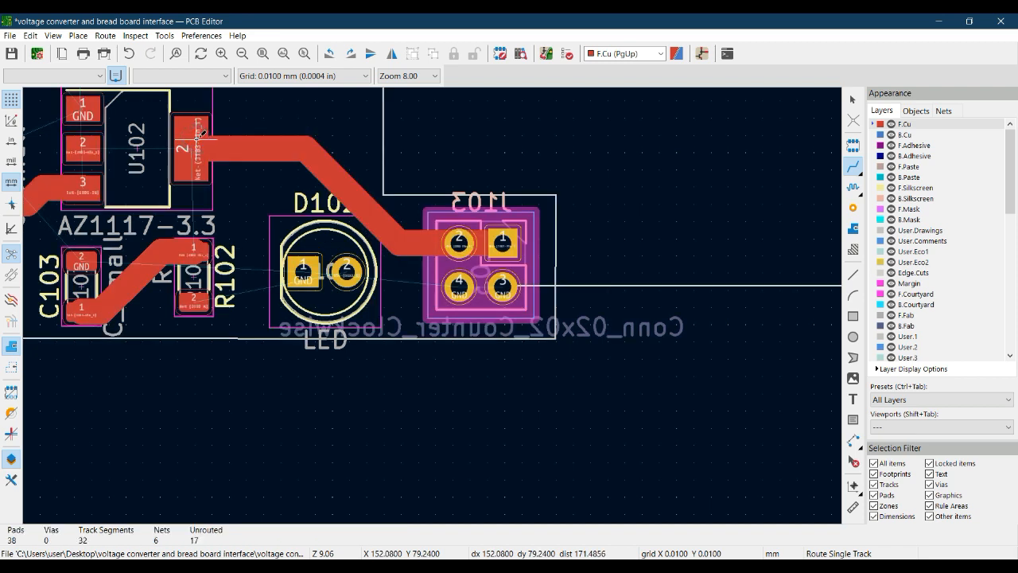
Route 1.5 mm F.Cu tracks from U102's large pad 2 down to R102 pad 1 and from R102 pad 2 under D102 to its pad 2.
middle_click_drag(273, 310, 405, 325)
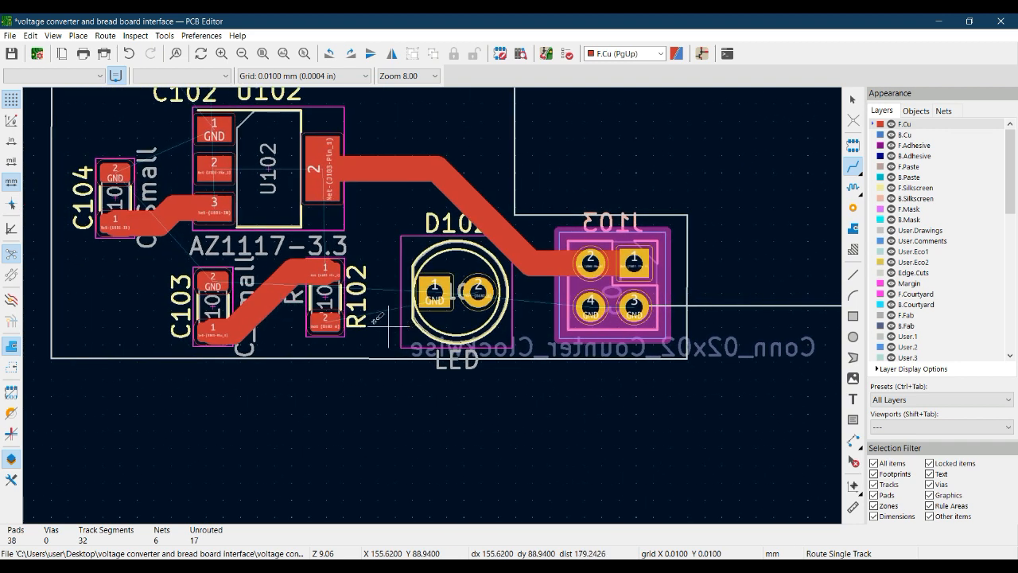
left_click(331, 164)
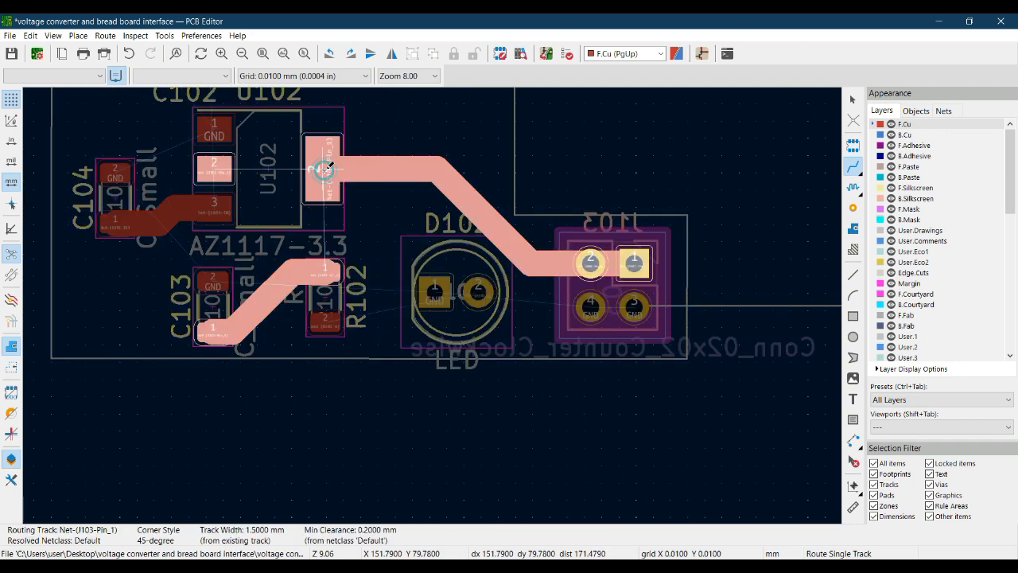
left_click(324, 256)
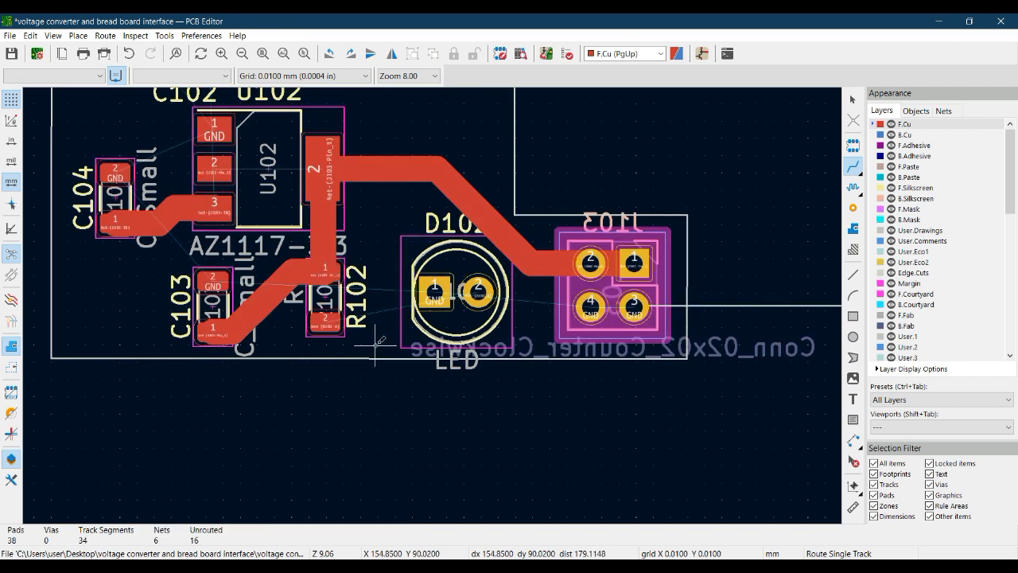
left_click(329, 316)
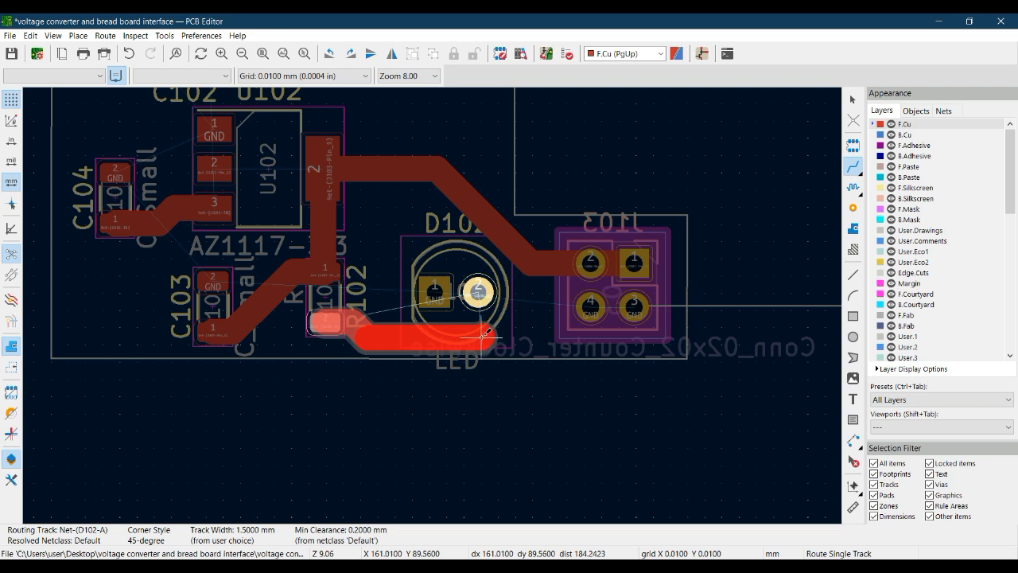
left_click(479, 295)
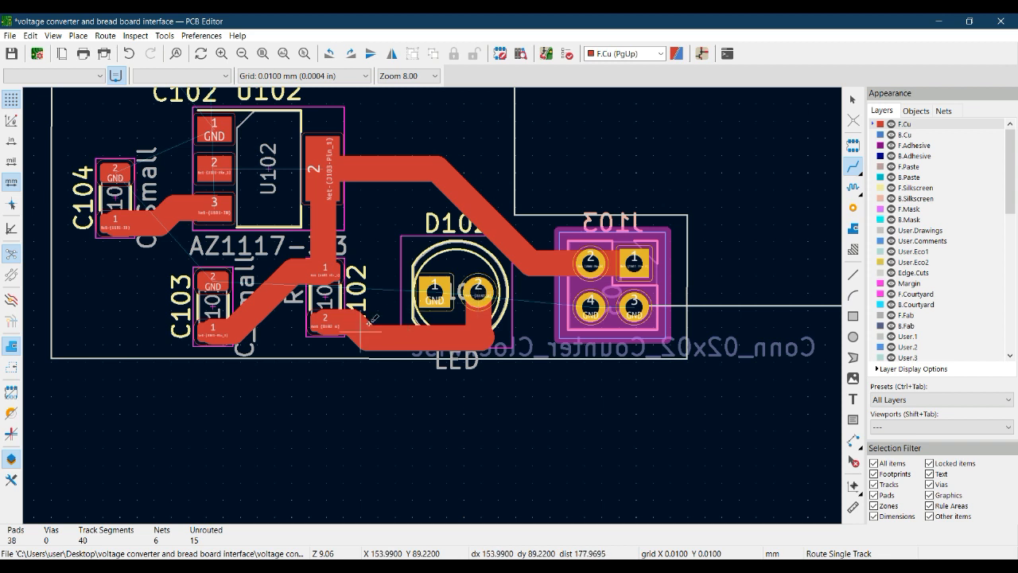
Route a 1.5 mm F.Cu track from R101 pad 1 straight across to the vertical track above U101 pad 3.
middle_click_drag(385, 225, 457, 326)
middle_click_drag(491, 193, 469, 264)
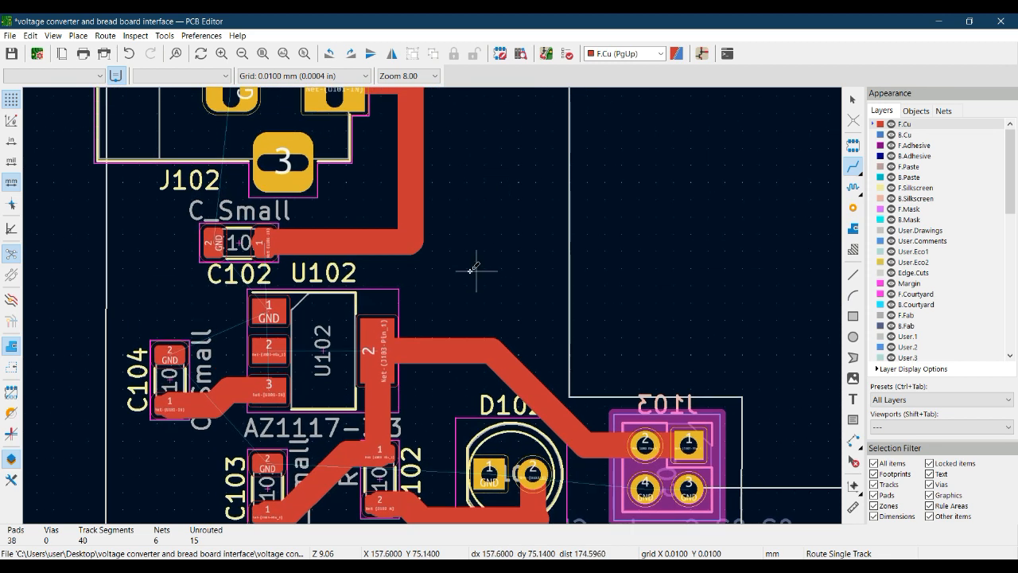
middle_click_drag(506, 204, 522, 350)
scroll(510, 304, "down", 1)
middle_click_drag(418, 223, 448, 436)
middle_click_drag(448, 298, 418, 357)
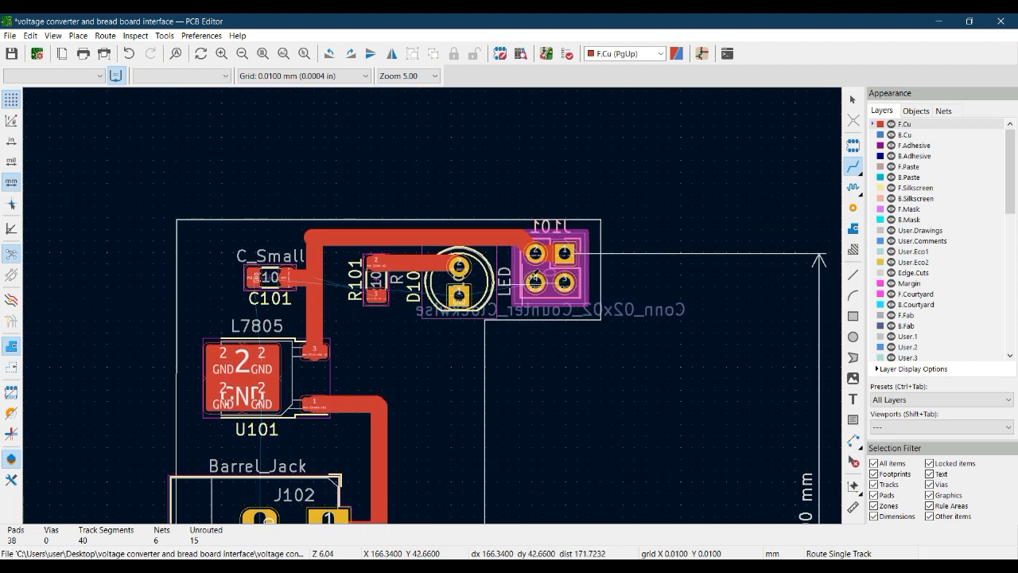
scroll(522, 285, "up", 2)
middle_click_drag(235, 390, 452, 305)
middle_click_drag(308, 310, 459, 315)
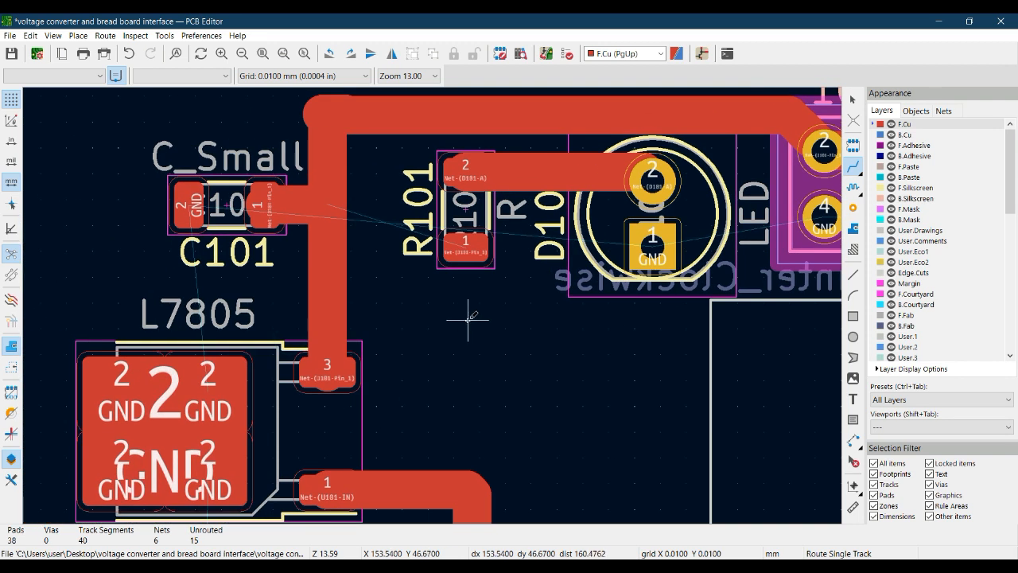
left_click(467, 241)
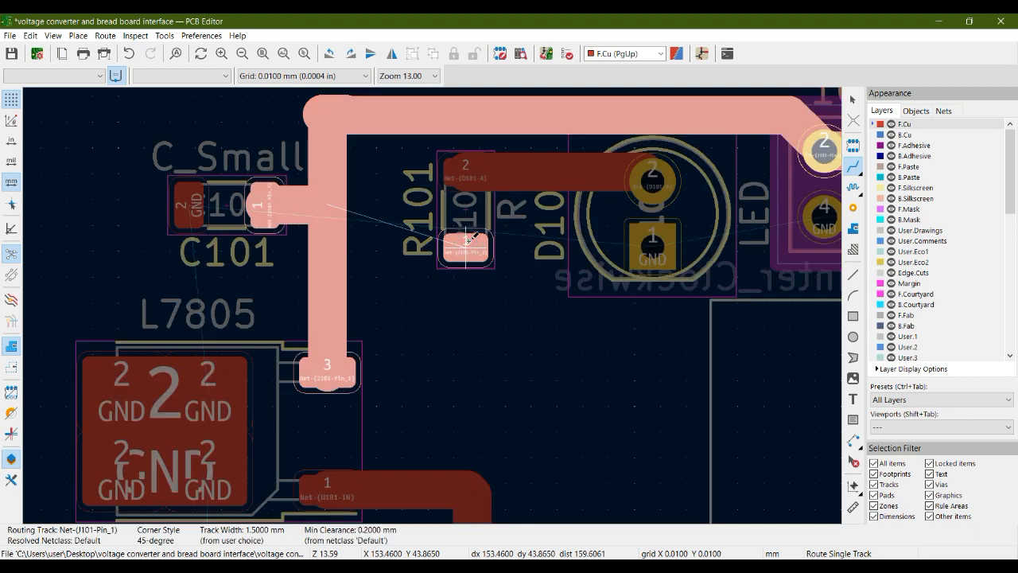
left_click(328, 247)
scroll(328, 248, "down", 1)
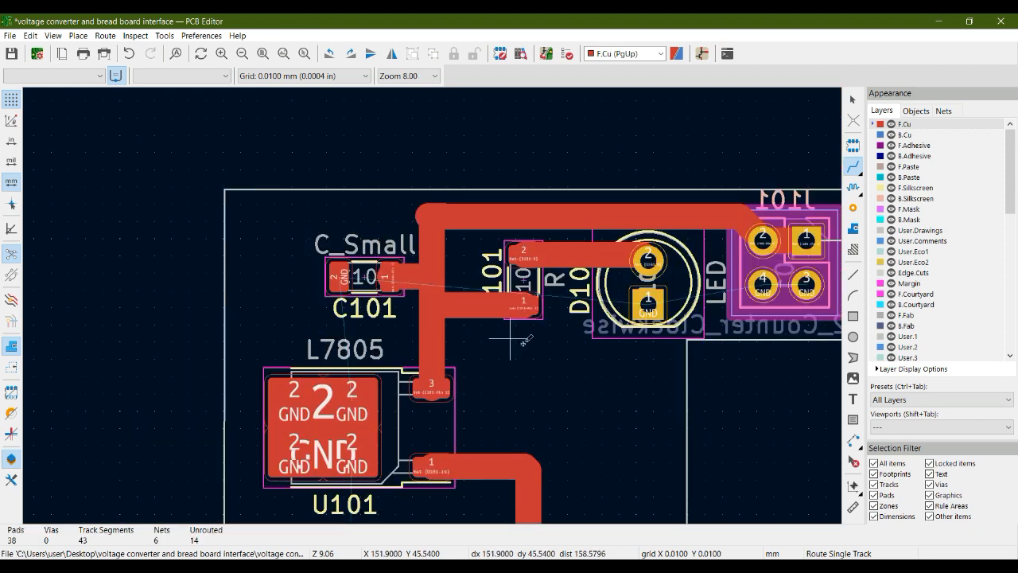
Route a straight 1.5 mm F.Cu track across U102 from its small pad 2 to its large pad 2.
middle_click_drag(569, 359, 404, 292)
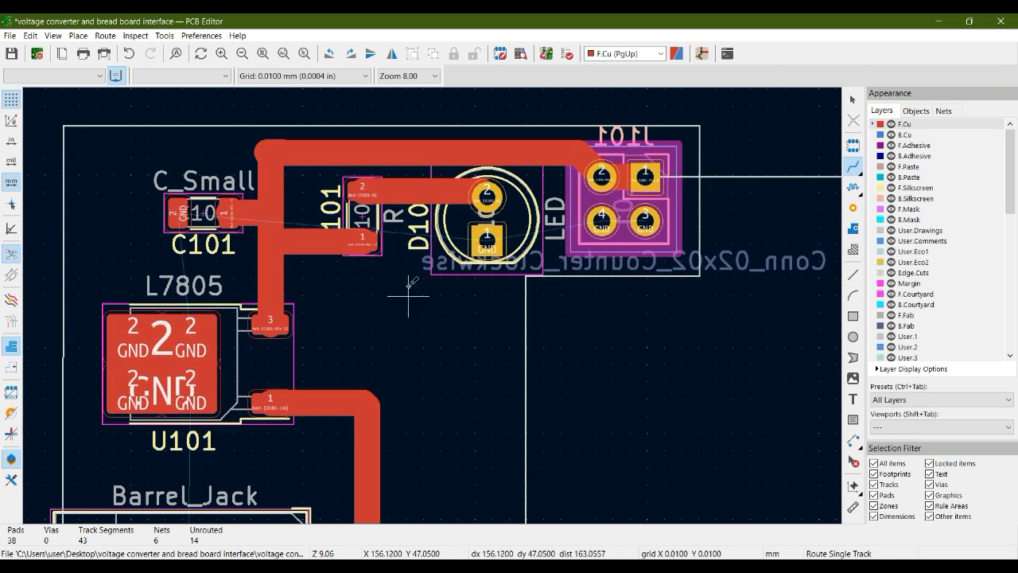
middle_click_drag(299, 360, 390, 193)
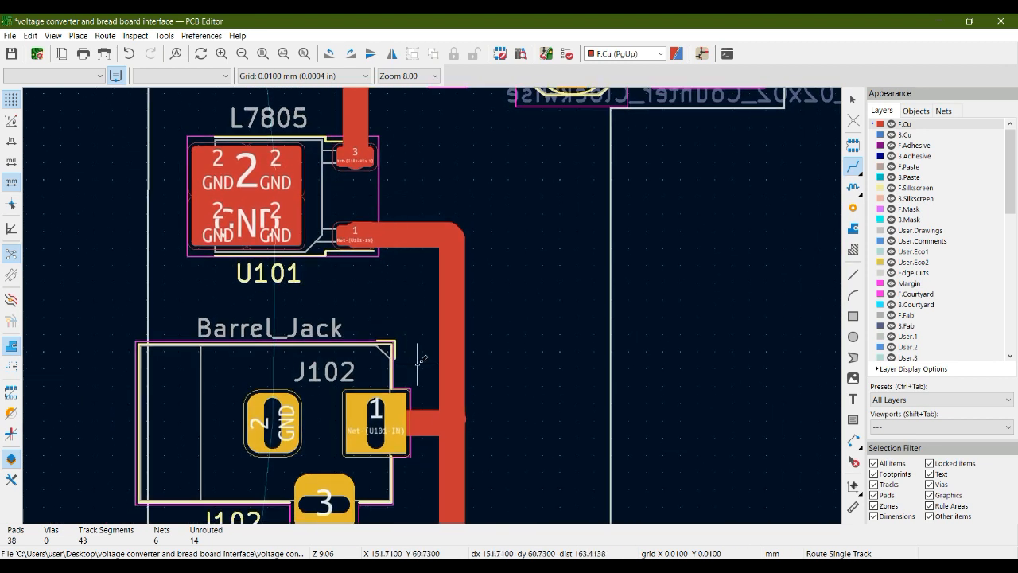
middle_click_drag(417, 361, 398, 238)
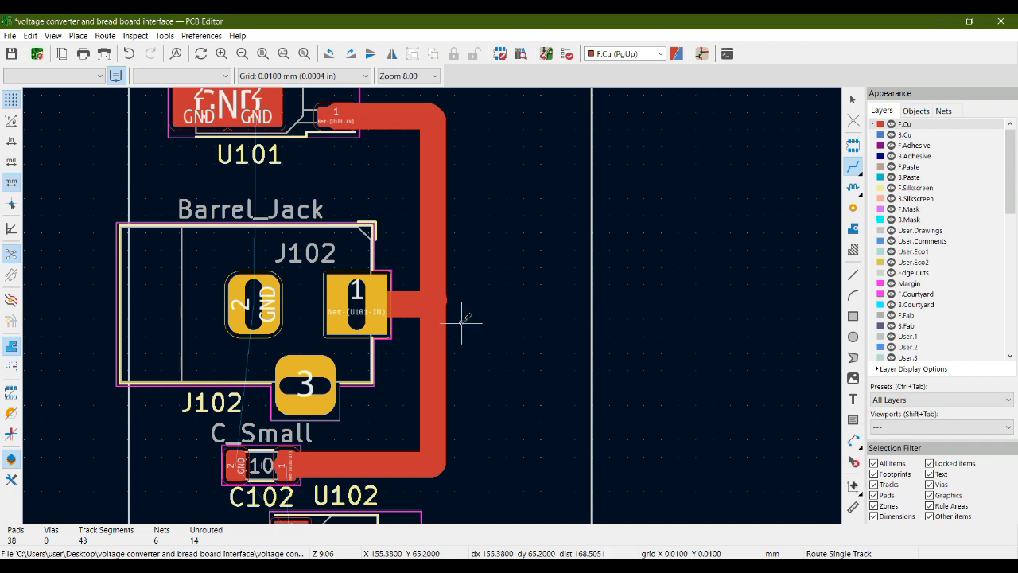
middle_click_drag(484, 339, 503, 196)
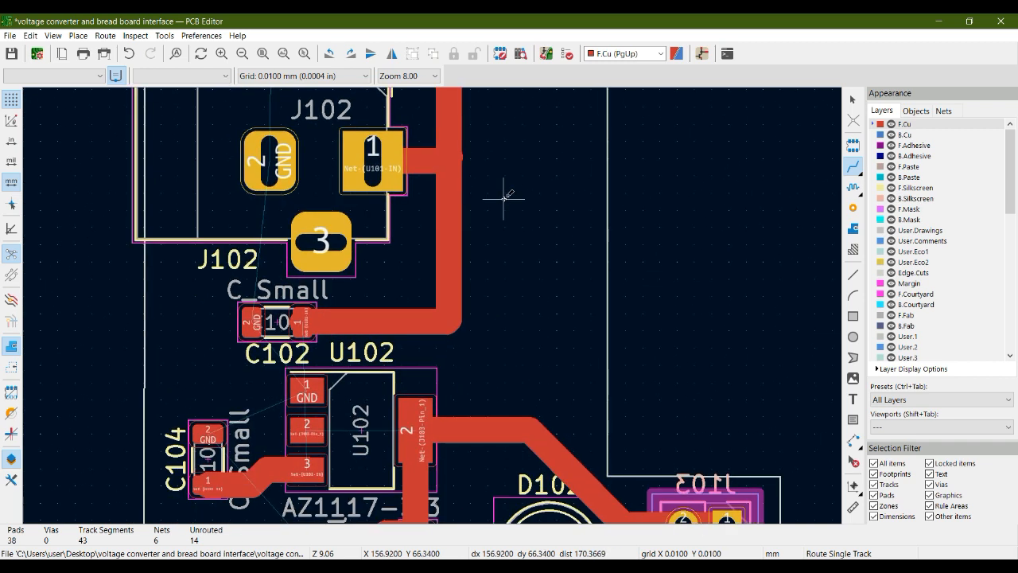
middle_click_drag(534, 333, 521, 241)
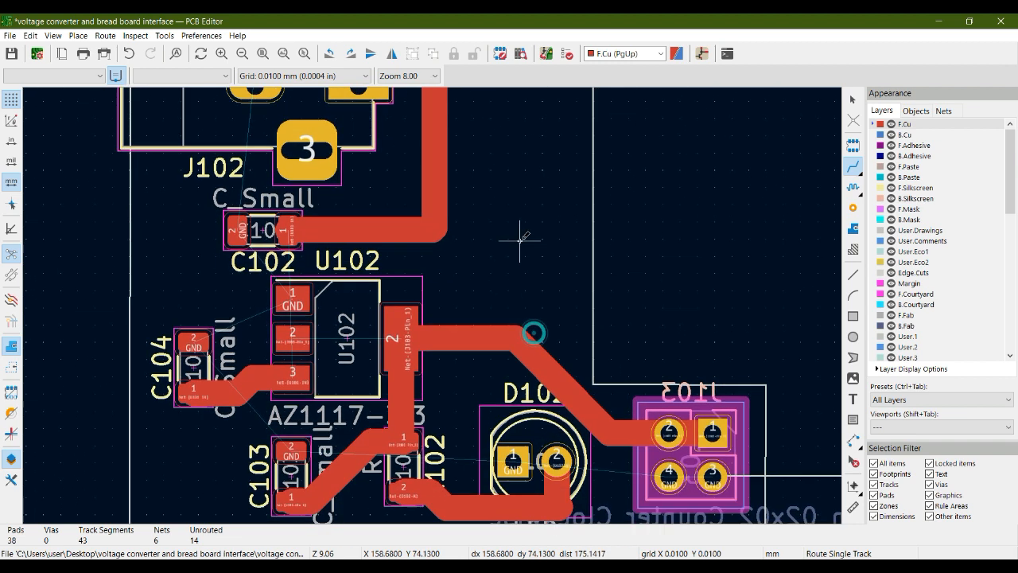
middle_click_drag(460, 257, 509, 191)
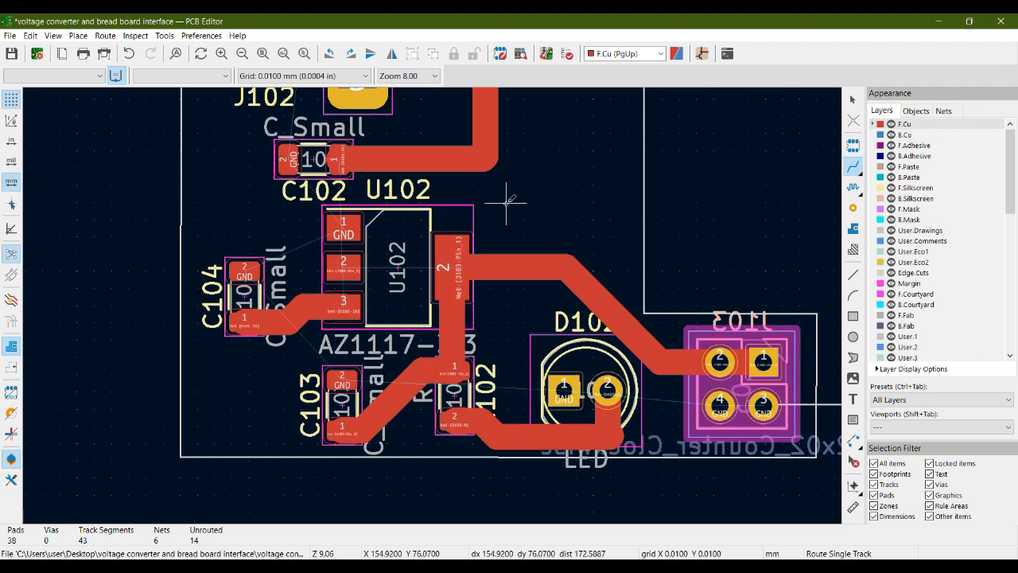
left_click(346, 258)
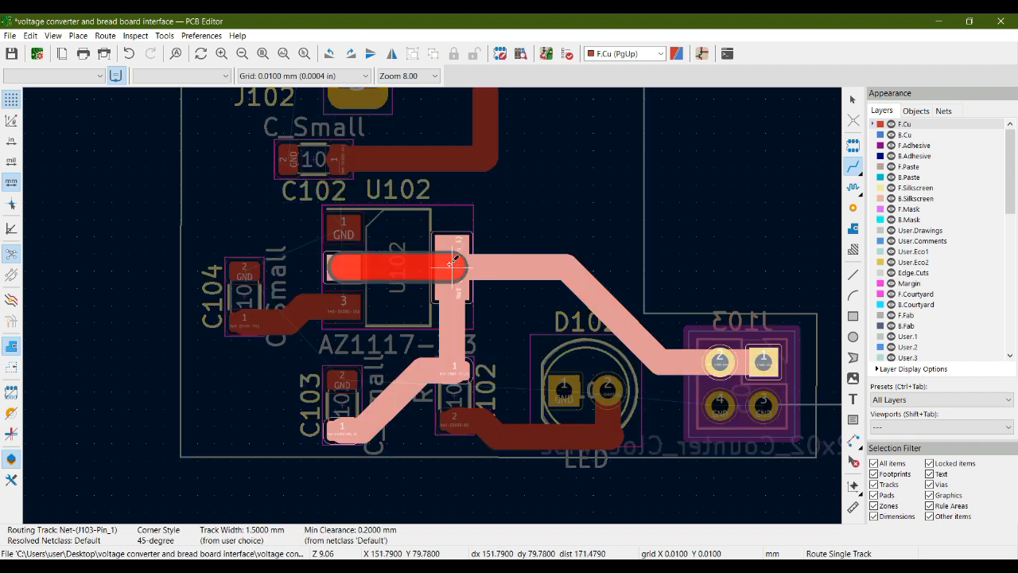
left_click(451, 262)
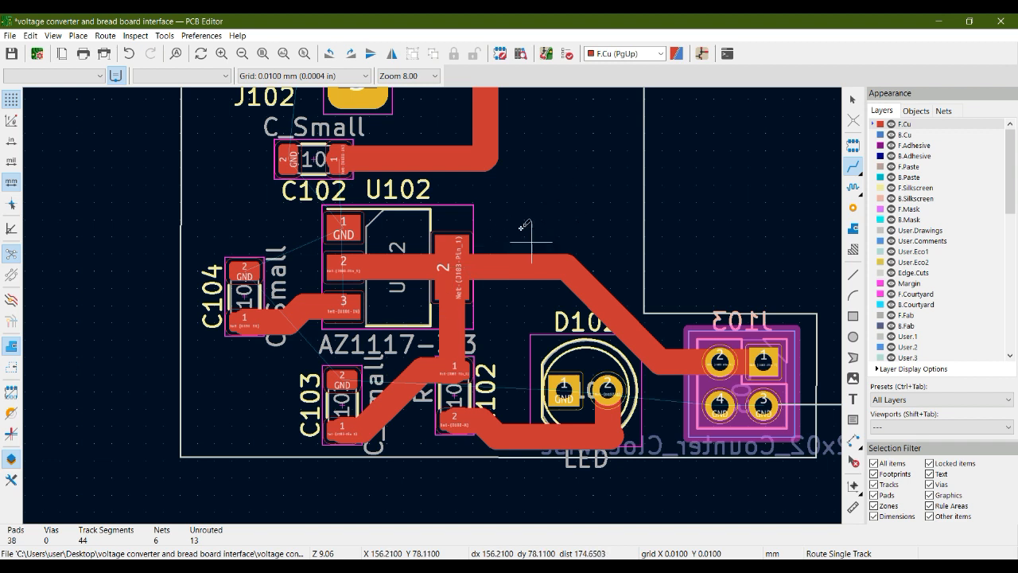
scroll(531, 241, "up", 3, "shift")
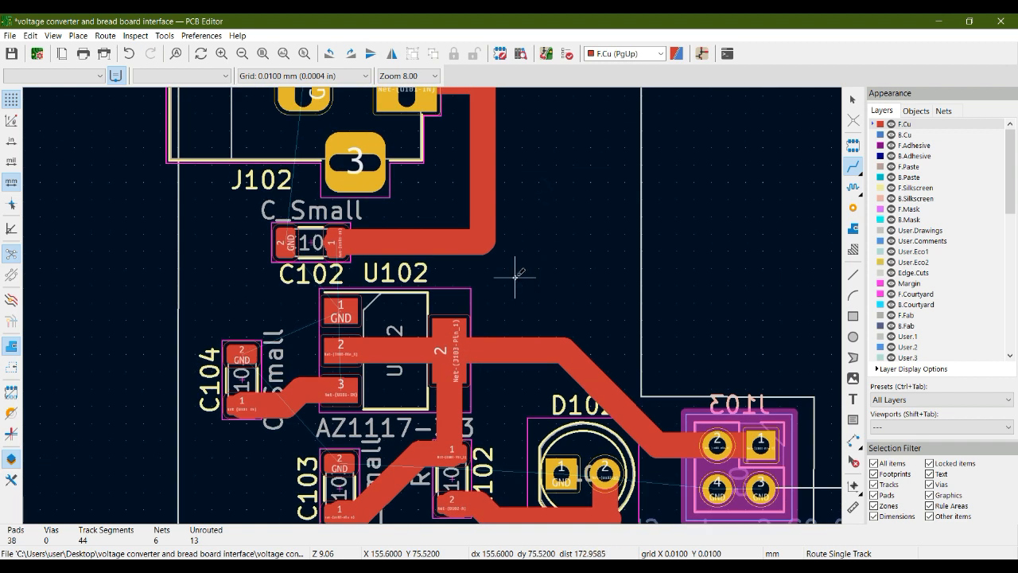
left_click(332, 384)
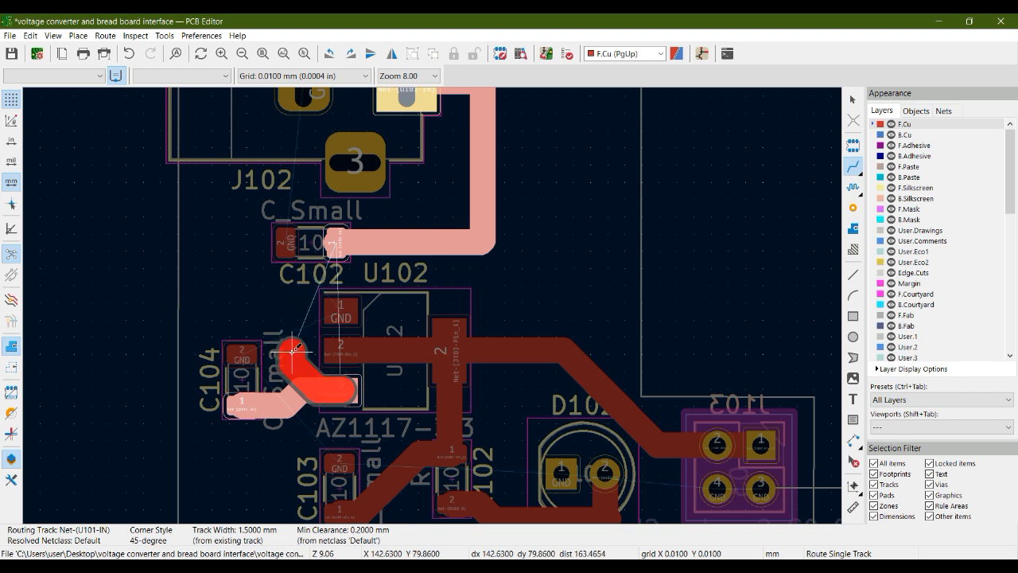
key("Escape")
left_click(340, 237)
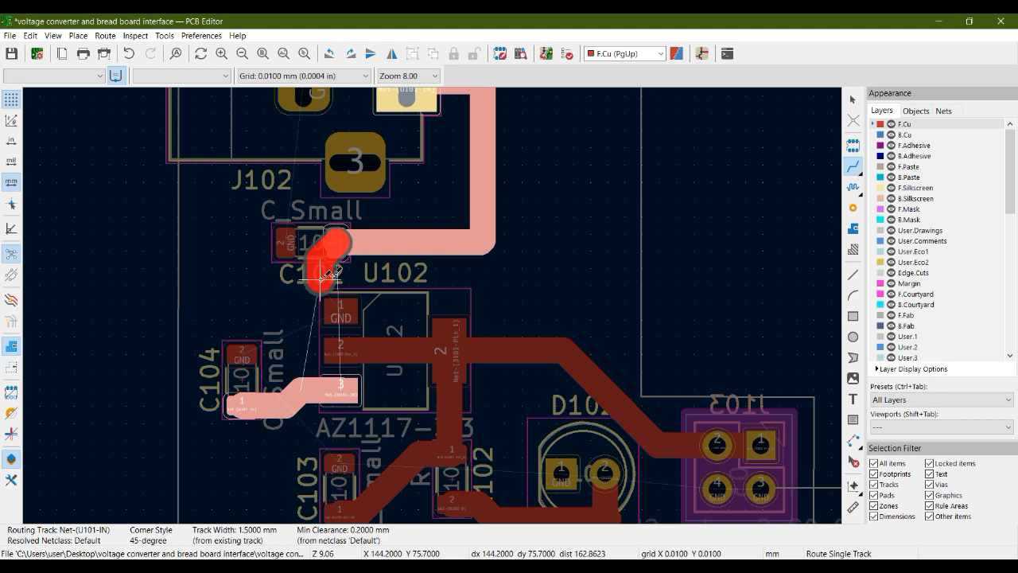
key("Escape")
key("Escape")
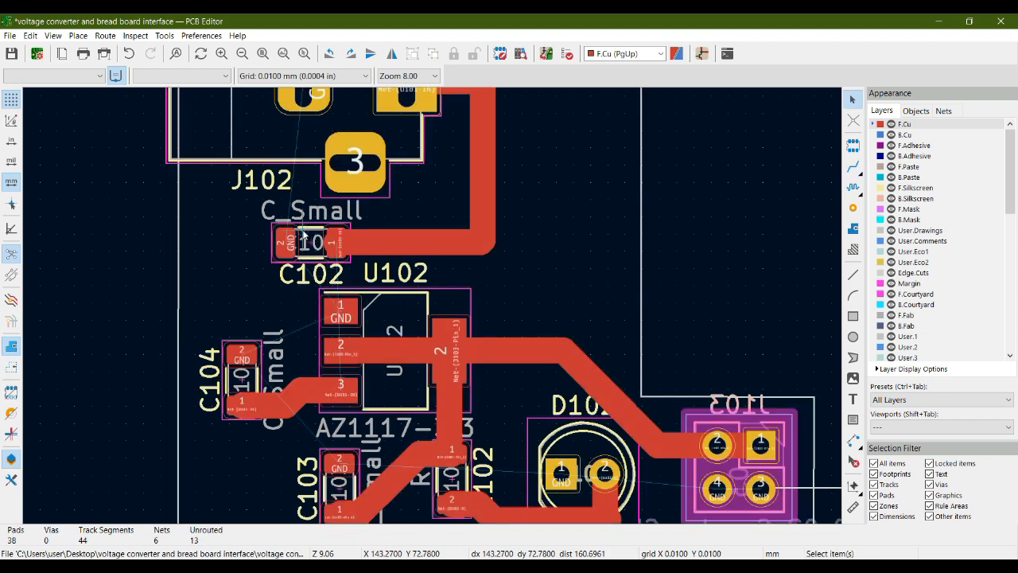
Move C102 left to about X 141.15, Y 73.52 mm and extend the F.Cu track from its old end to C102 pad 1.
left_click(303, 236)
key("m")
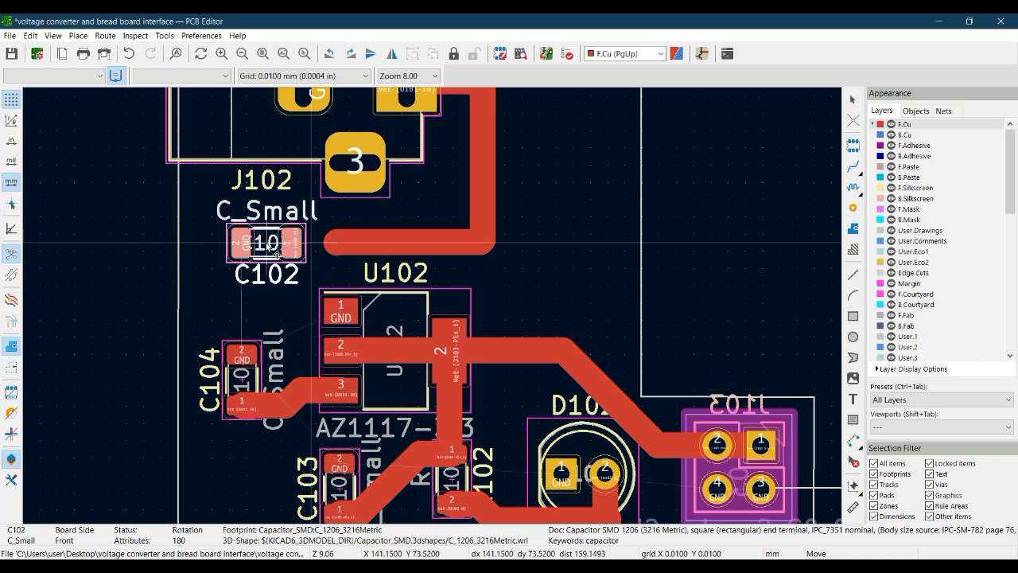
left_click(272, 248)
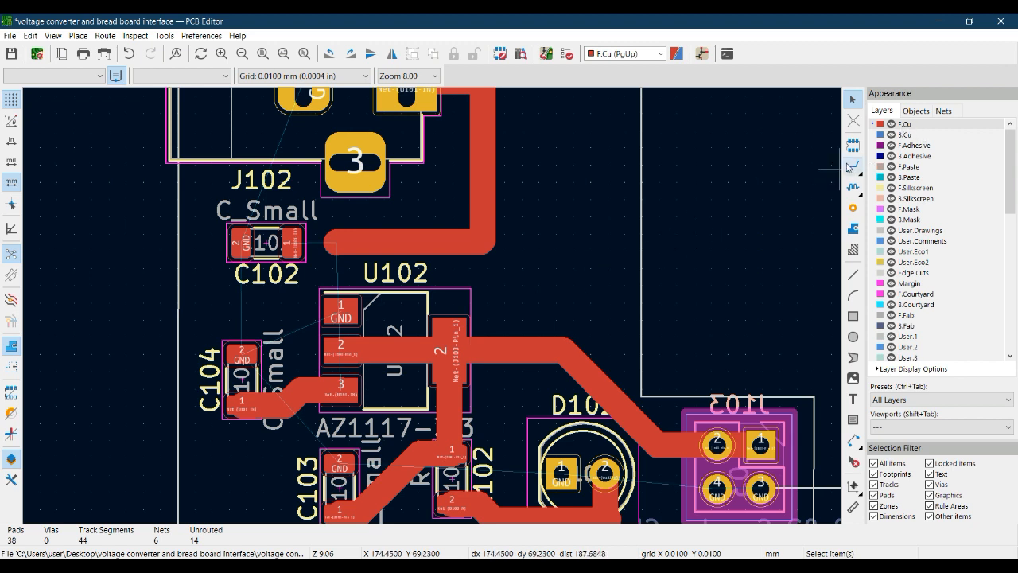
left_click(851, 166)
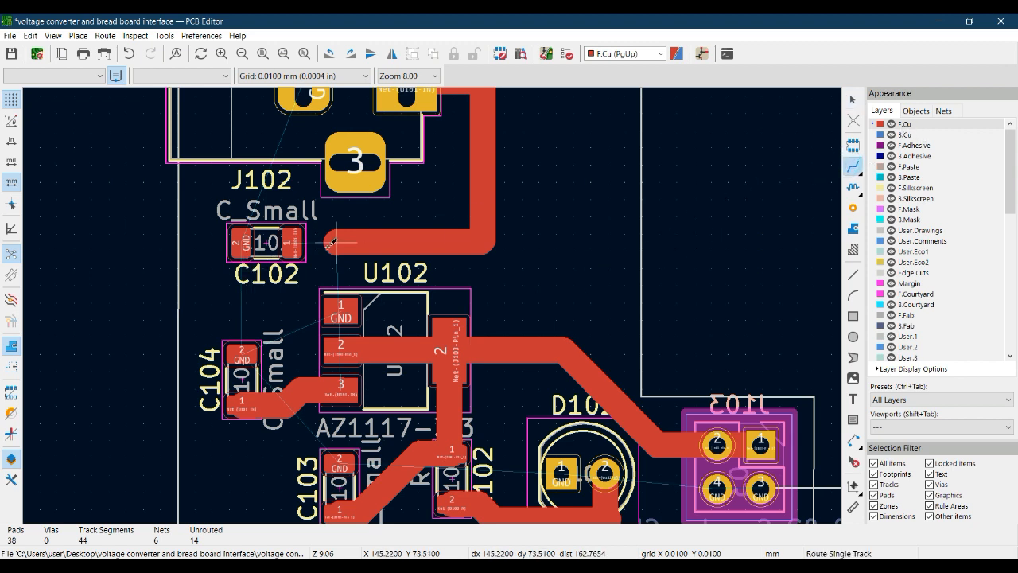
left_click(303, 243)
left_click(336, 240)
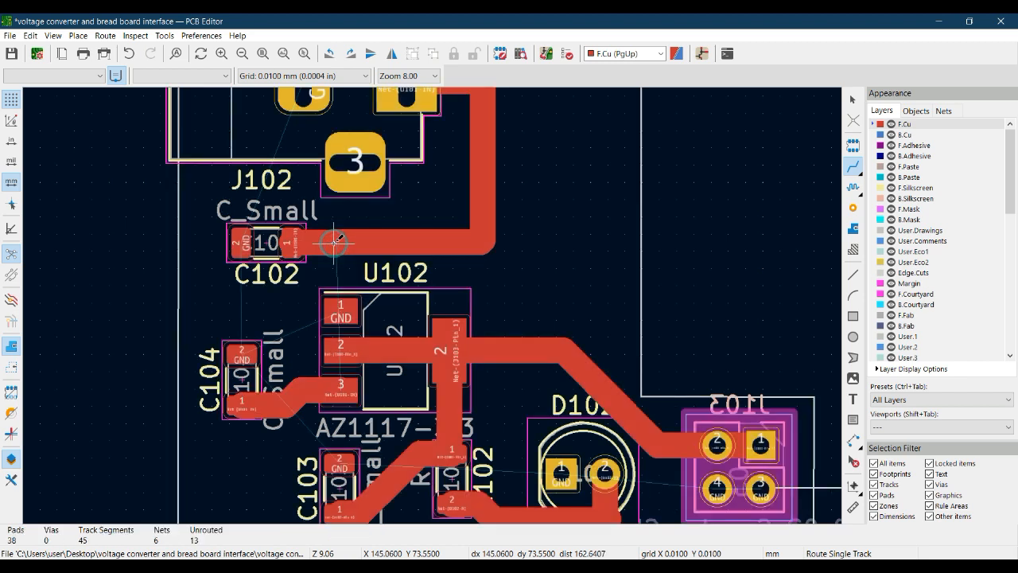
Route a 1.5 mm F.Cu track from C102 pad 1 straight down to the track between C104 pad 1 and U102 pad 3.
left_click(299, 237)
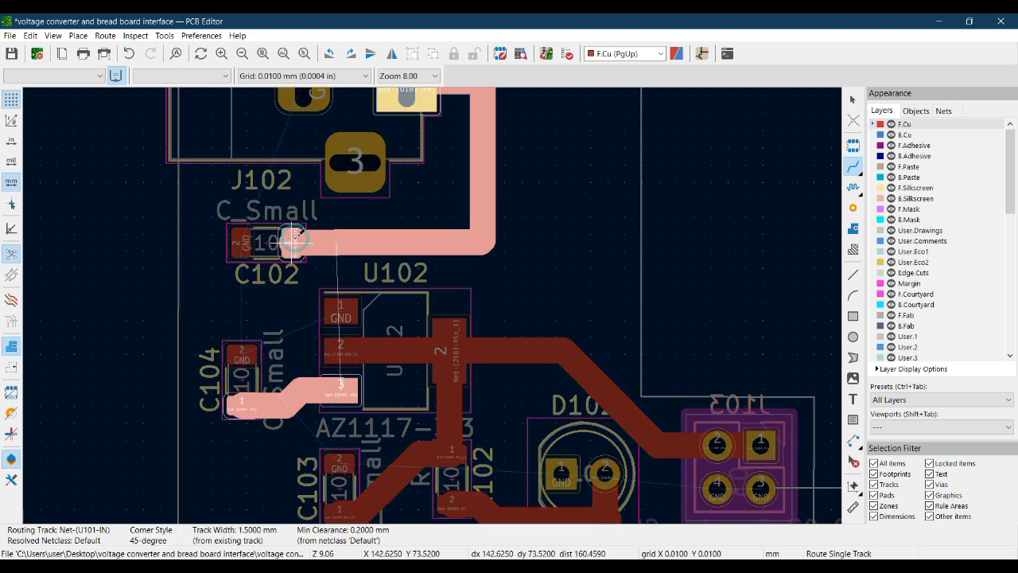
left_click(293, 384)
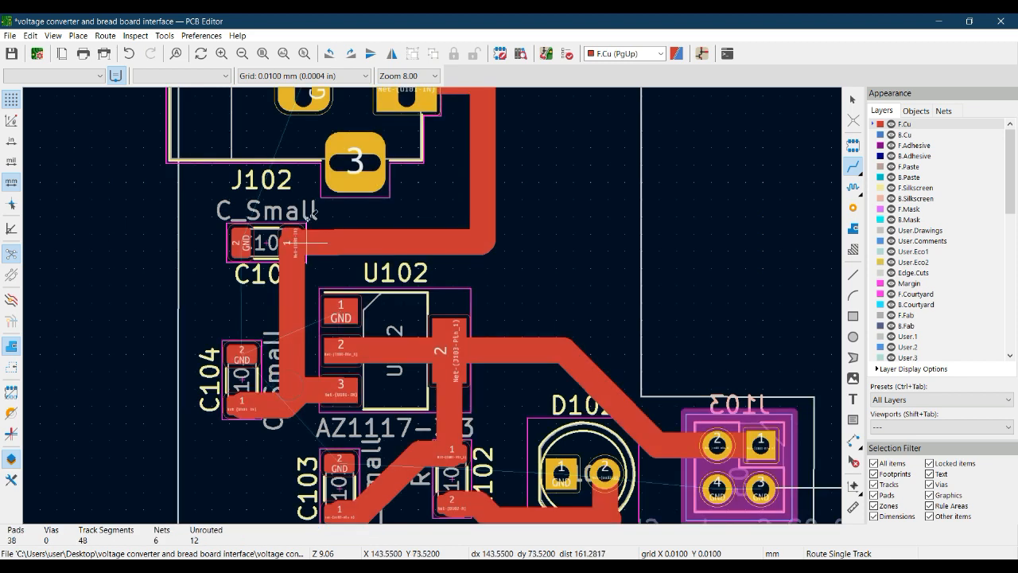
scroll(334, 265, "down", 2)
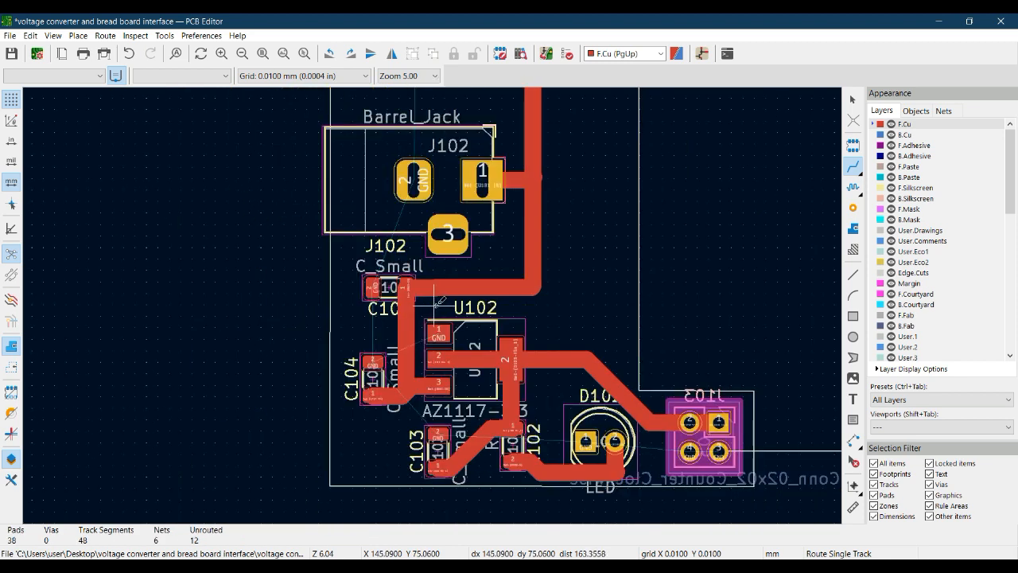
middle_click_drag(548, 322, 519, 270)
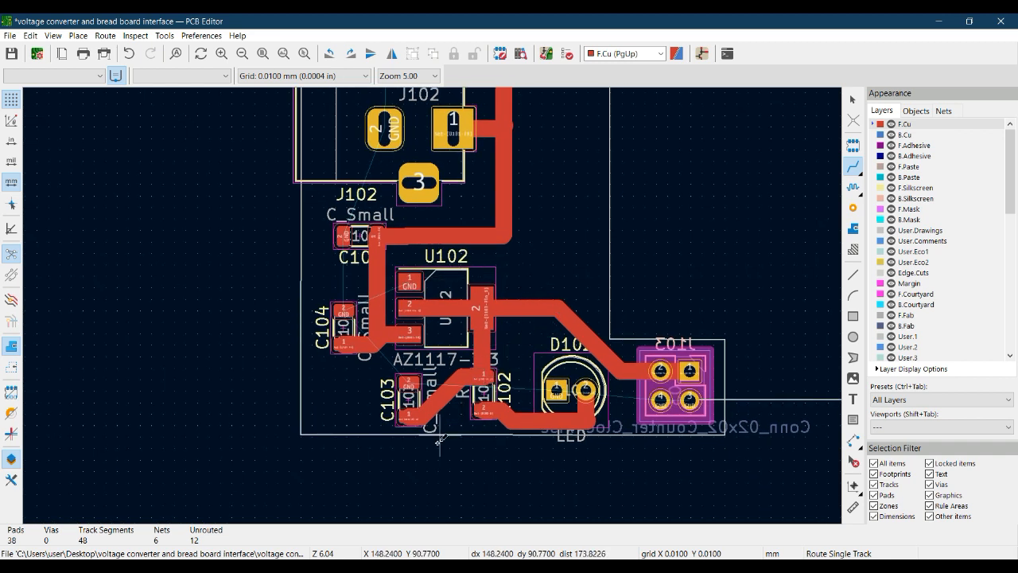
Inspect the routed board from J101 down to J103 for the connections that are still unrouted, and leave track routing.
middle_click_drag(557, 269, 557, 376)
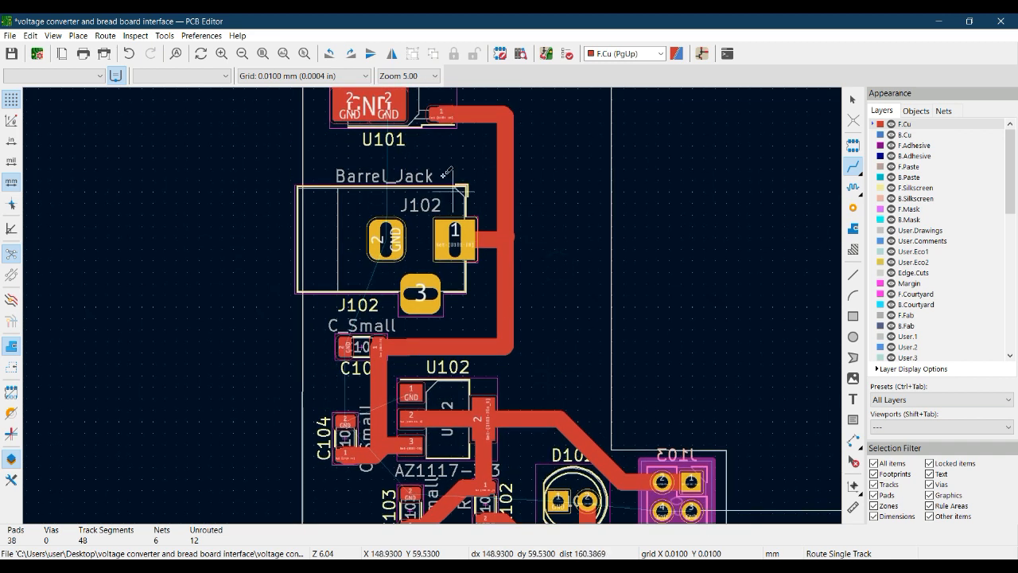
middle_click_drag(442, 175, 442, 328)
middle_click_drag(547, 241, 472, 293)
scroll(505, 218, "up", 2)
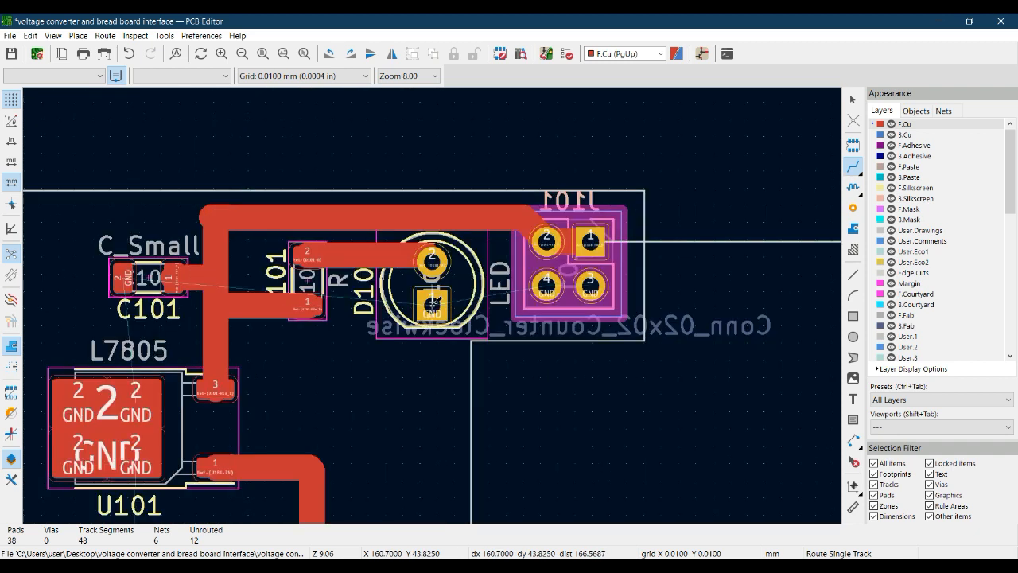
scroll(432, 301, "down", 1)
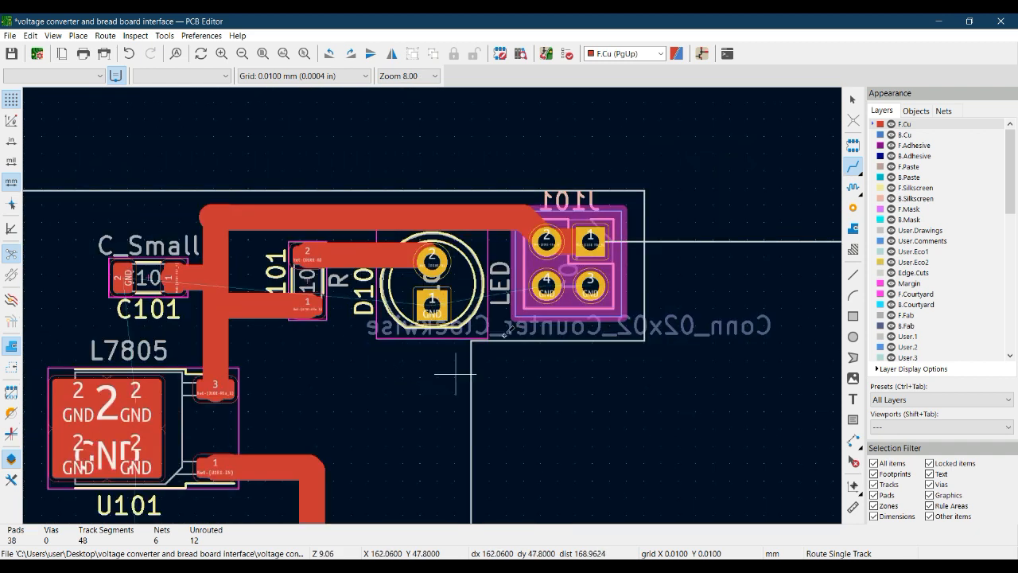
middle_click_drag(389, 366, 543, 291)
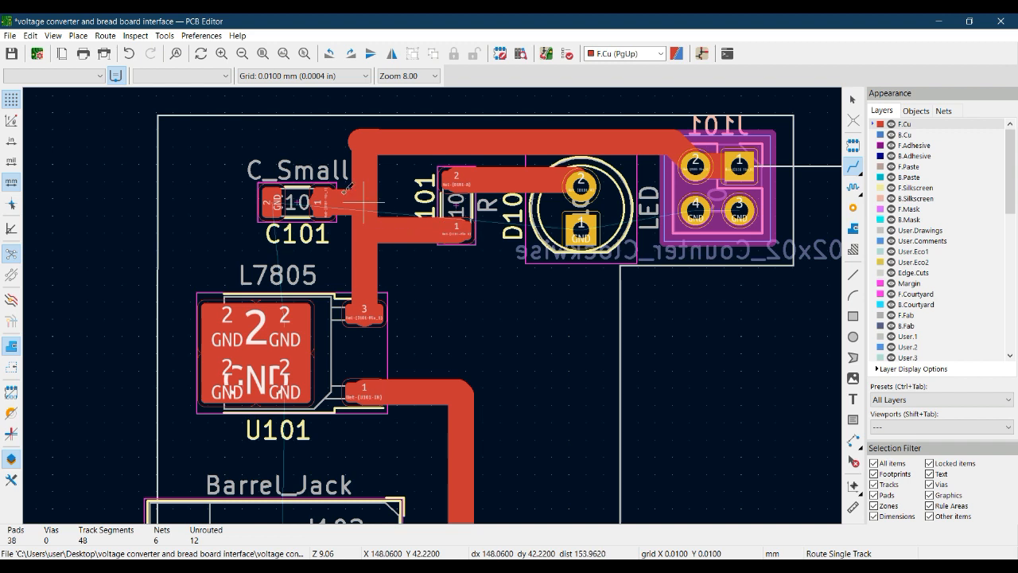
middle_click_drag(430, 332, 466, 125)
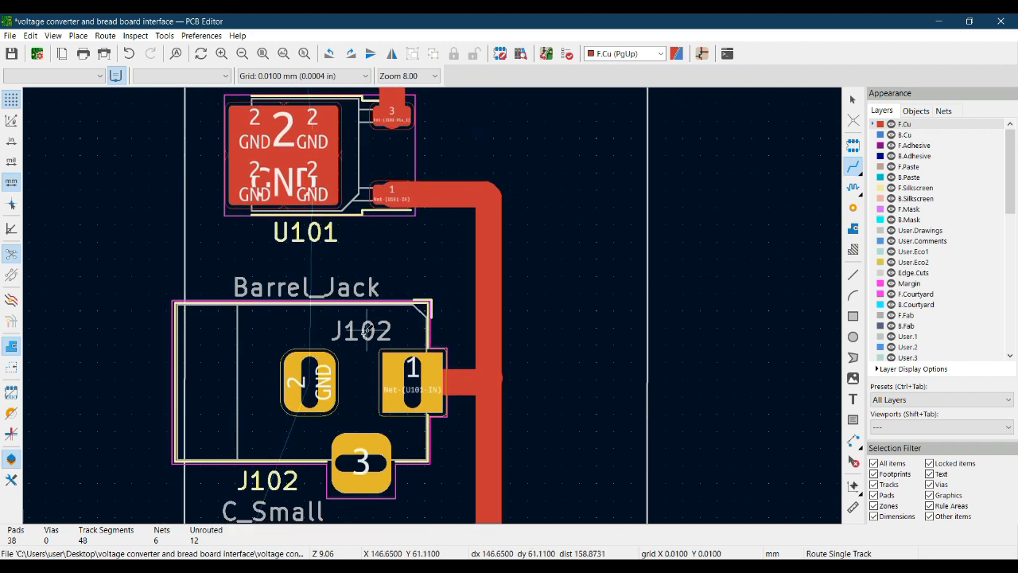
middle_click_drag(359, 359, 403, 157)
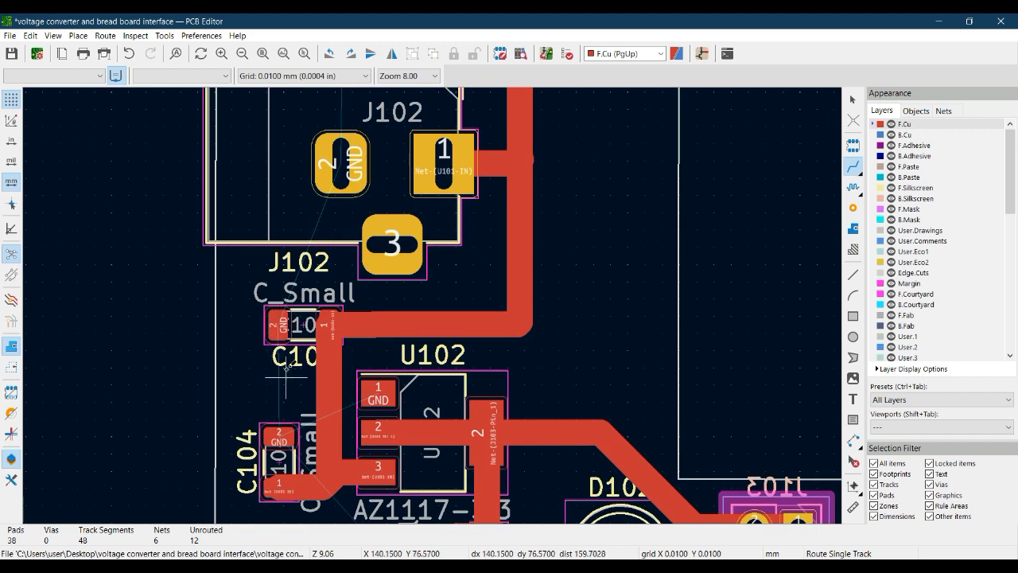
middle_click_drag(285, 373, 261, 246)
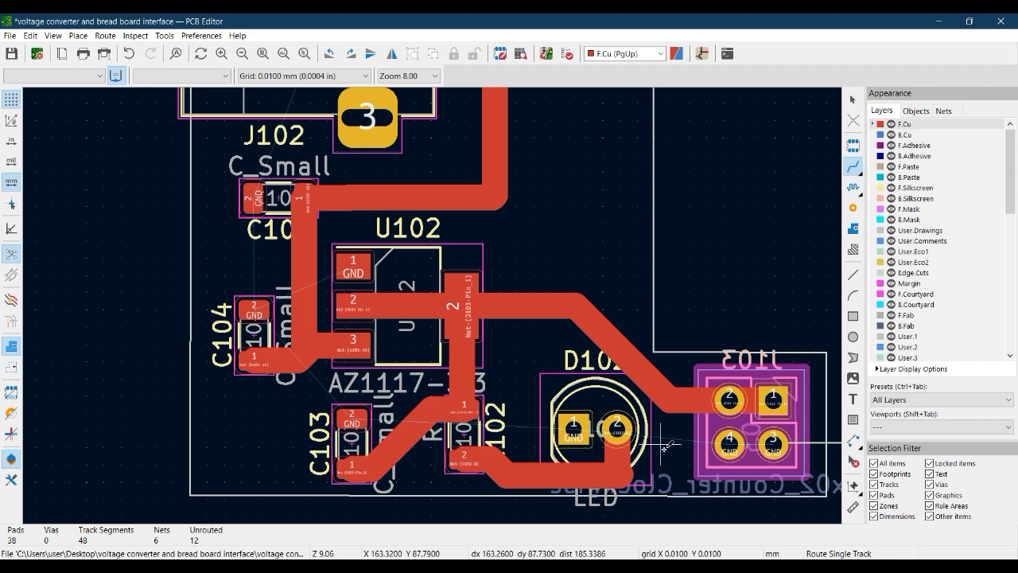
middle_click_drag(618, 240, 460, 233)
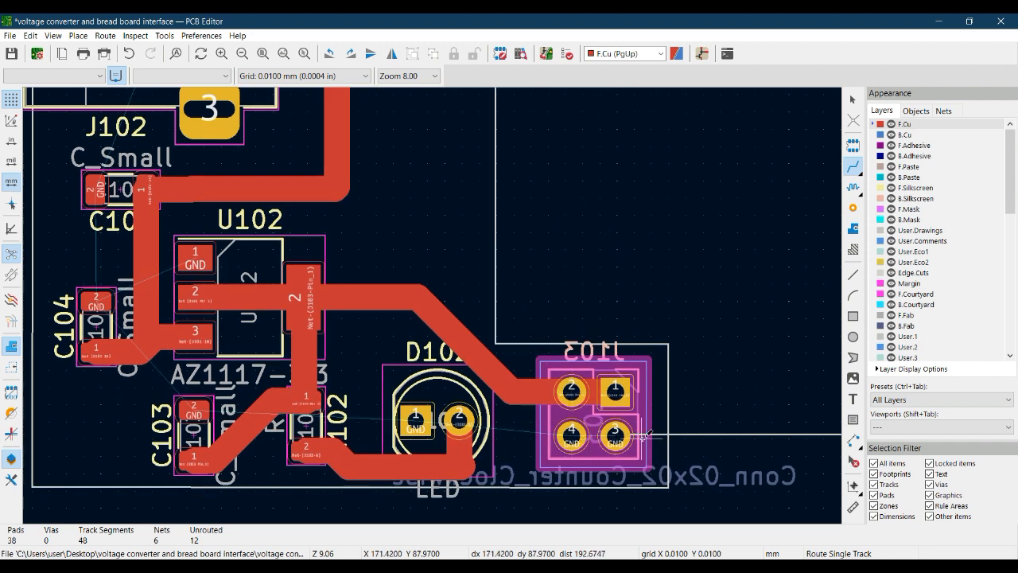
middle_click_drag(536, 440, 602, 456)
scroll(498, 427, "down", 2)
middle_click_drag(443, 192, 413, 376)
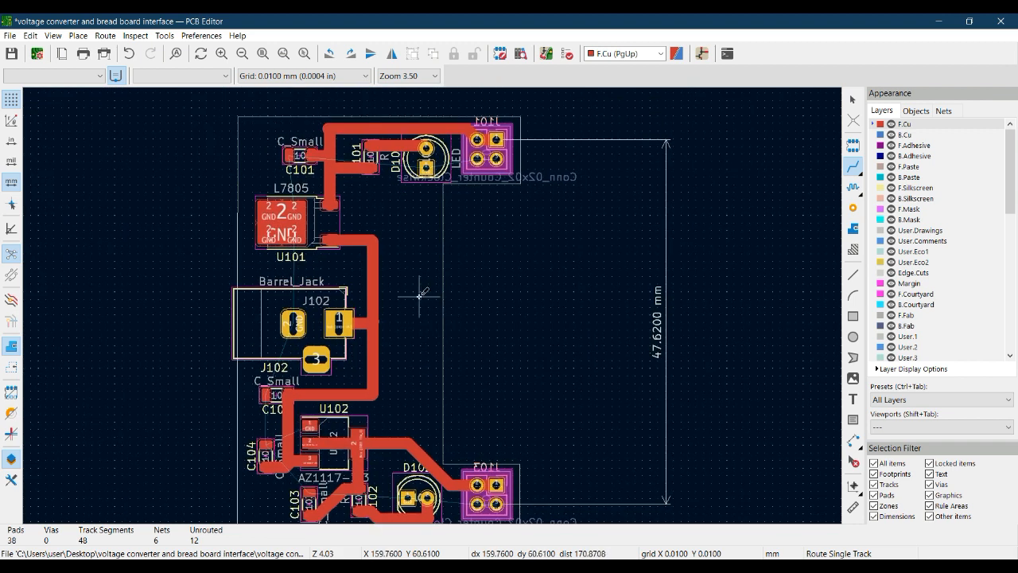
key("Escape")
middle_click_drag(498, 309, 538, 266)
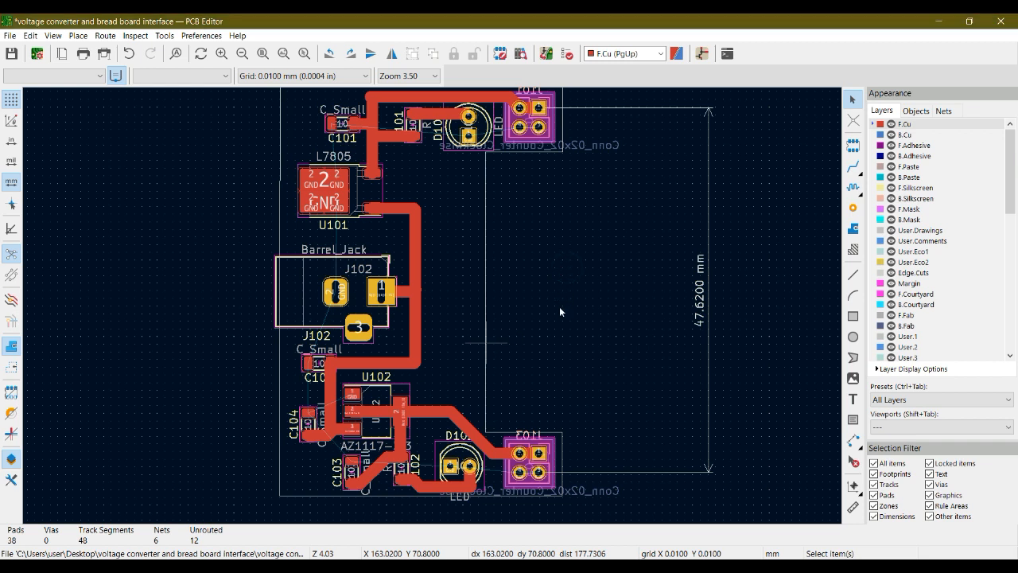
Make B.Cu the active layer and route 1.5 mm GND tracks from J101 pad 3 to pad 4 and from D101 pad 1 to J101 pad 4.
right_click(813, 194)
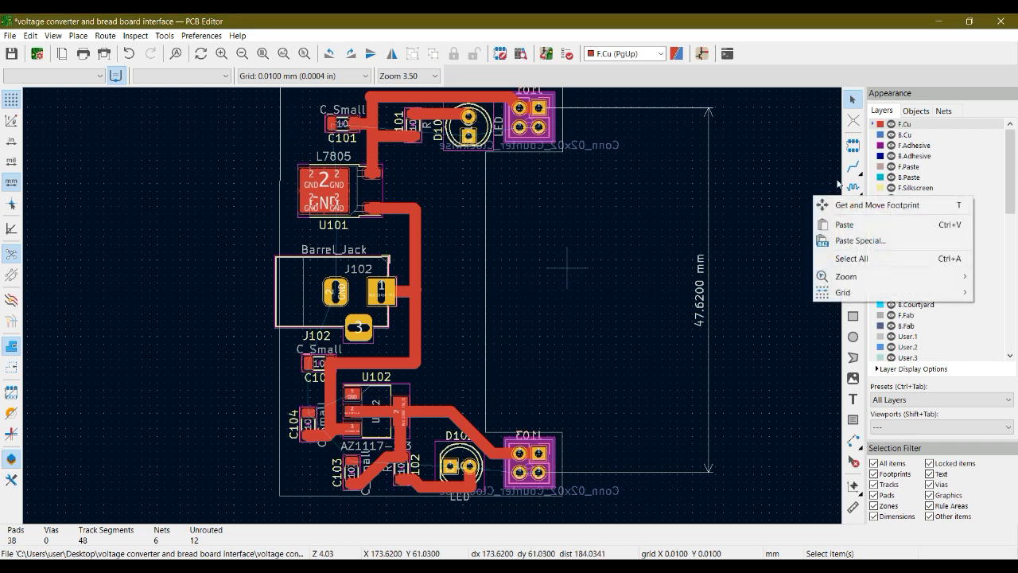
left_click(906, 135)
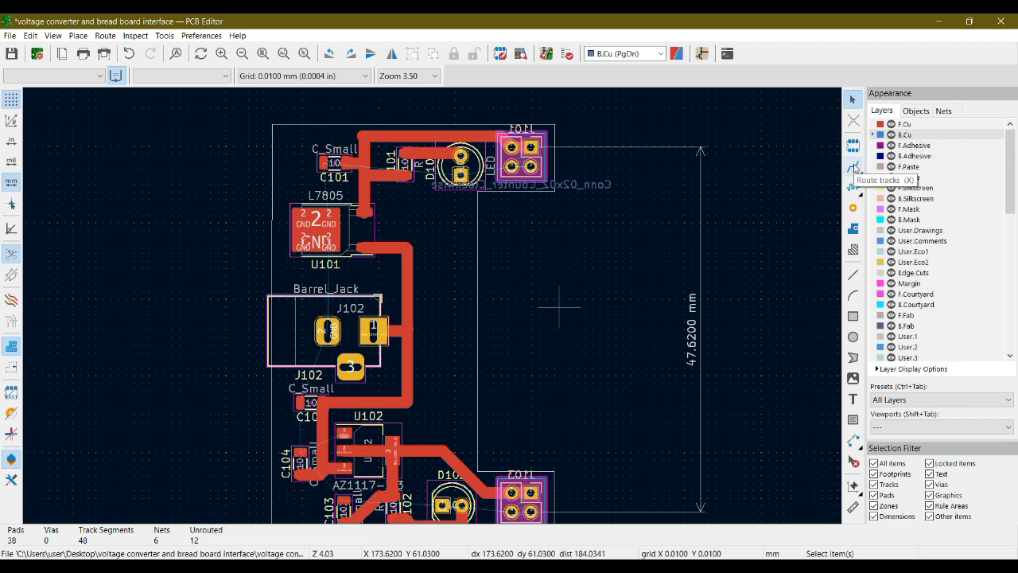
left_click(853, 167)
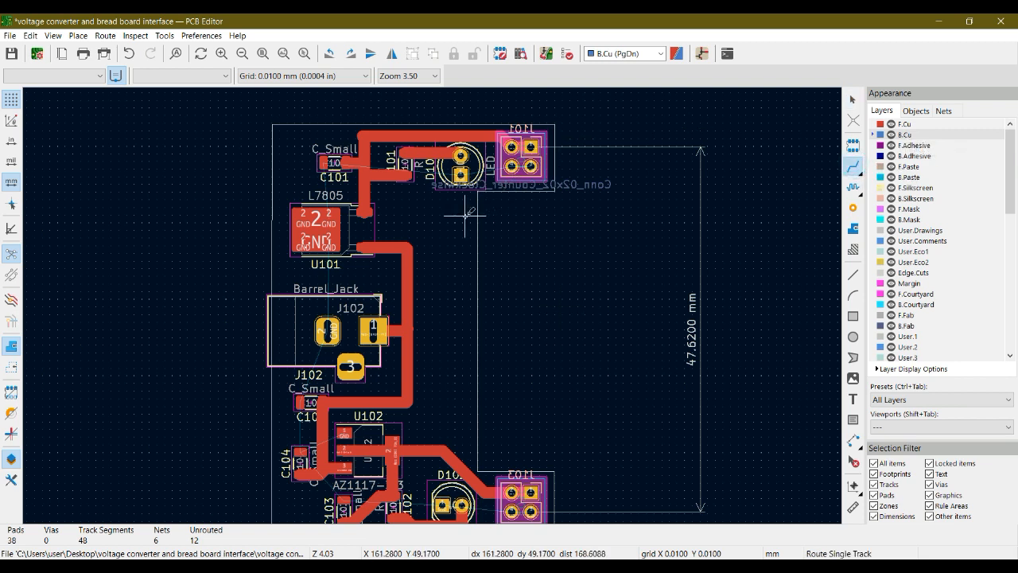
scroll(490, 179, "up", 3)
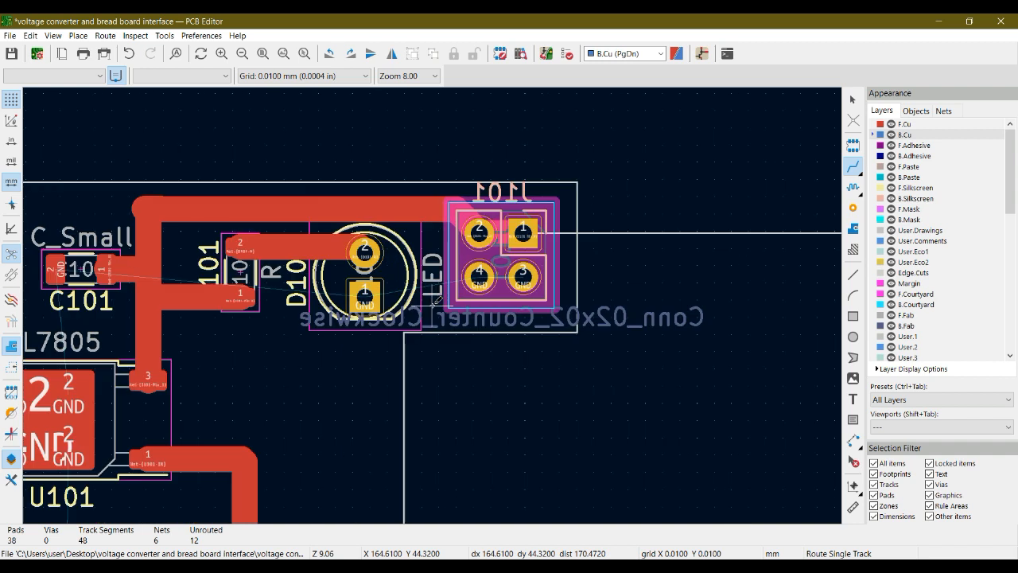
left_click(524, 275)
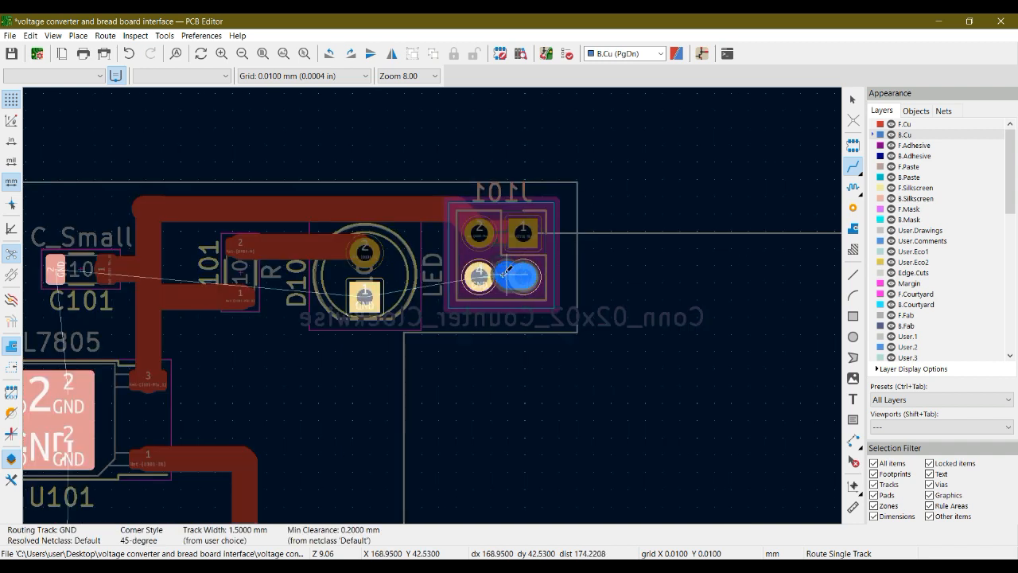
left_click(480, 276)
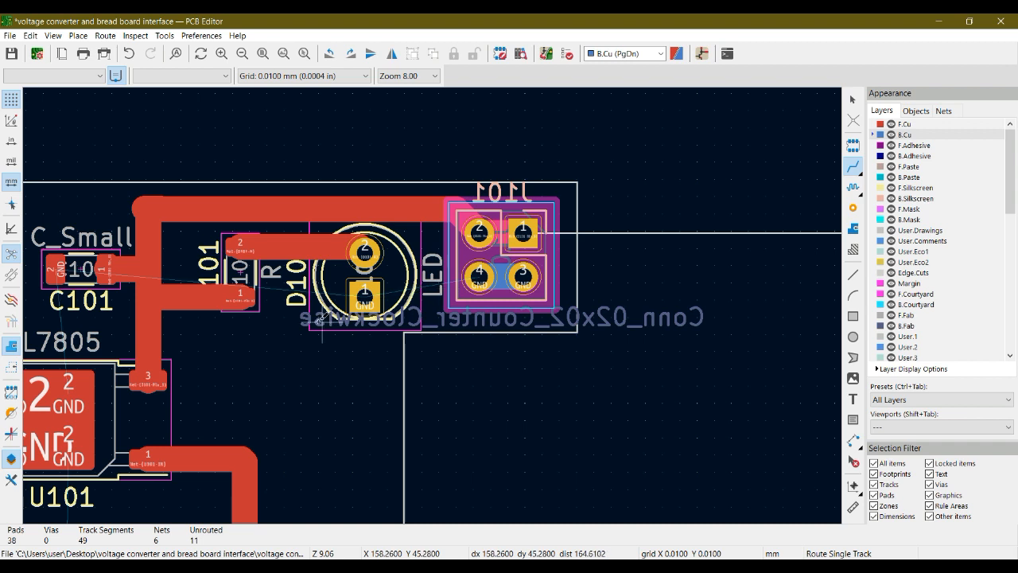
left_click(363, 296)
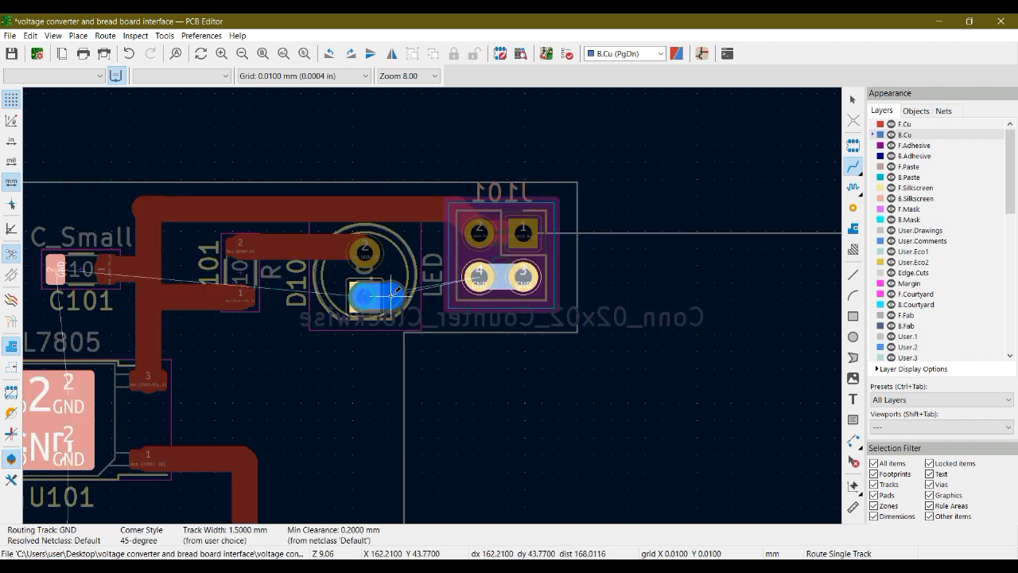
left_click(469, 280)
Route a 1.5 mm B.Cu GND track from D101 pad 1 straight across to above U101, then down to J102 pad 2.
middle_click_drag(303, 404, 449, 291)
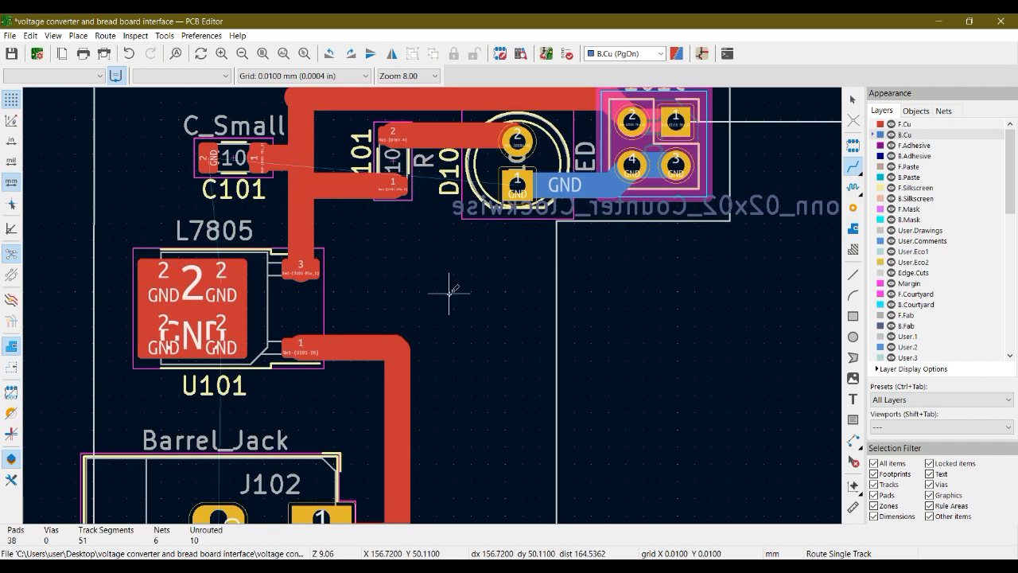
left_click(511, 195)
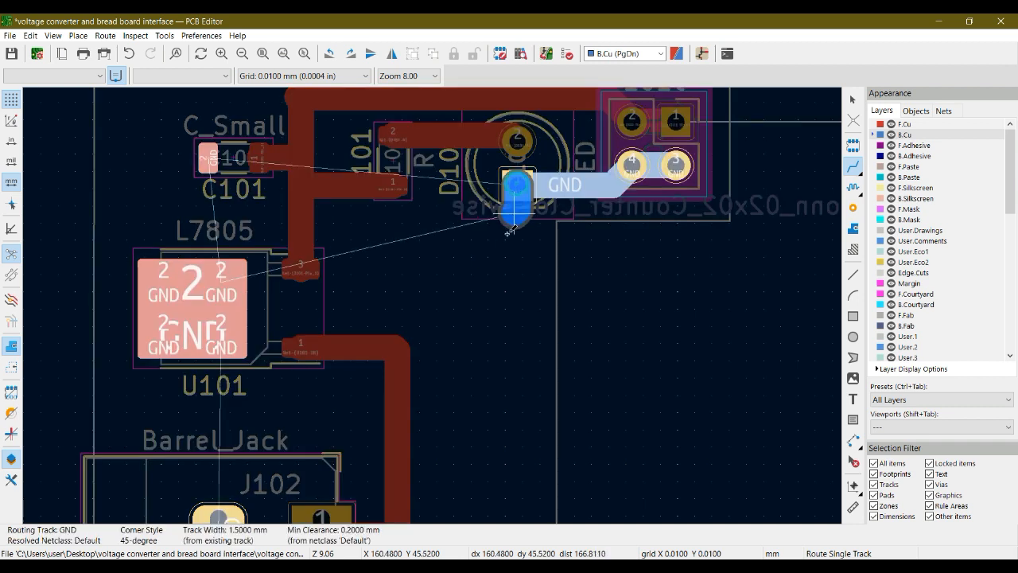
middle_click_drag(484, 371, 470, 319)
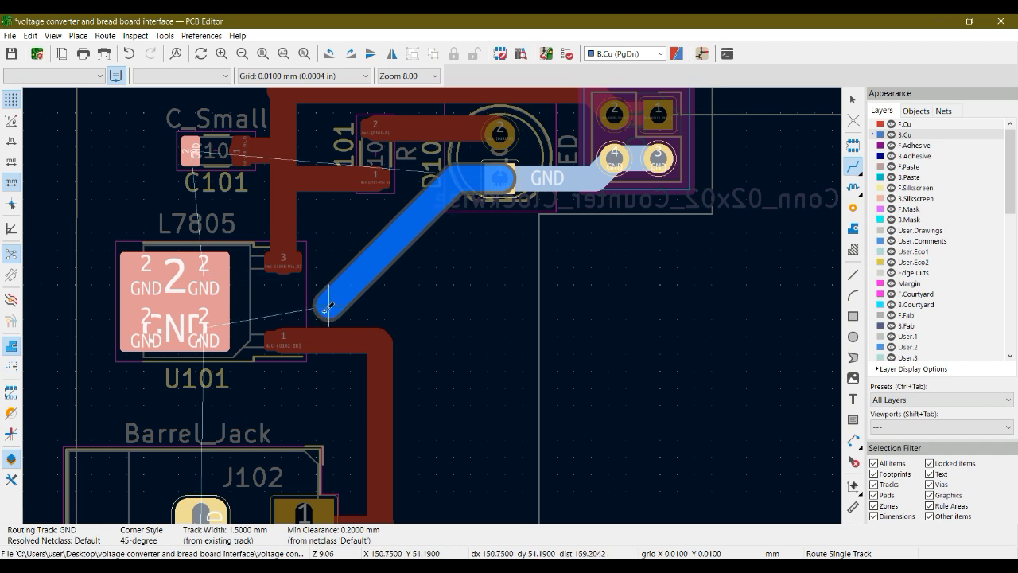
middle_click_drag(289, 375, 341, 223)
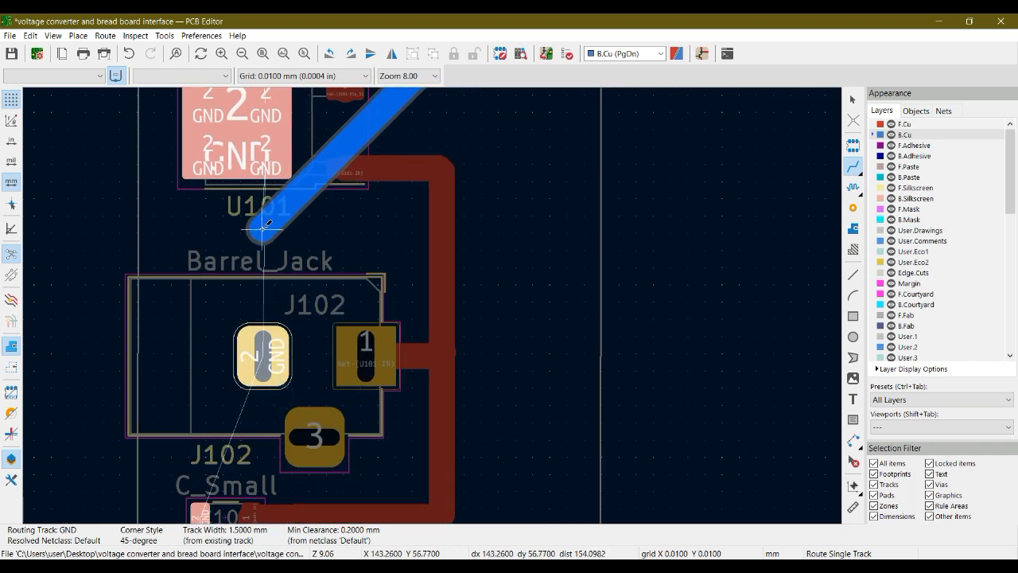
middle_click_drag(400, 212, 320, 337)
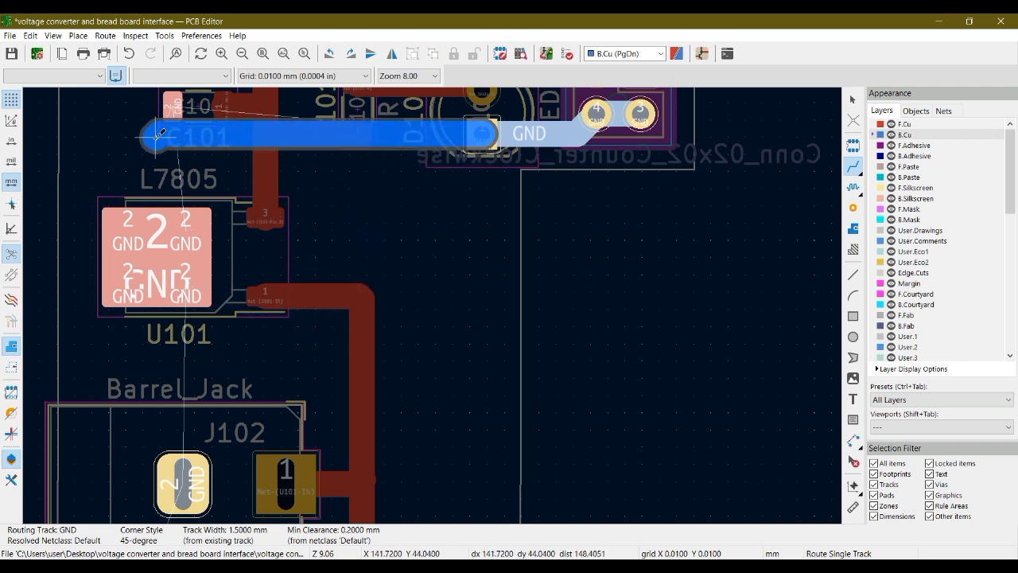
left_click(180, 135)
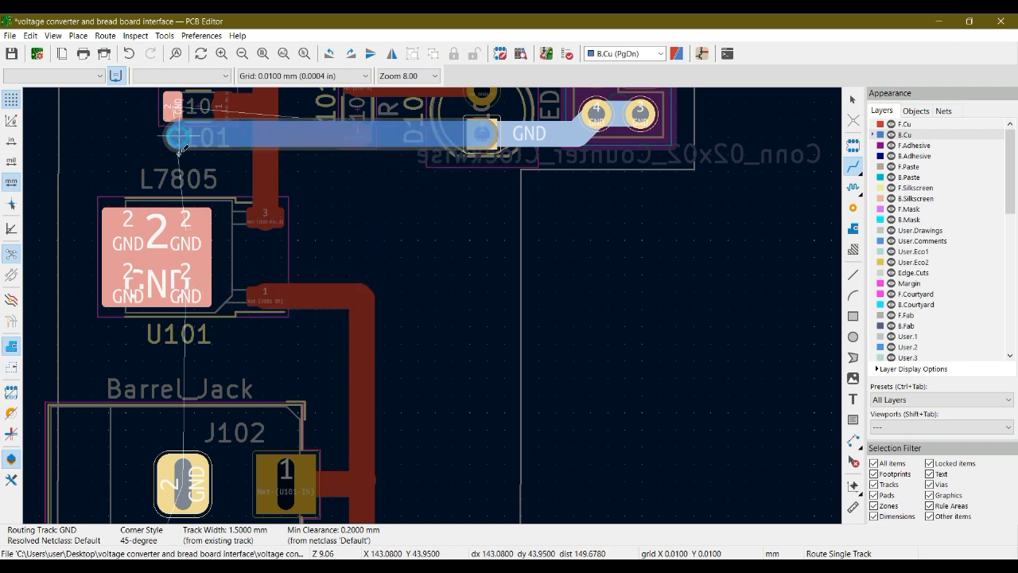
left_click(183, 484)
Route a straight 1.5 mm B.Cu GND track from J103 pad 3 to pad 4.
scroll(183, 484, "down", 3)
middle_click_drag(523, 318, 358, 279)
scroll(442, 298, "up", 4)
scroll(432, 295, "down", 2)
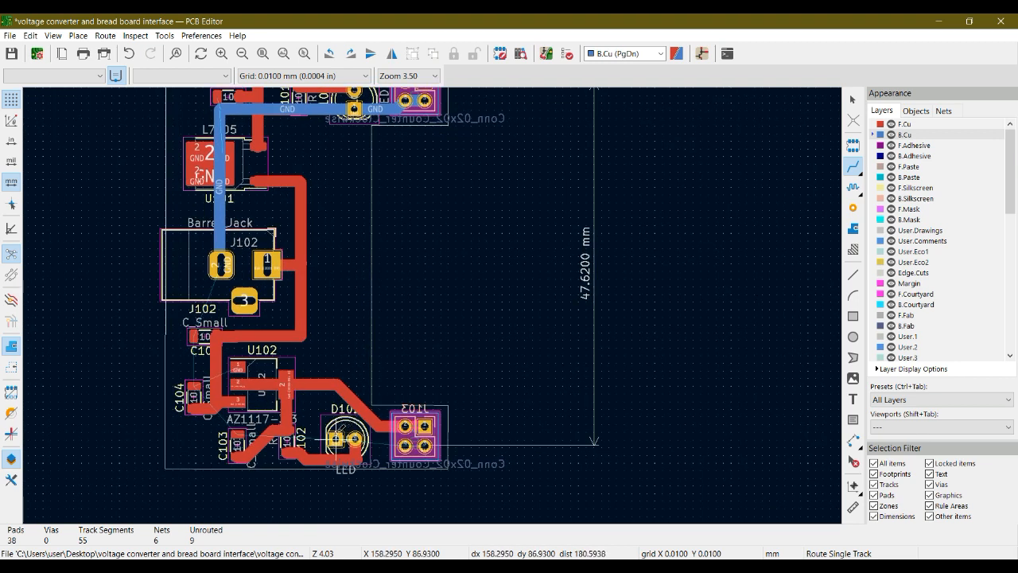
scroll(423, 445, "up", 6)
left_click(424, 446)
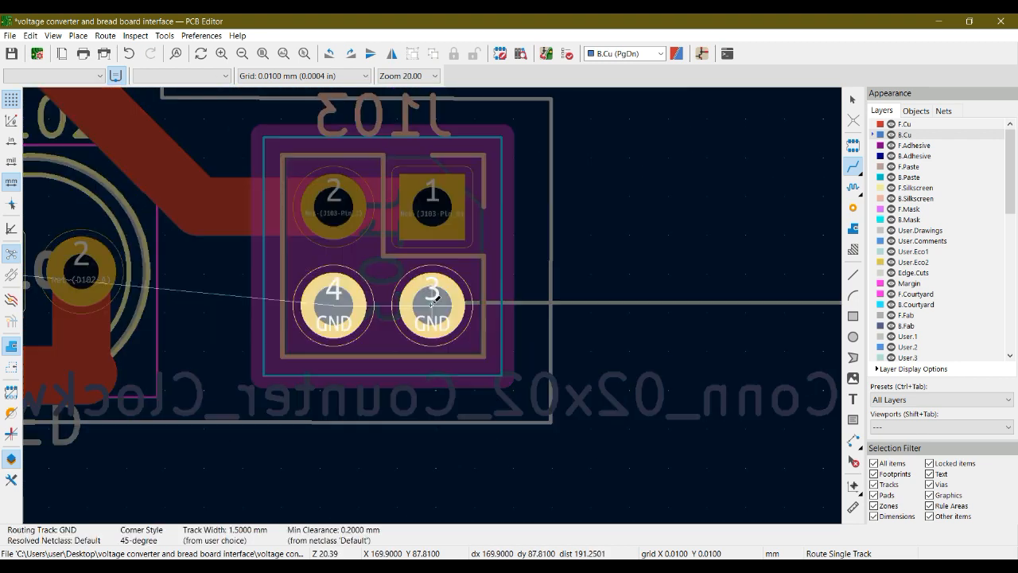
left_click(334, 305)
Route a 1.5 mm B.Cu GND track from J103 pad 4 to D102 pad 1, passing below D102 pad 2.
middle_click_drag(214, 294, 546, 299)
left_click(625, 306)
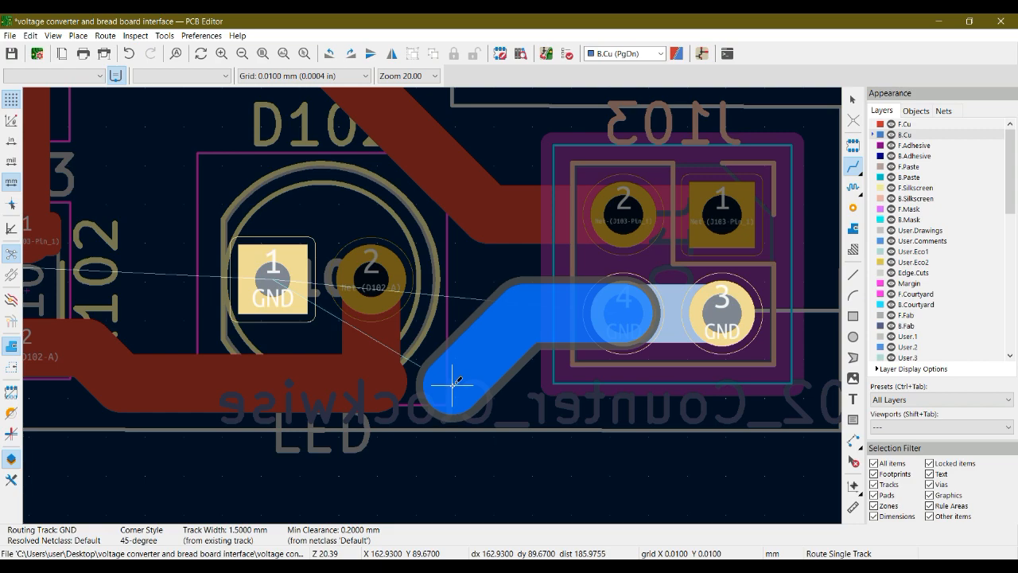
left_click(454, 385)
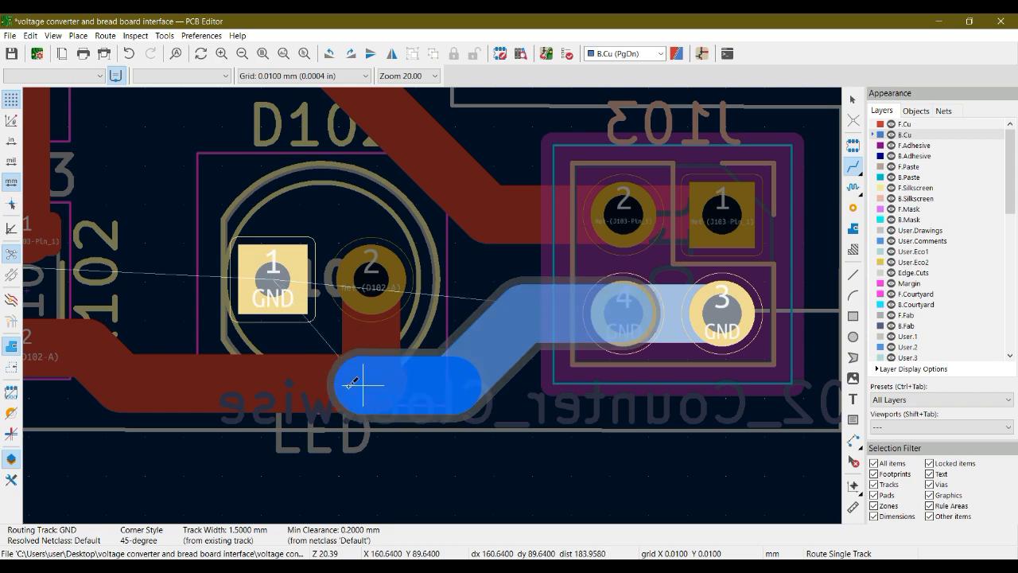
left_click(271, 288)
Route a 1.5 mm B.Cu GND track from D102 pad 1 up along the board's inner edge to D101 pad 1.
scroll(271, 288, "down", 7)
middle_click_drag(370, 398, 371, 294)
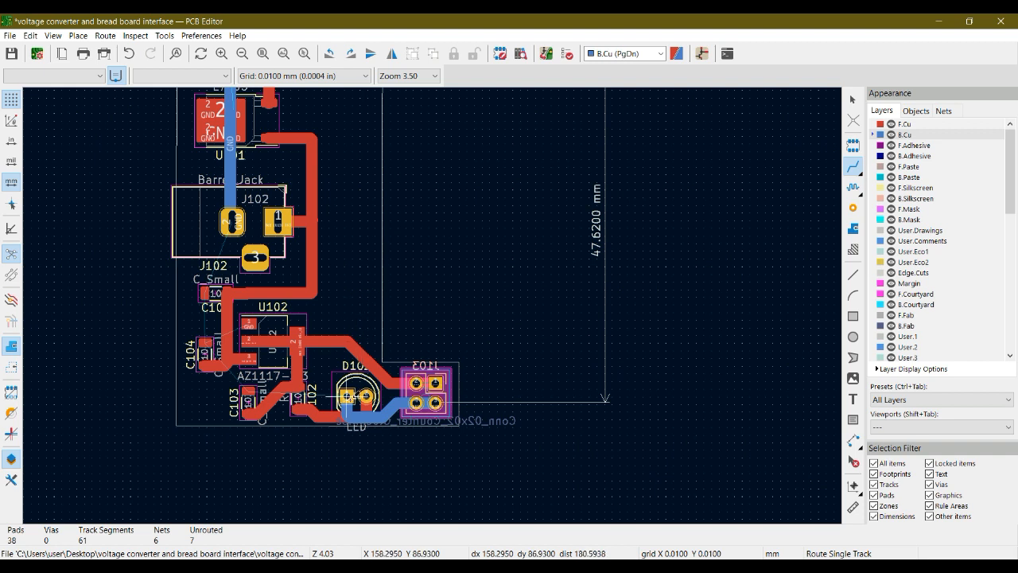
left_click(346, 396)
middle_click_drag(347, 170, 341, 422)
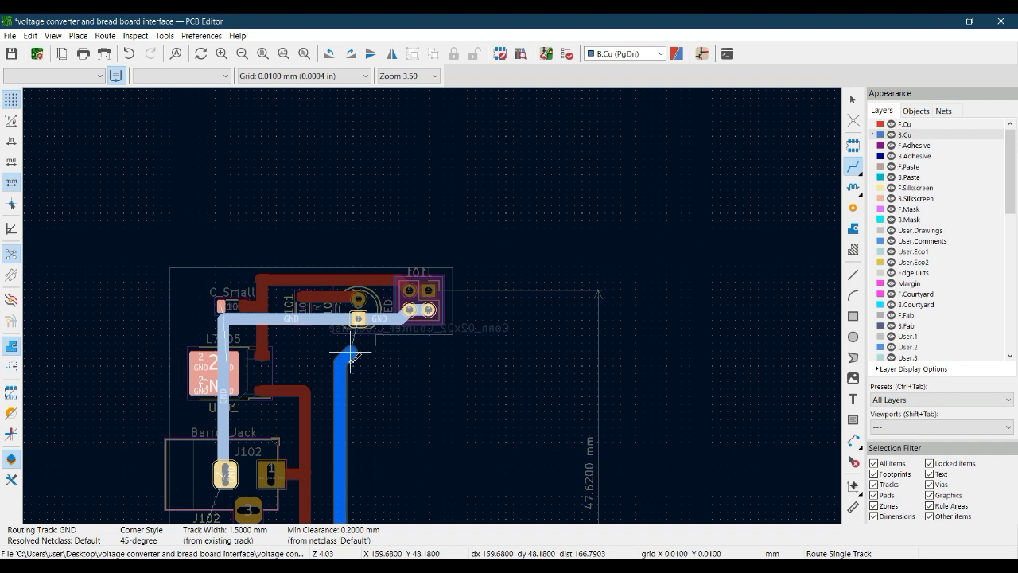
left_click(361, 333)
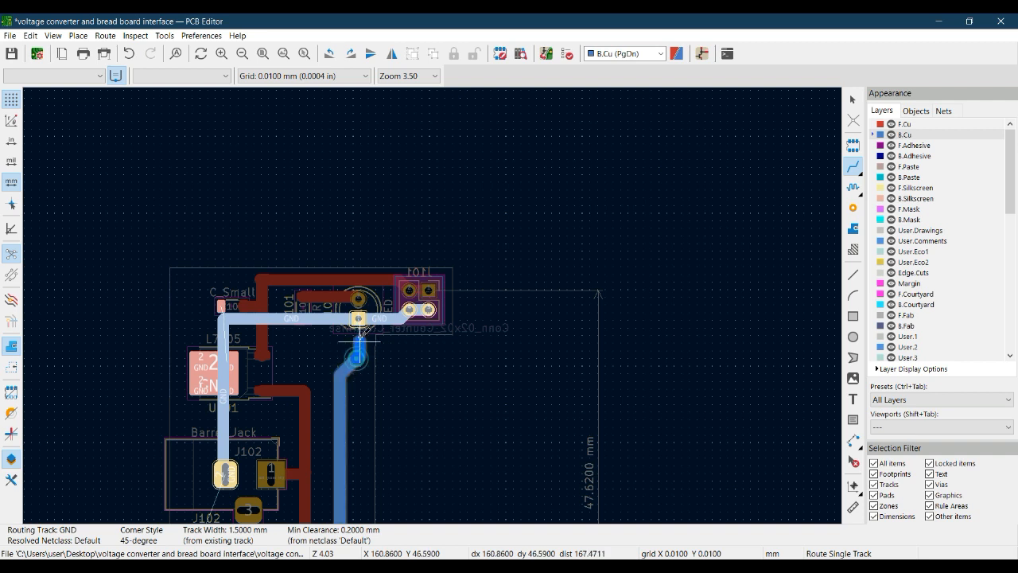
key("Escape")
Check the B.Cu GND tracks and the remaining GND connections around J102, C102 and U102, and leave track routing.
scroll(362, 332, "down", 4)
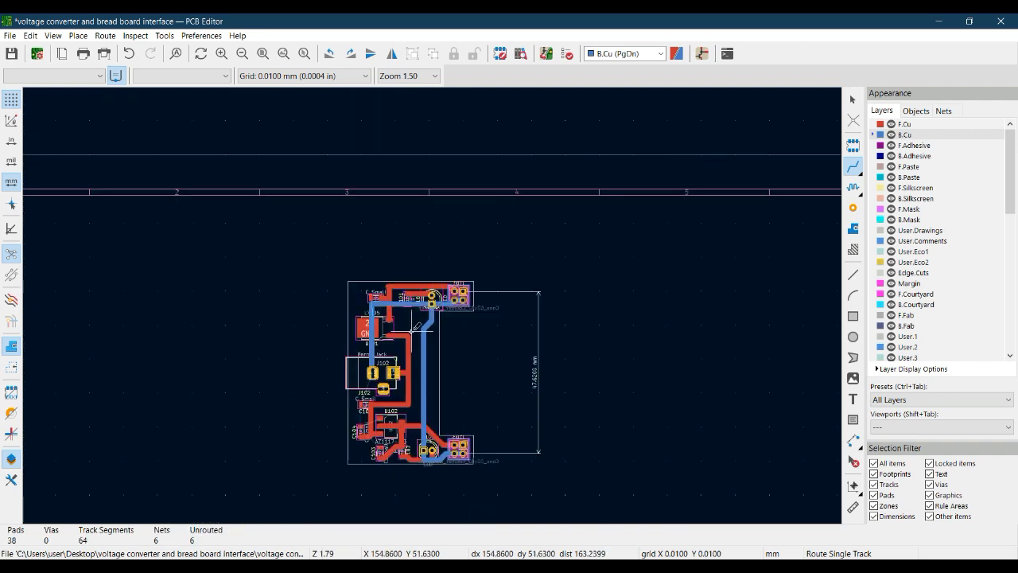
scroll(462, 312, "up", 2)
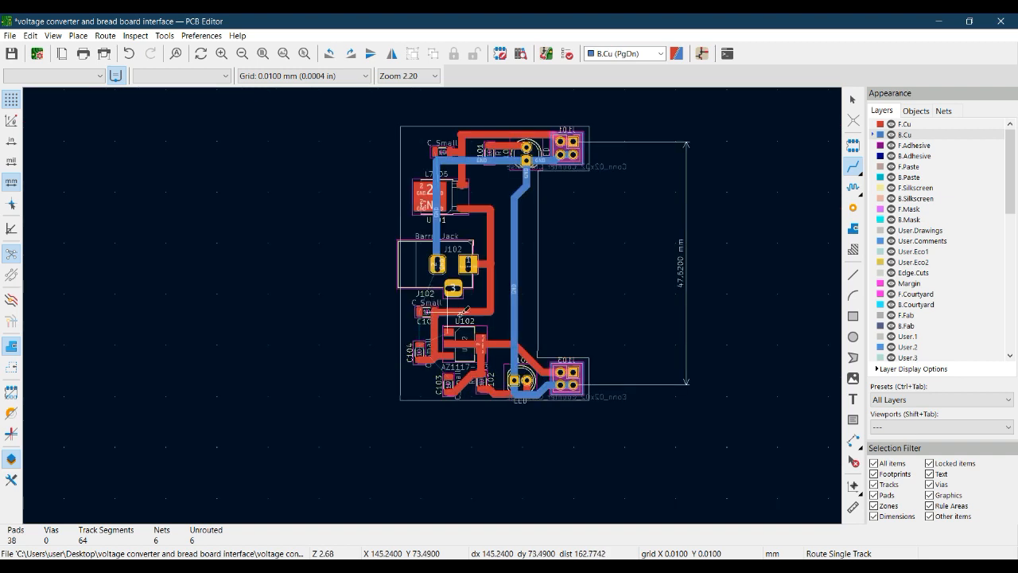
scroll(490, 286, "up", 7)
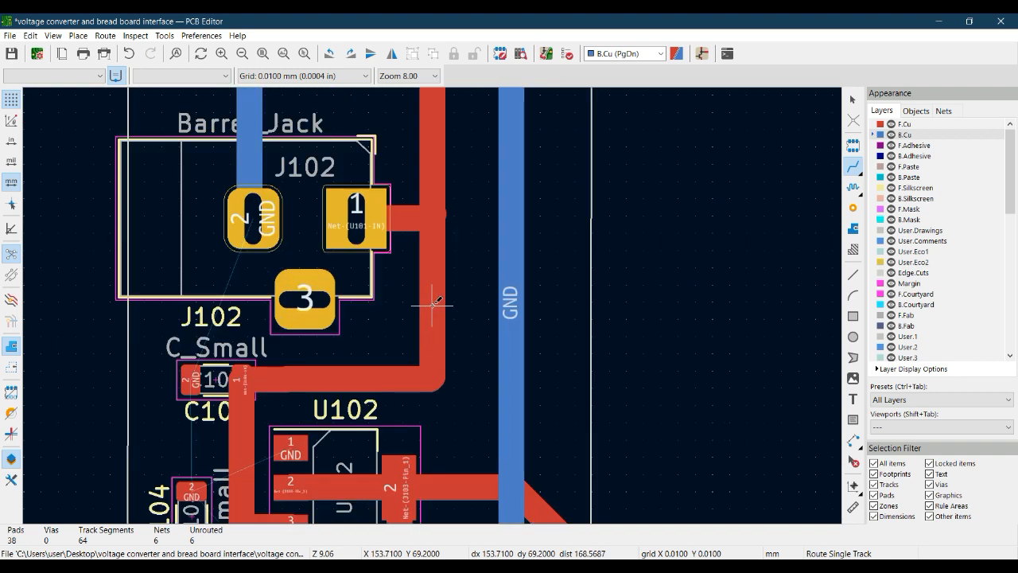
scroll(434, 303, "down", 3)
scroll(442, 264, "up", 1)
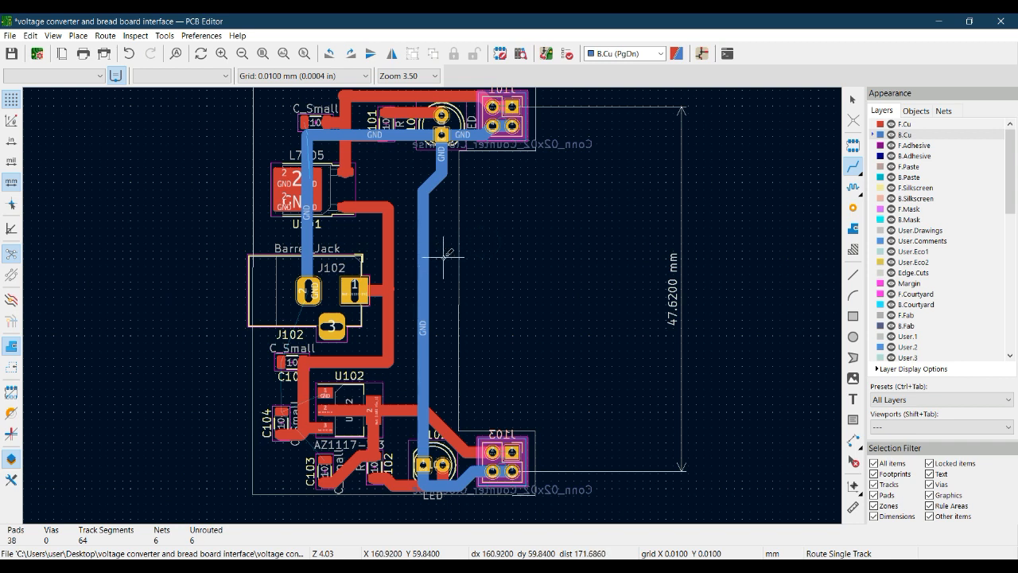
middle_click_drag(509, 237, 543, 270)
key("Escape")
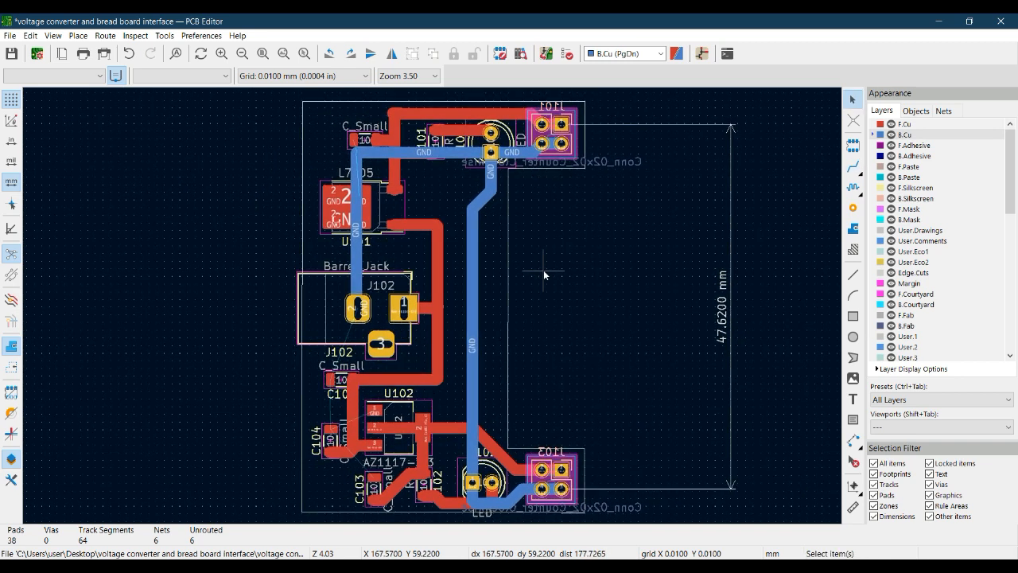
Compare the F.Cu and B.Cu routing by making each layer active, leave B.Cu active, and save the board.
left_click(263, 53)
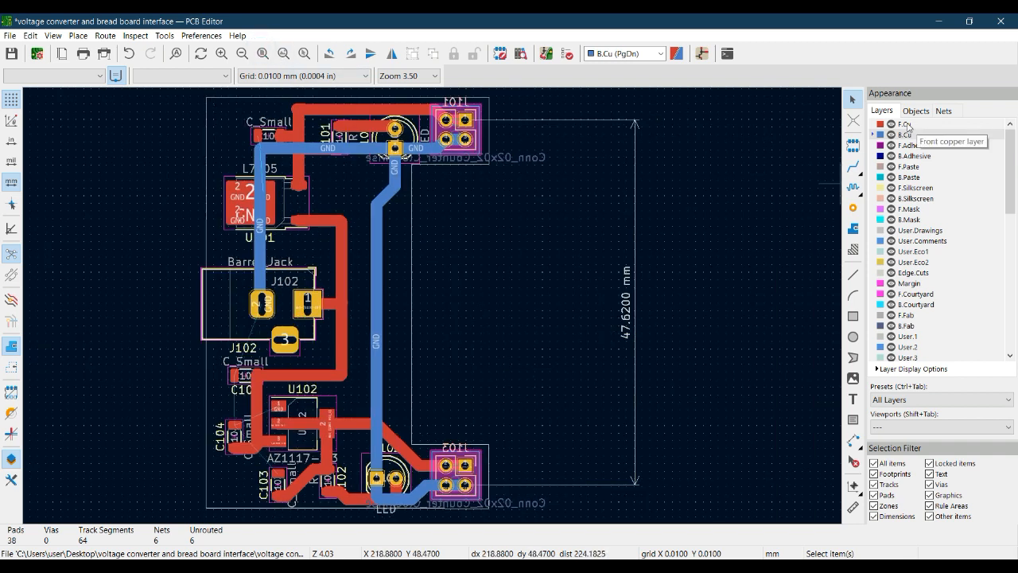
left_click(907, 125)
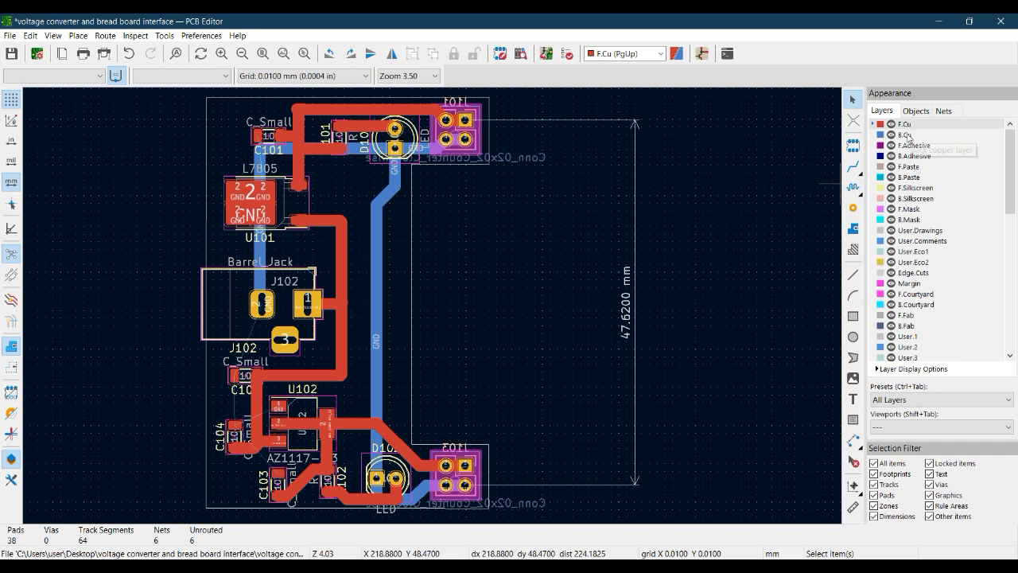
left_click(908, 135)
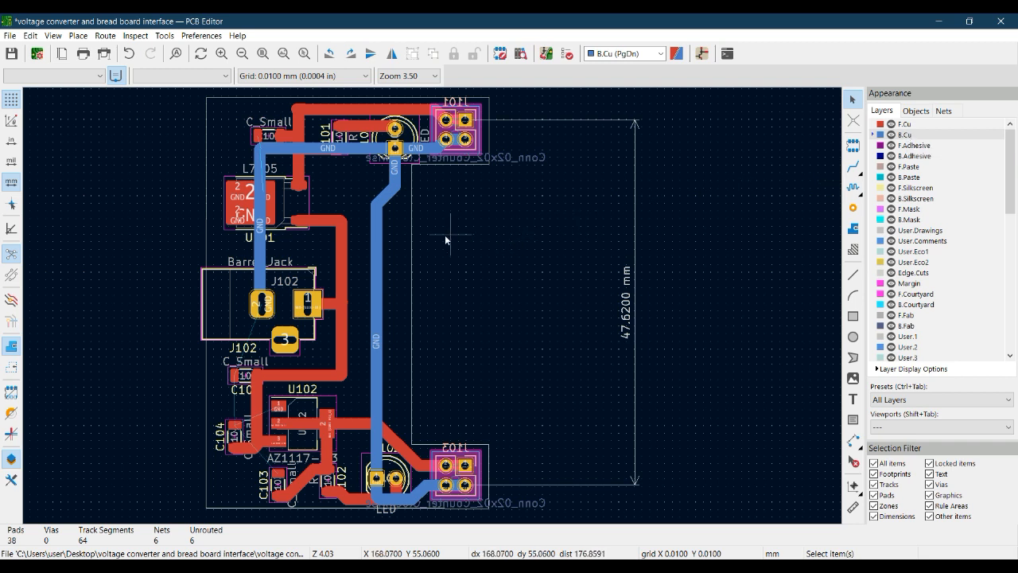
left_click(11, 54)
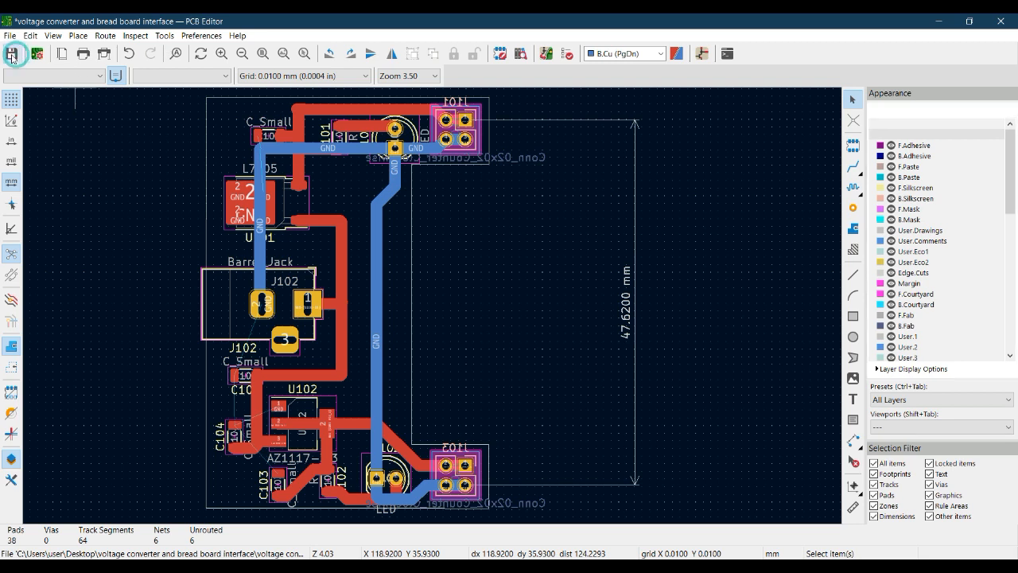
Inspect the components and tracks on both sides of the board in the 3D Viewer, and return to the layout.
left_click(52, 36)
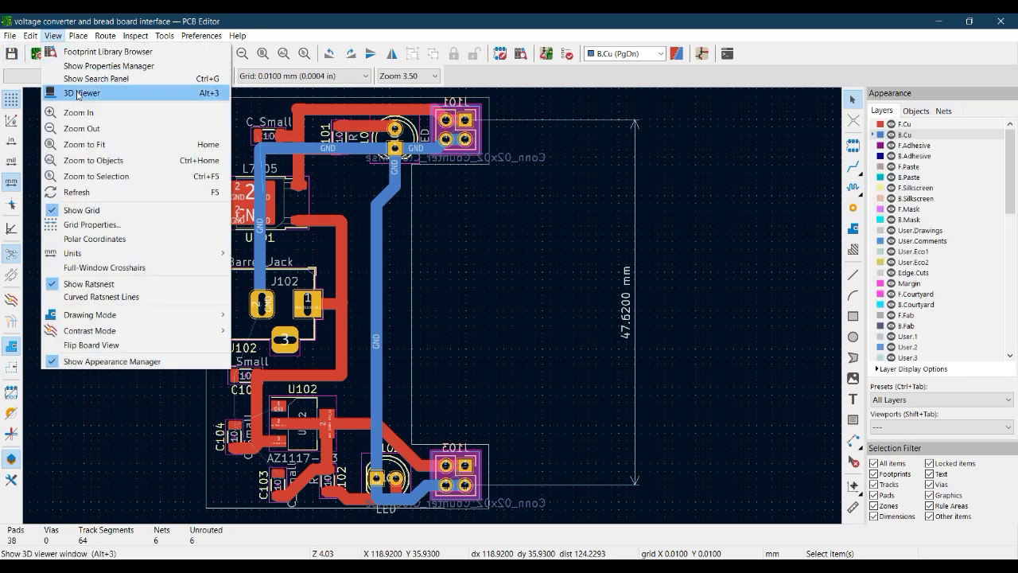
left_click(77, 94)
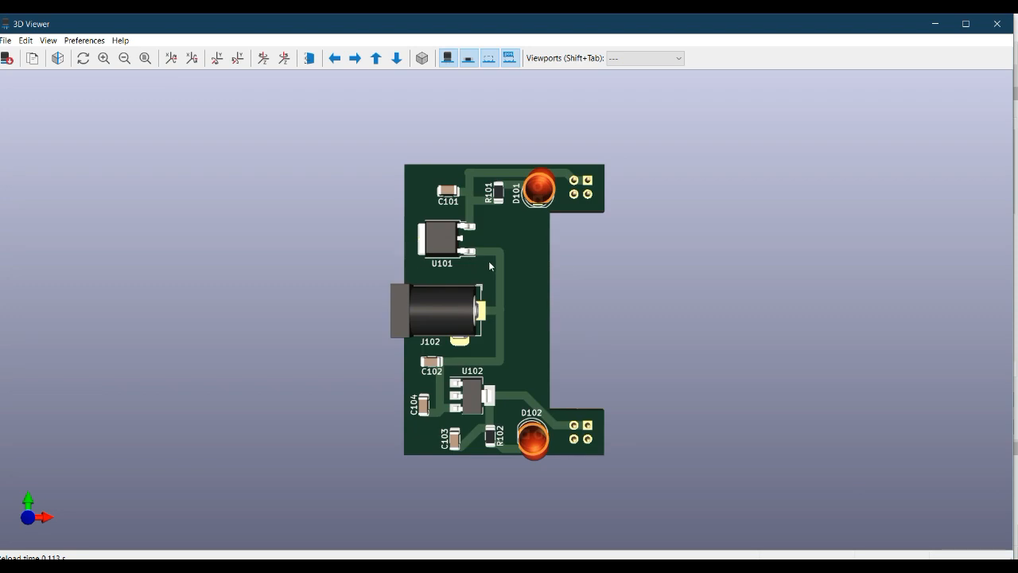
scroll(489, 260, "up", 1)
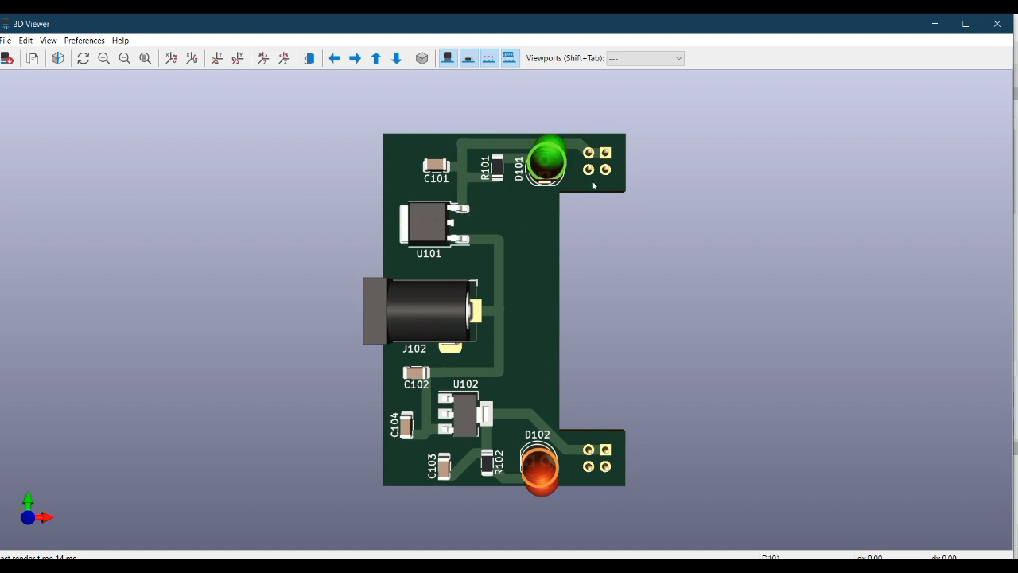
left_click_drag(533, 143, 523, 414)
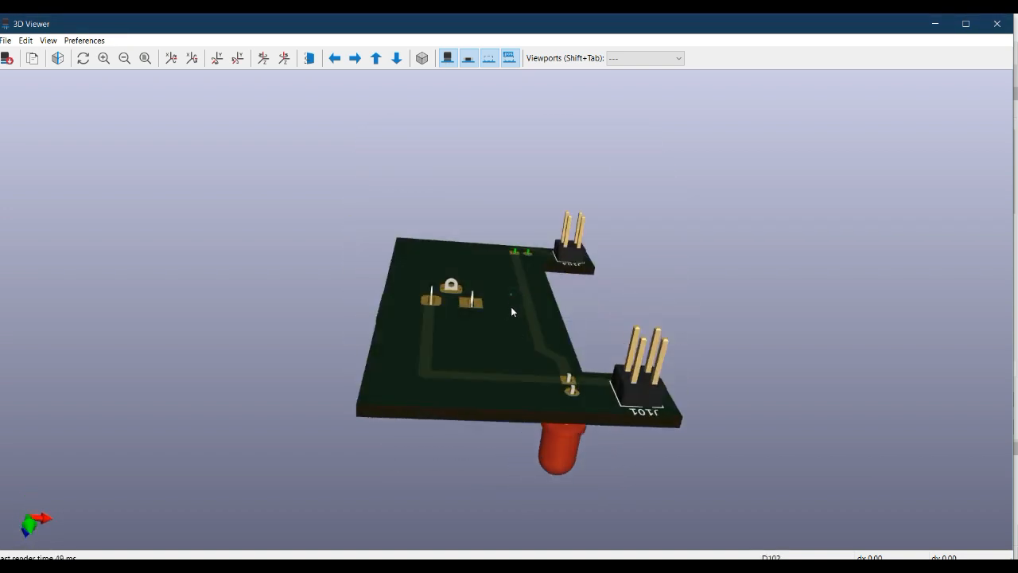
left_click_drag(512, 291, 495, 325)
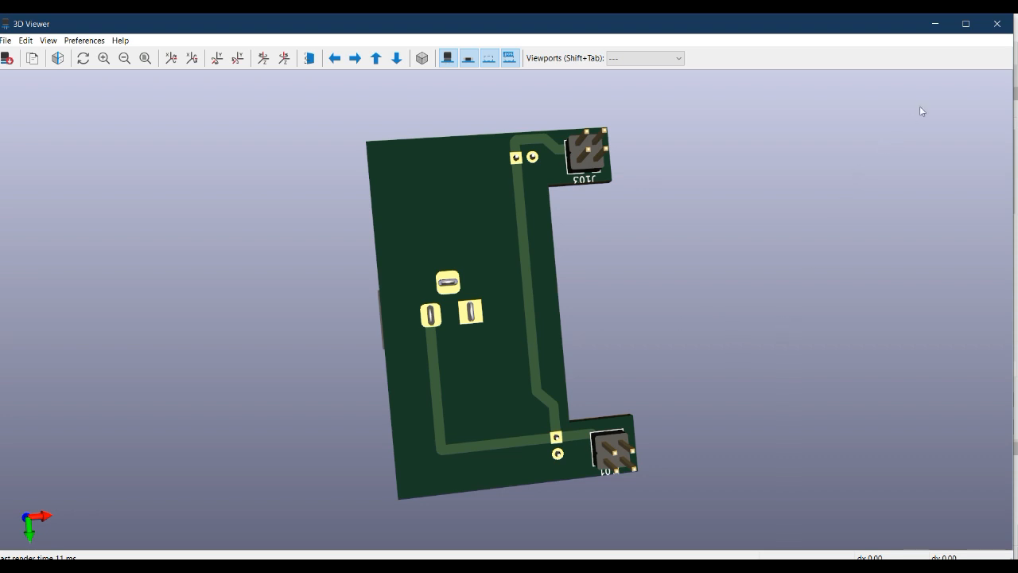
left_click(994, 31)
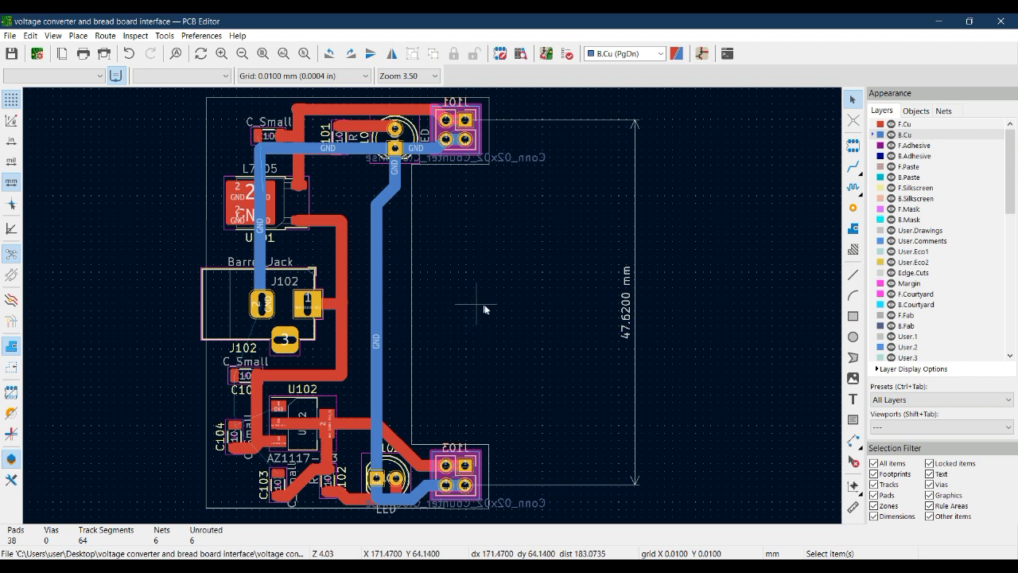